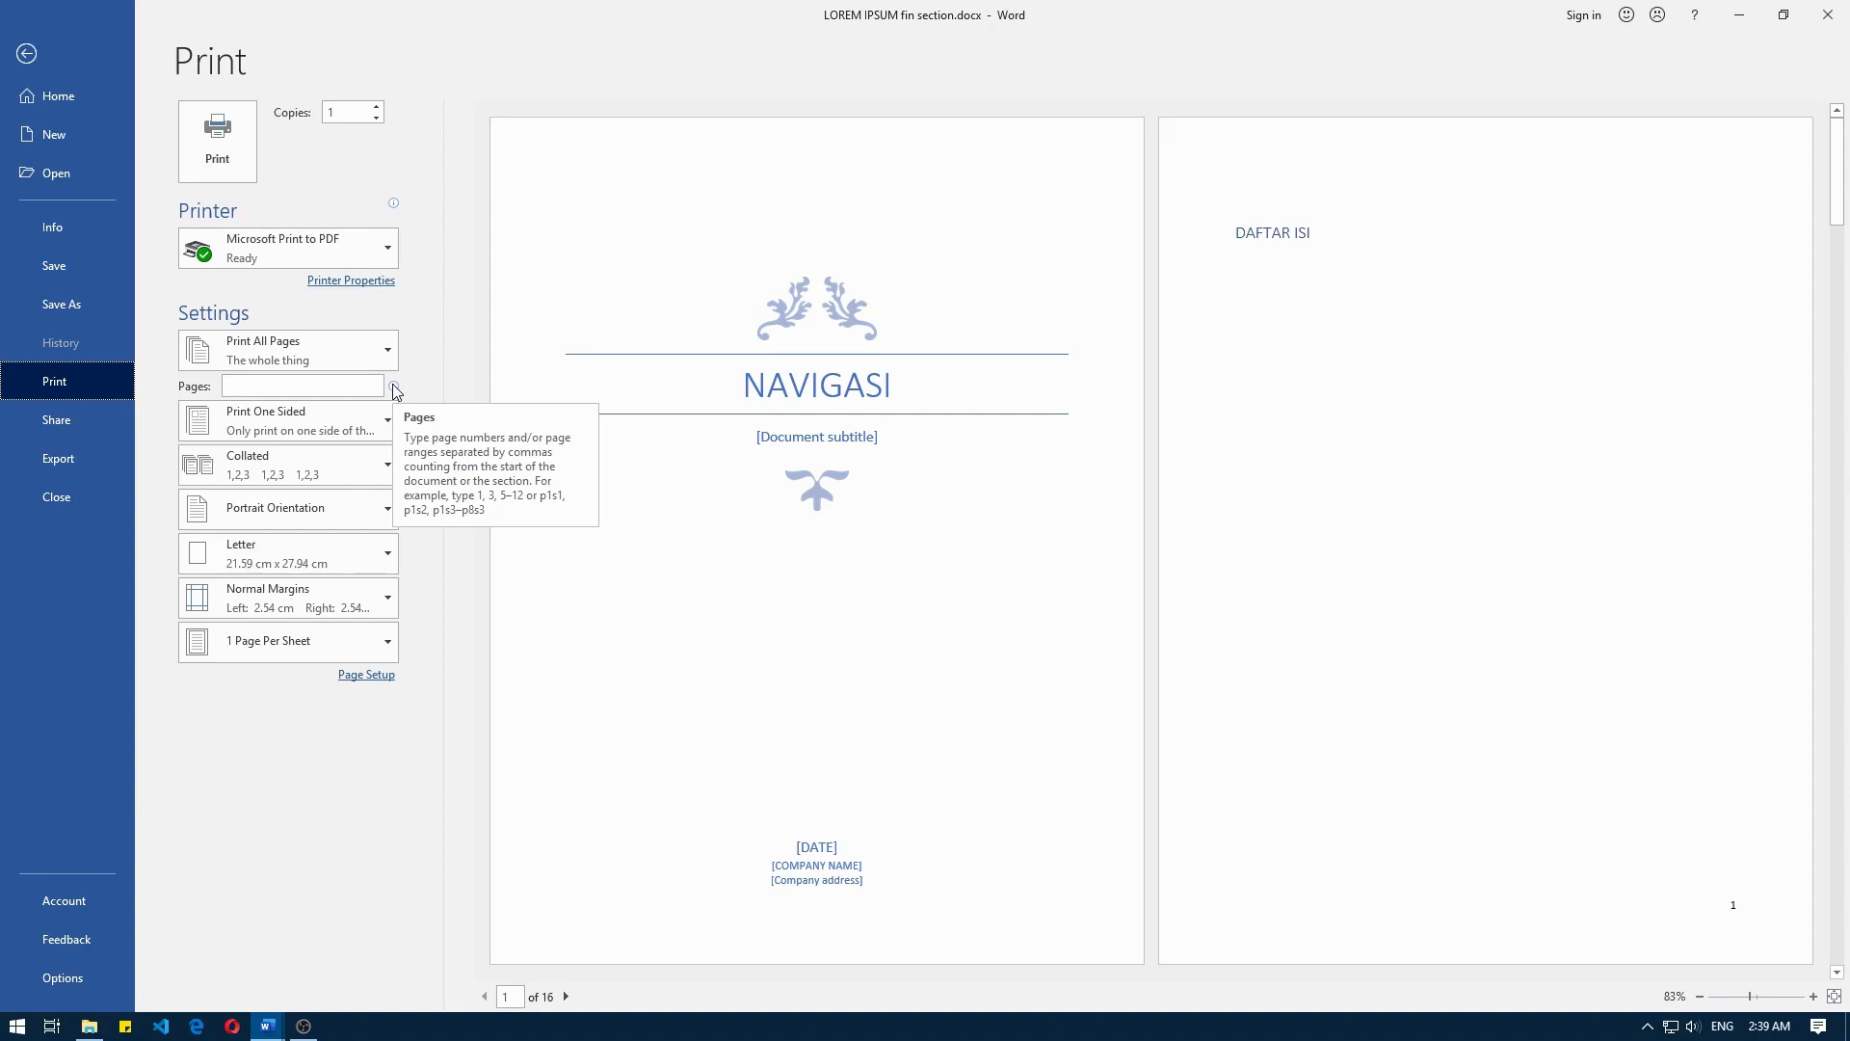
left_click(354, 387)
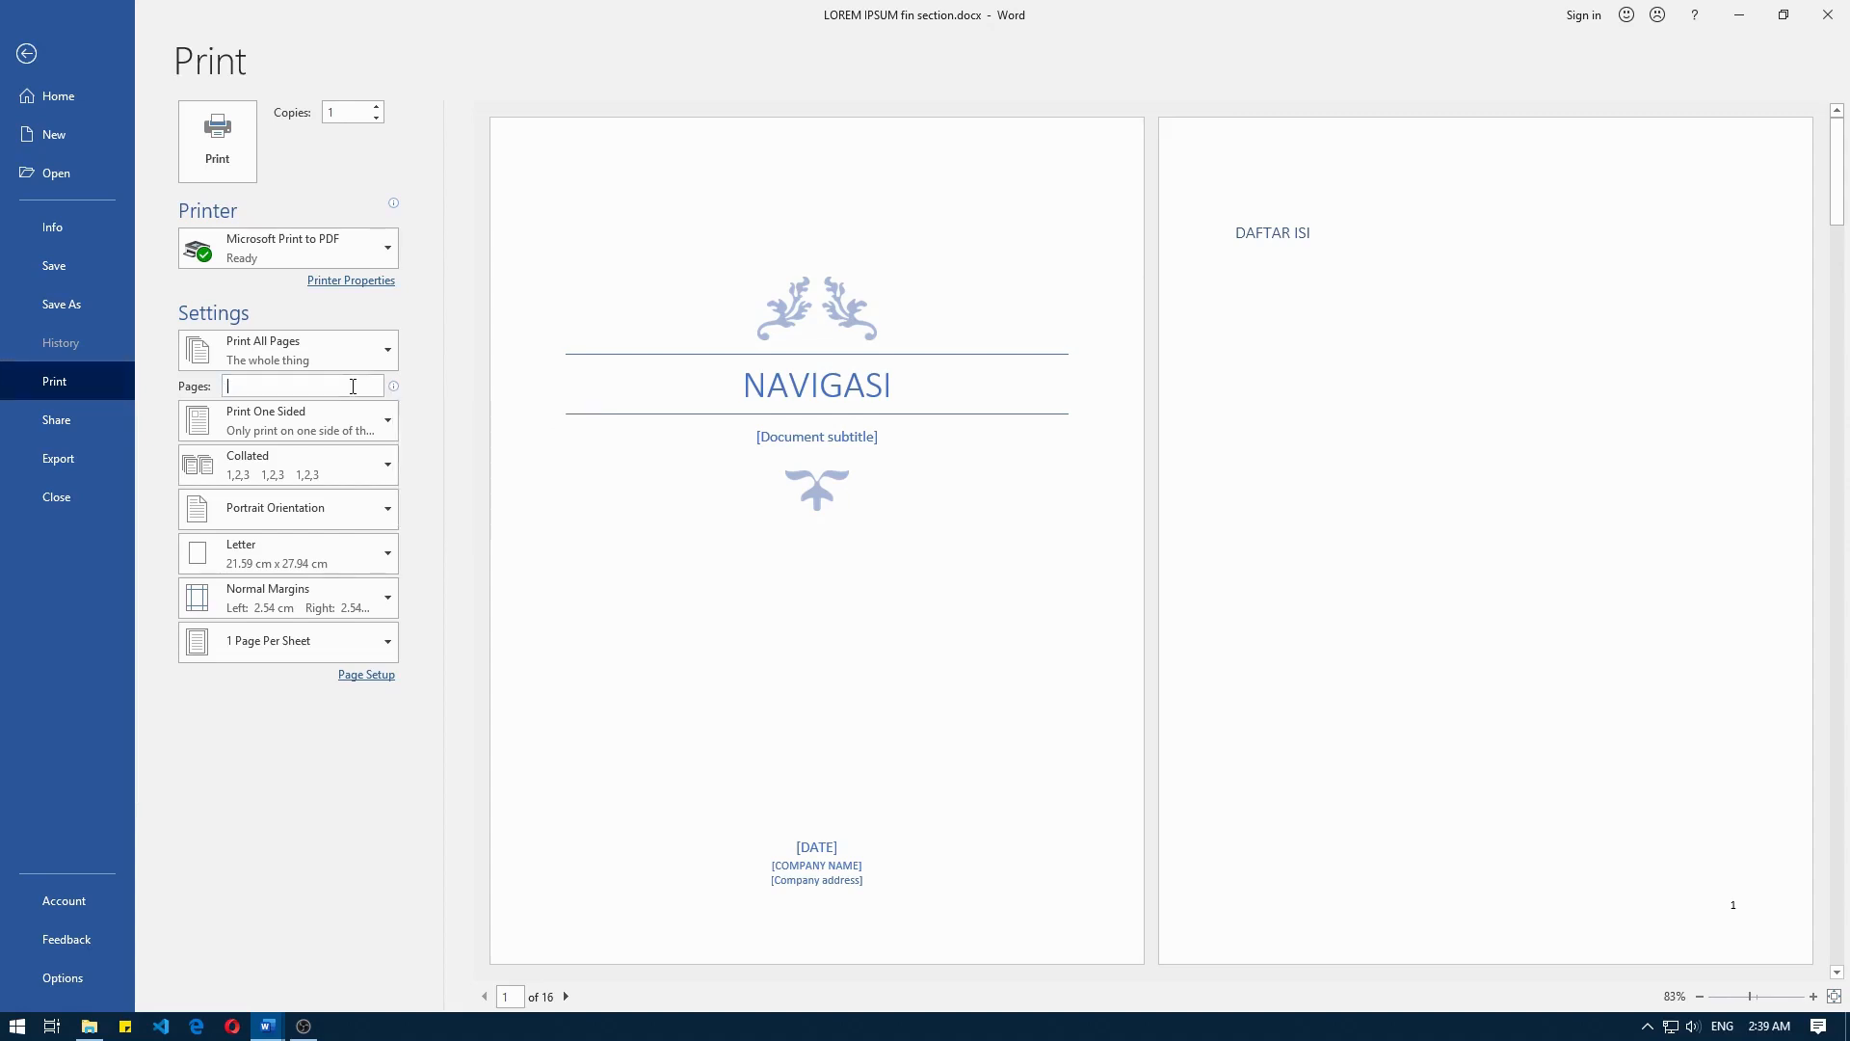
left_click(357, 331)
left_click(305, 538)
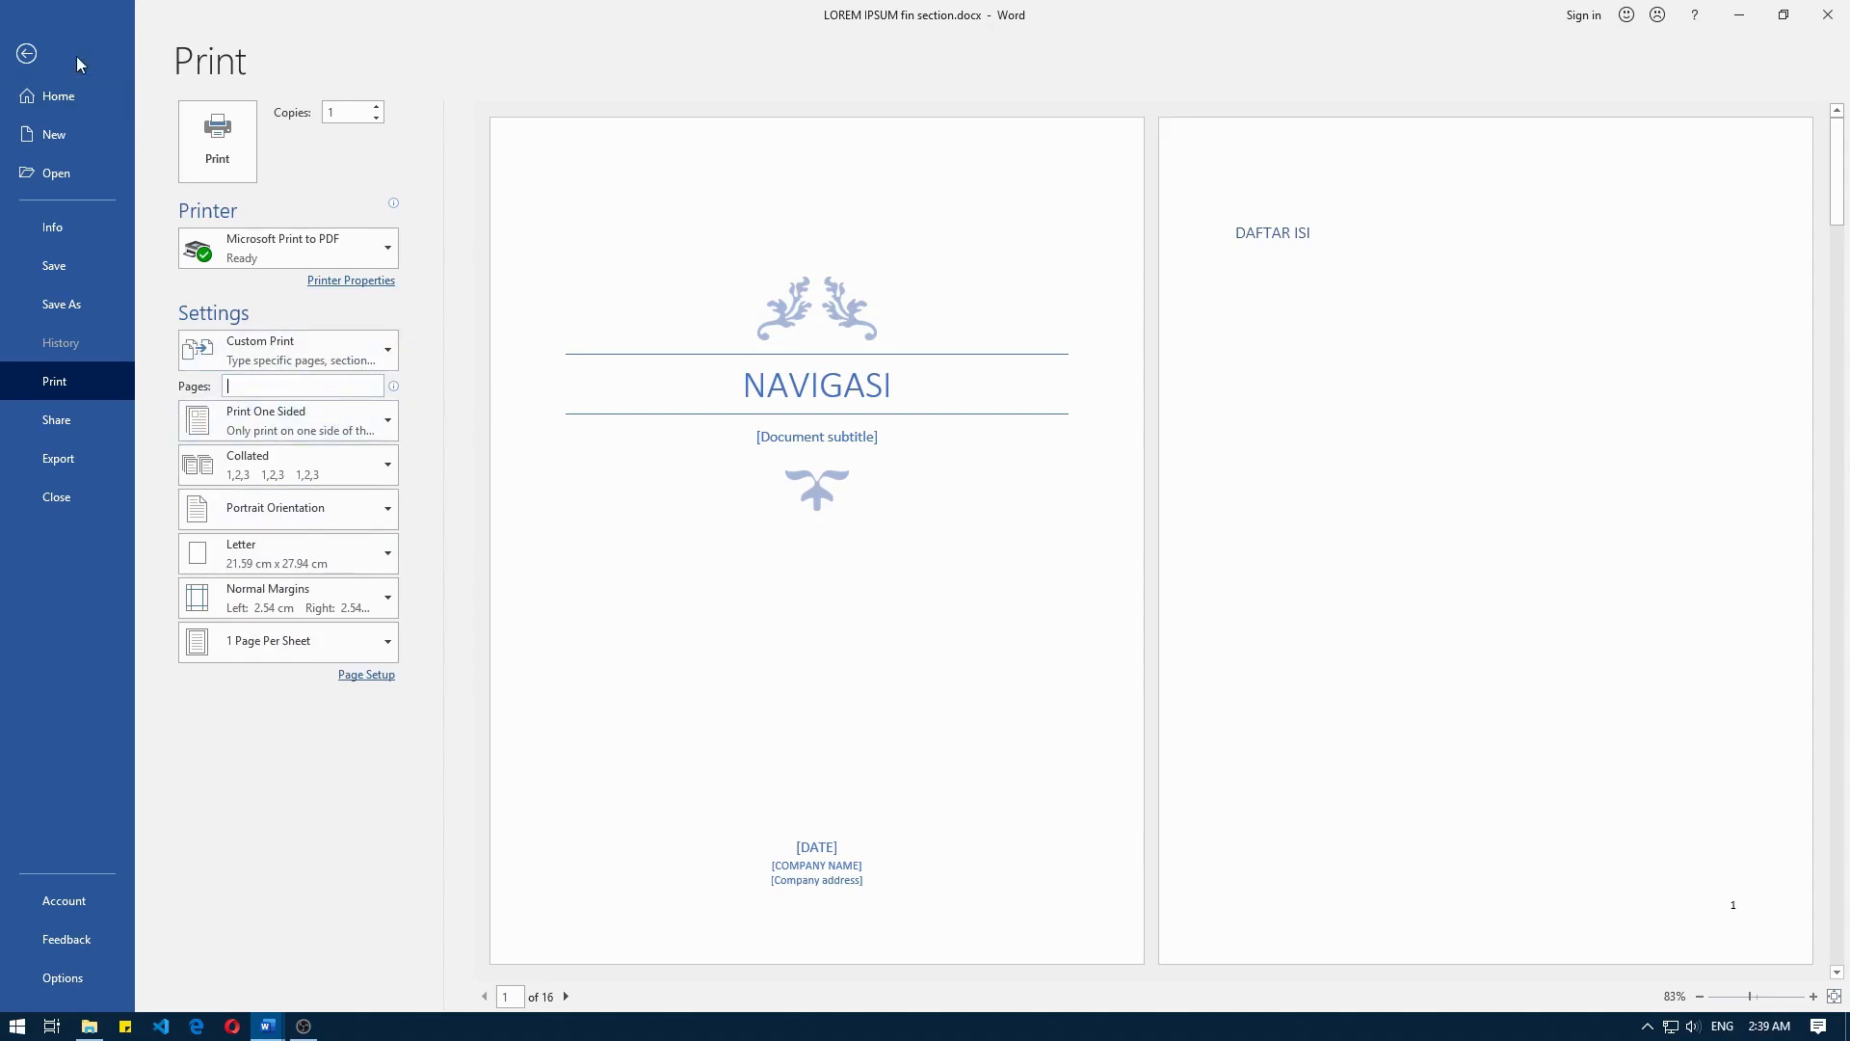
left_click(29, 54)
Step: Open the cover page's footer for editing and examine the section labels on the headers and footers of the following pages
scroll(674, 482, "down", 2)
scroll(531, 505, "up", 3)
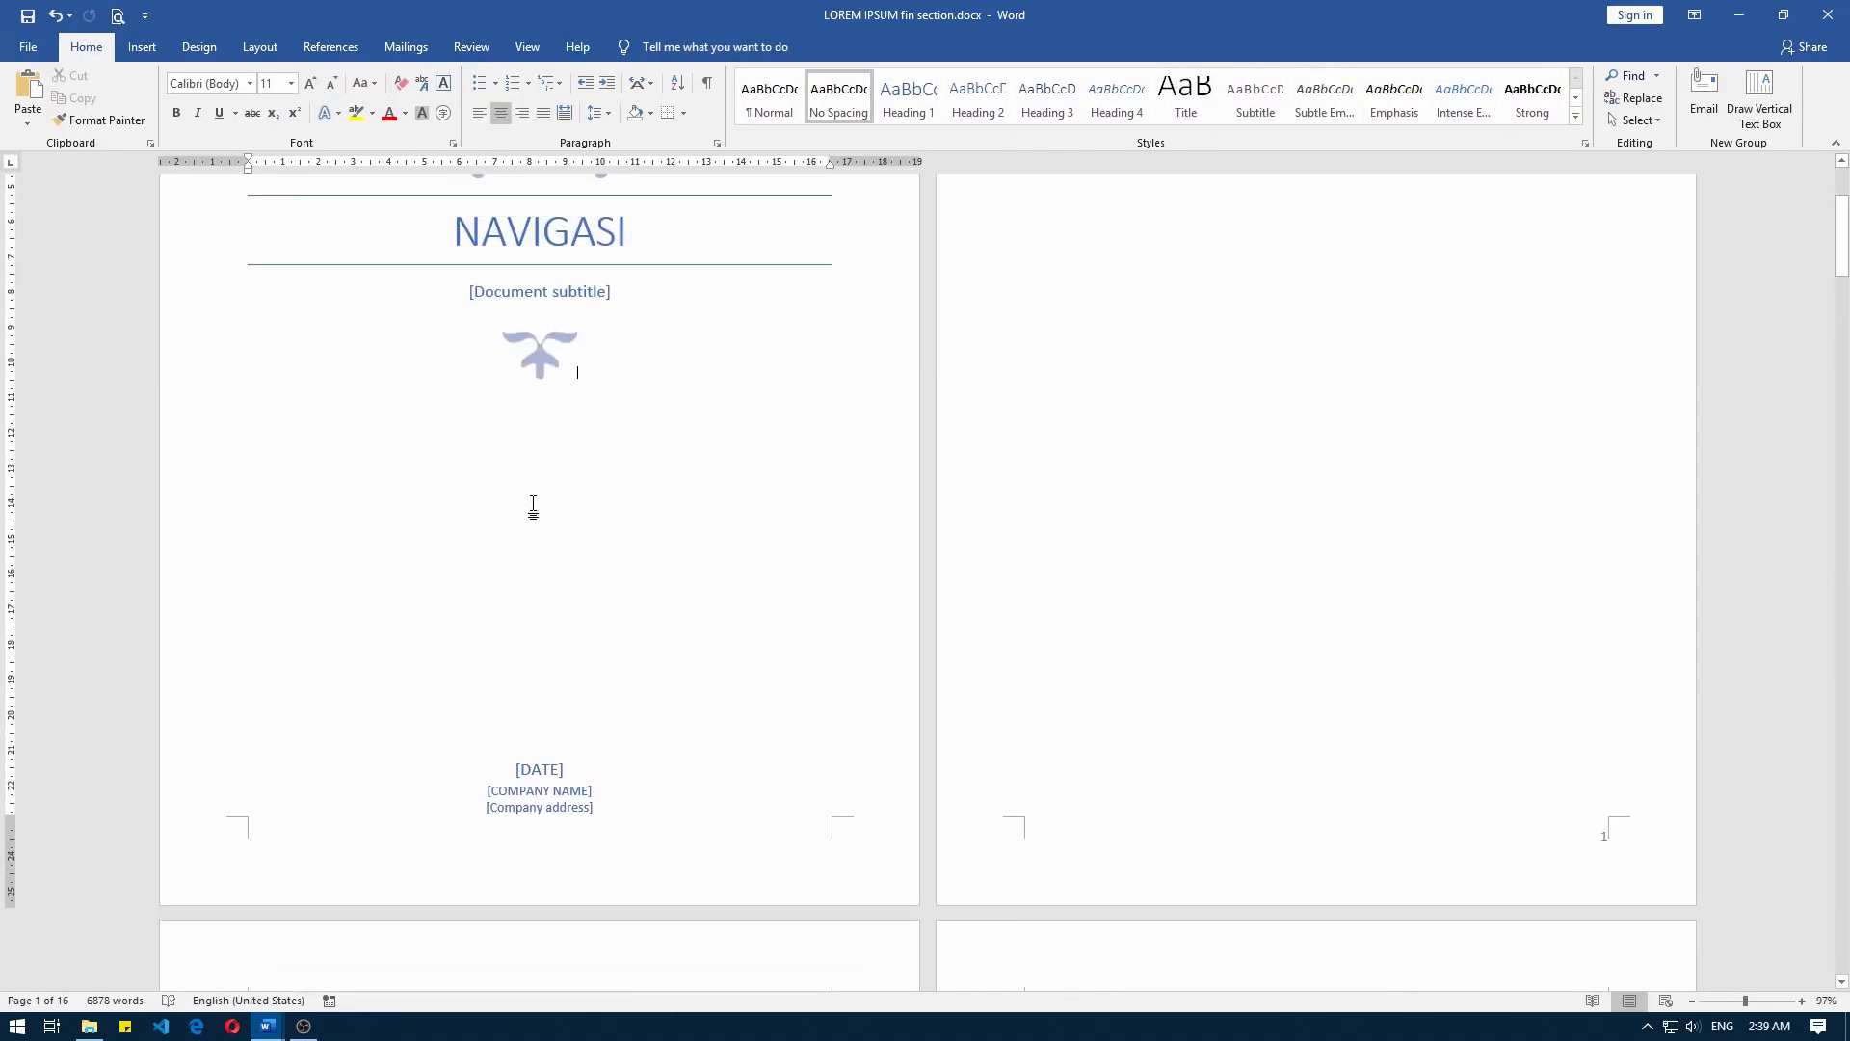
scroll(532, 505, "up", 1)
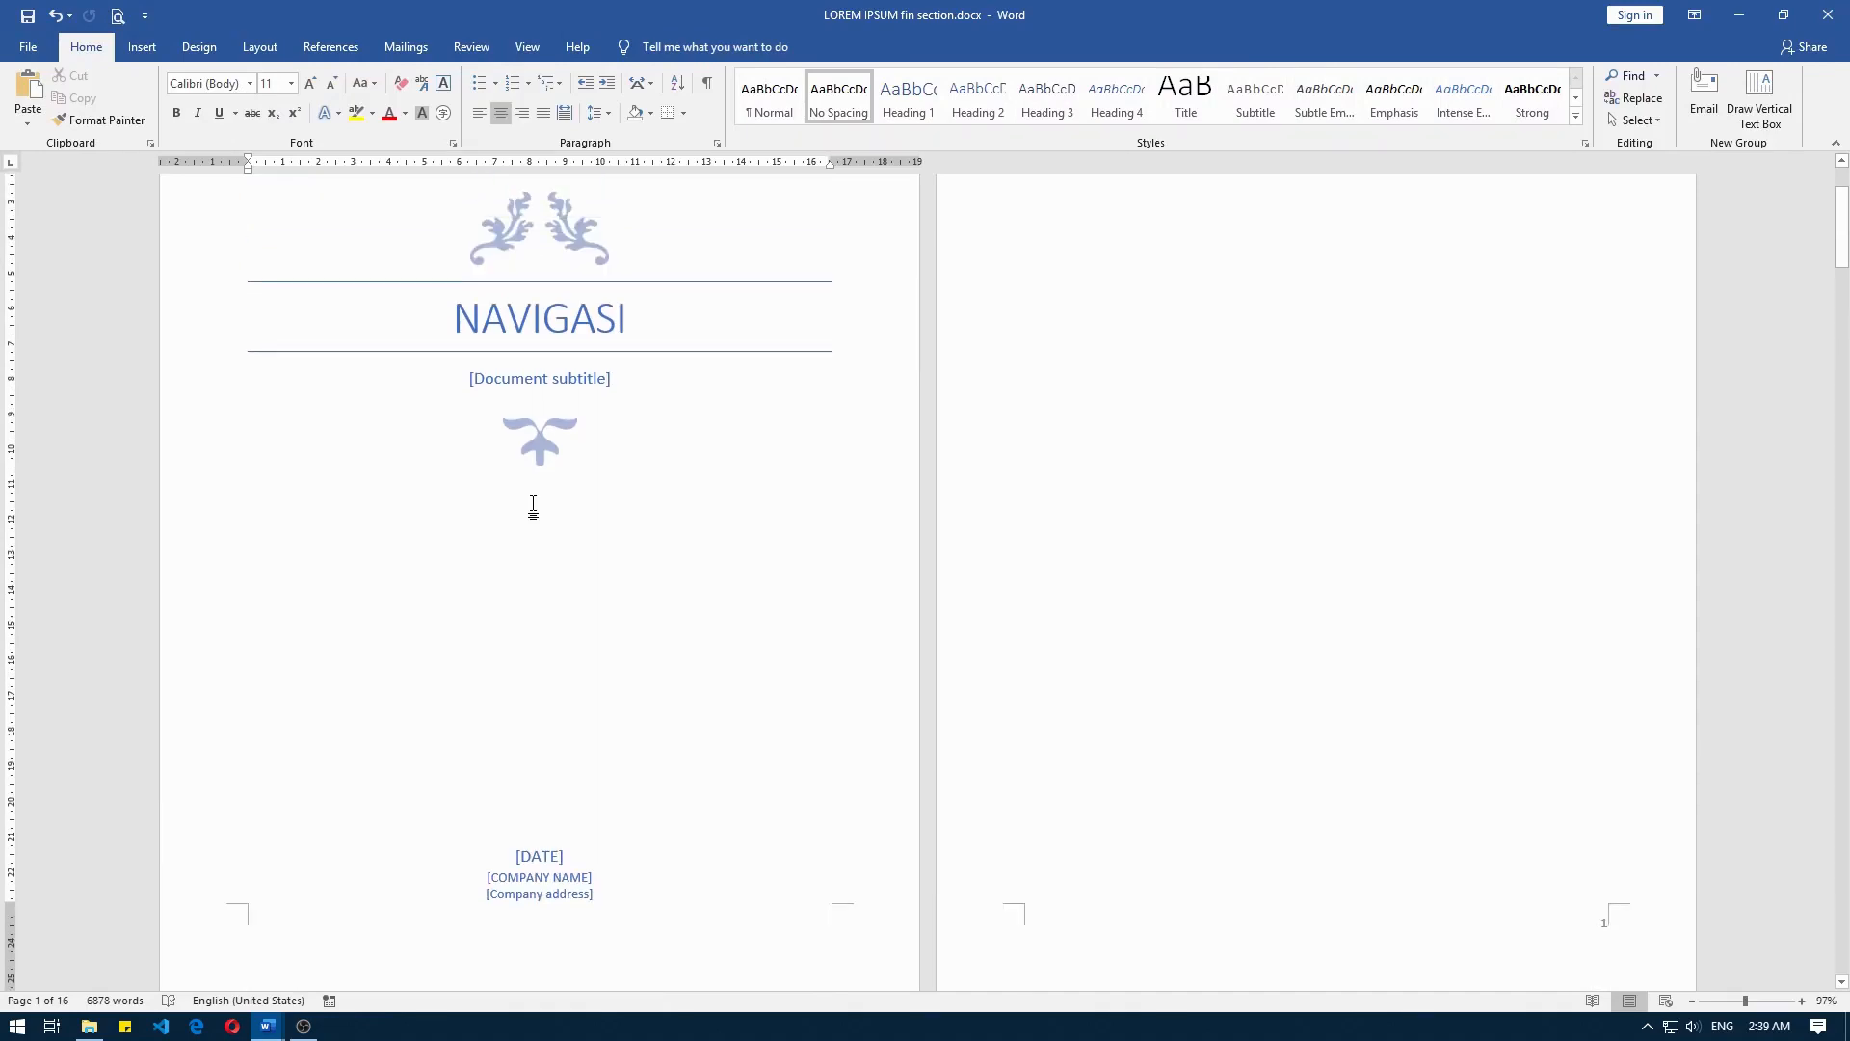
scroll(533, 505, "down", 2)
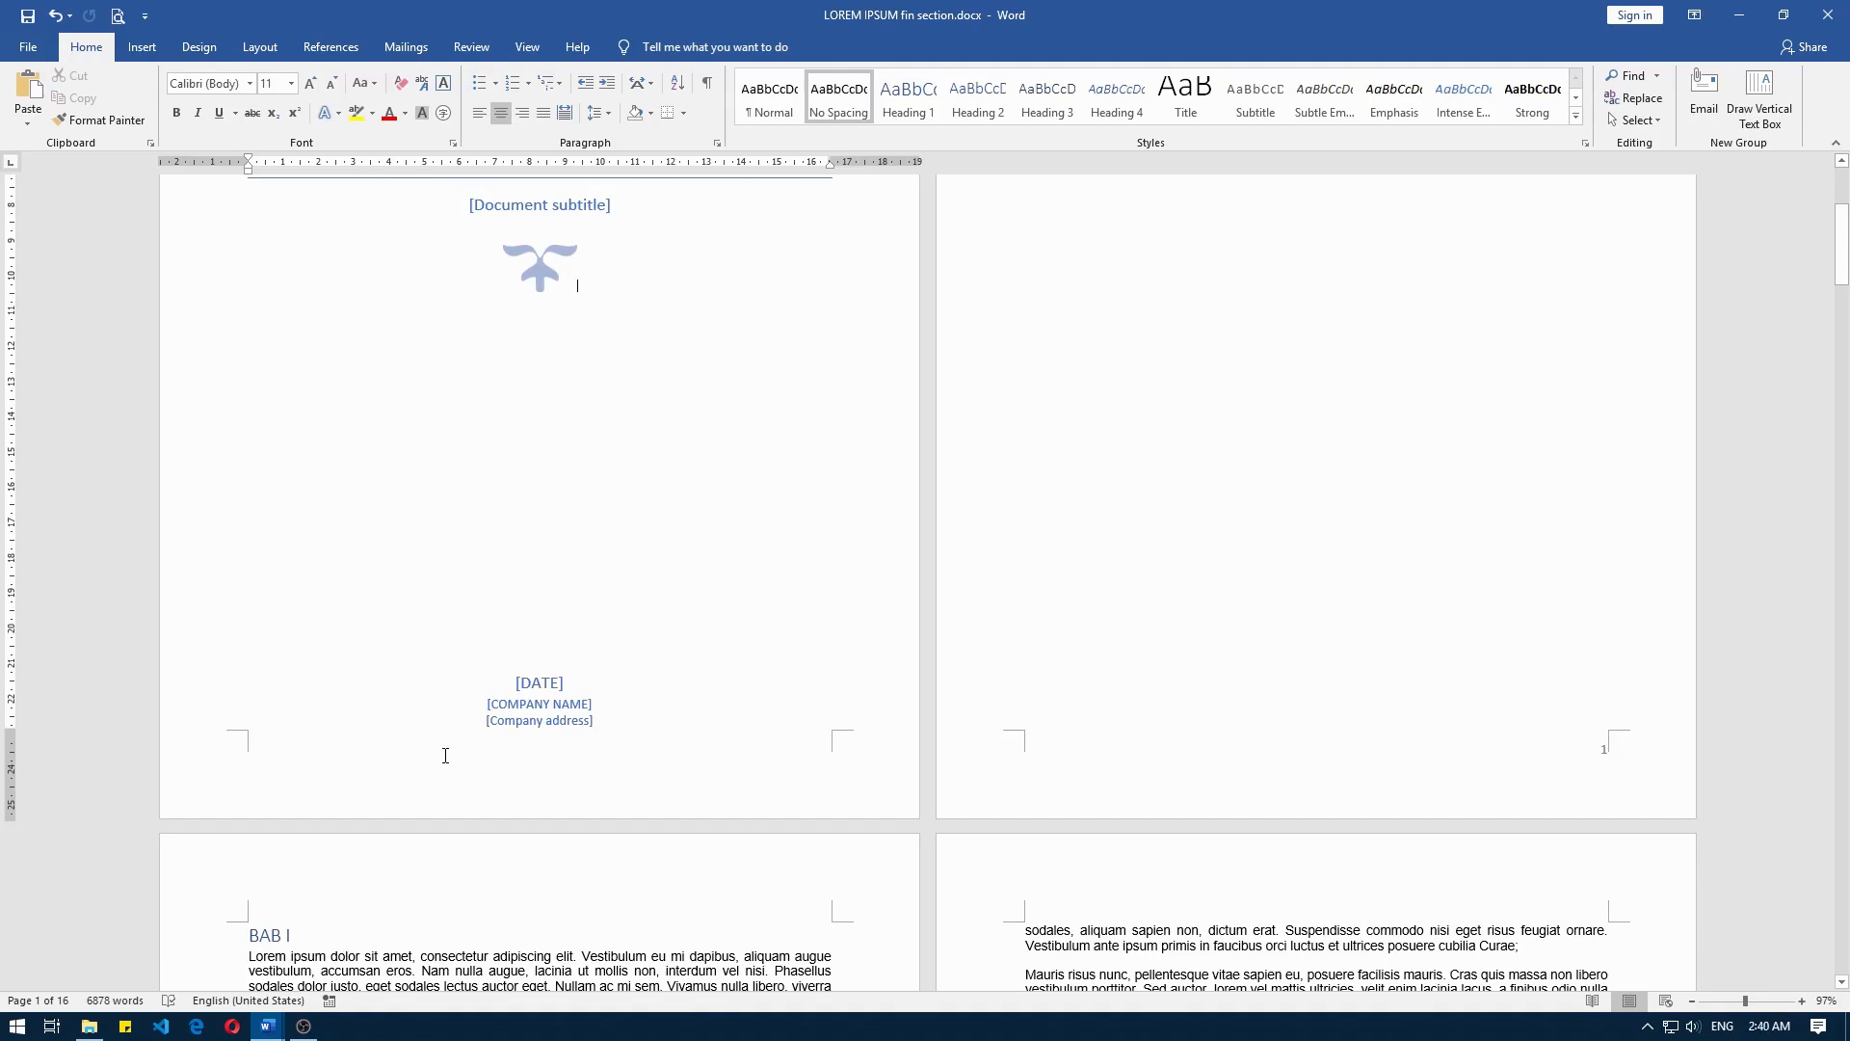
double_click(445, 756)
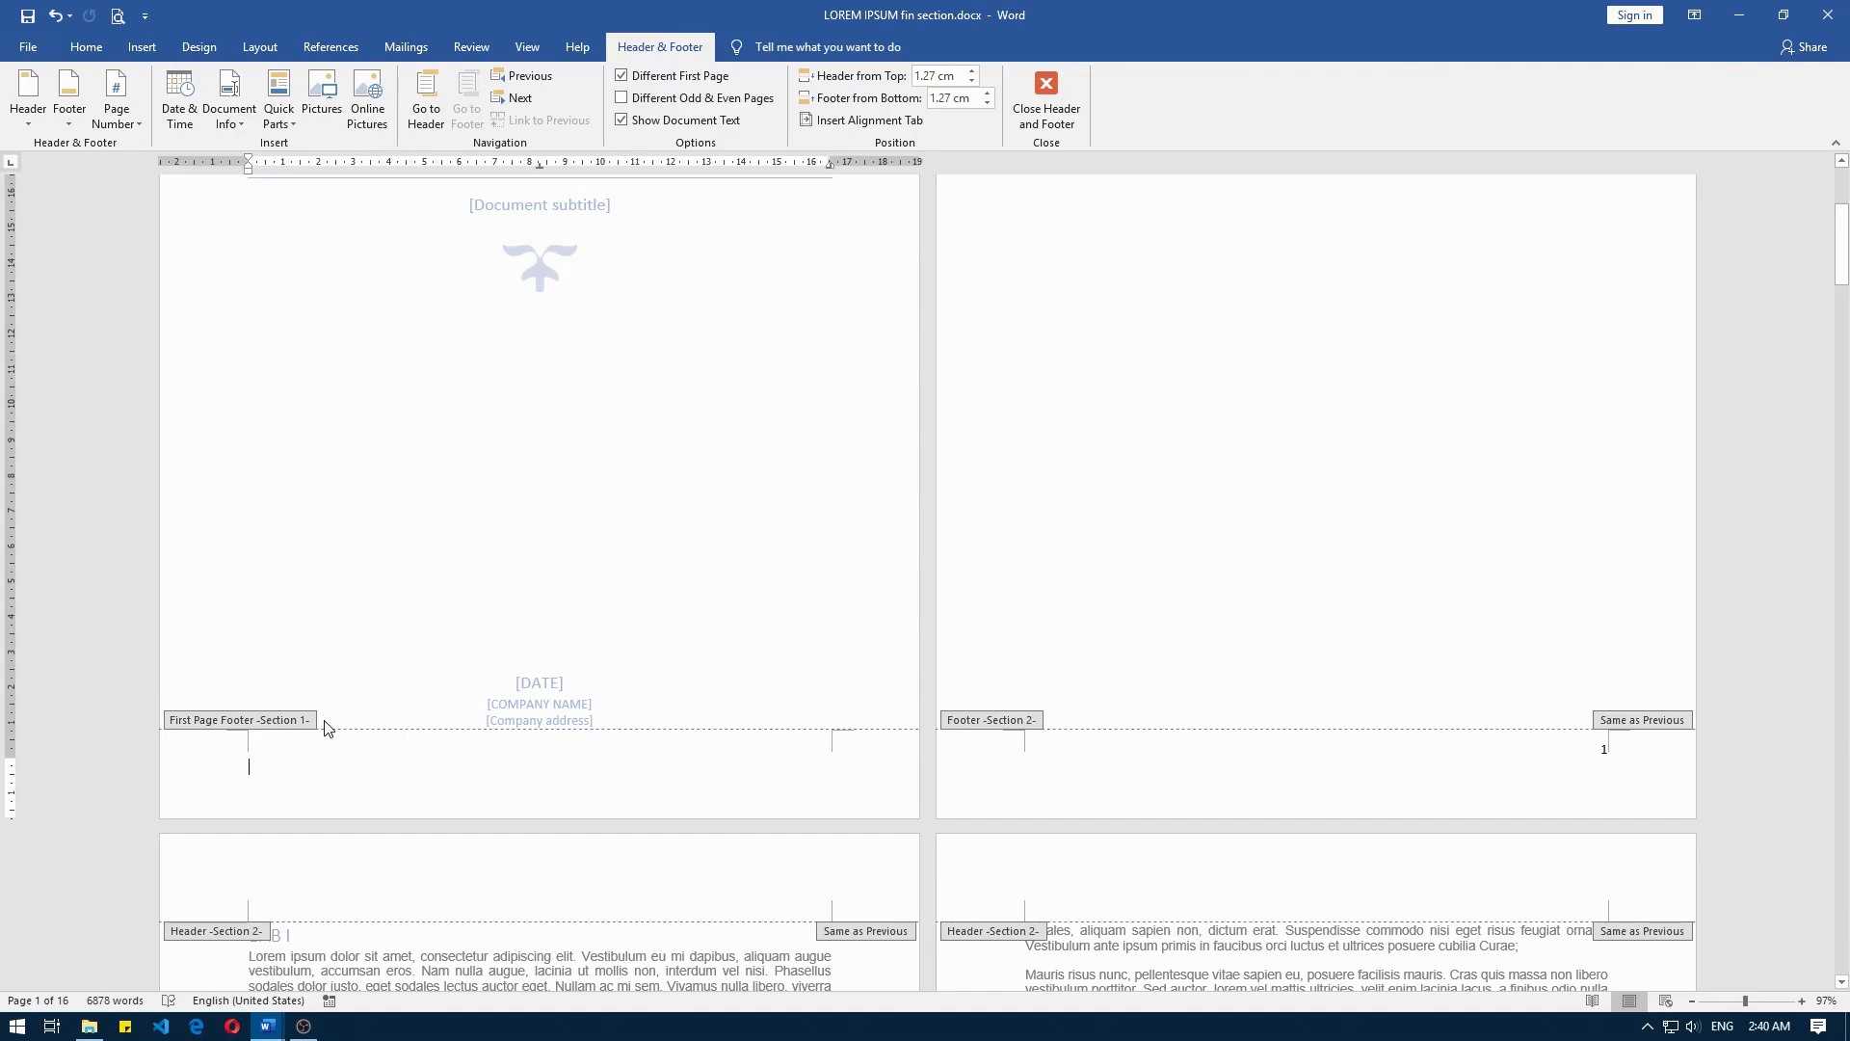
scroll(992, 735, "down", 2)
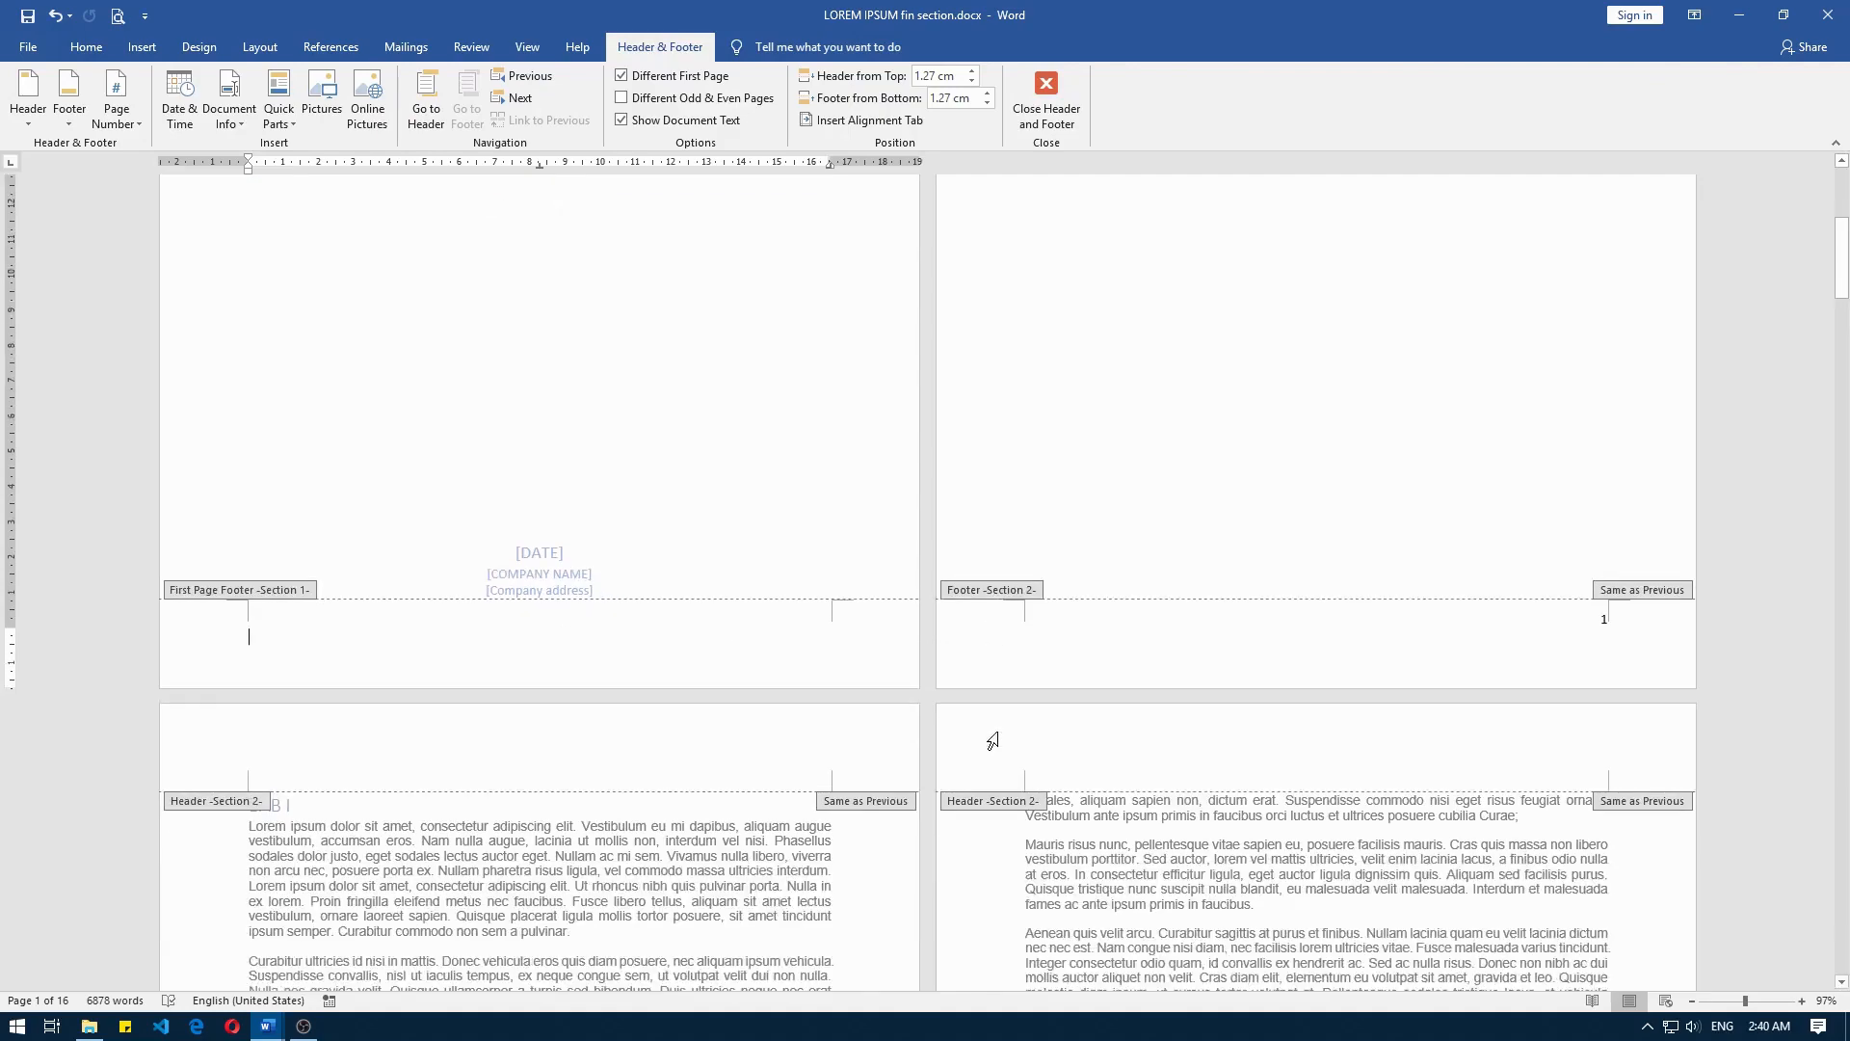
scroll(445, 859, "down", 10)
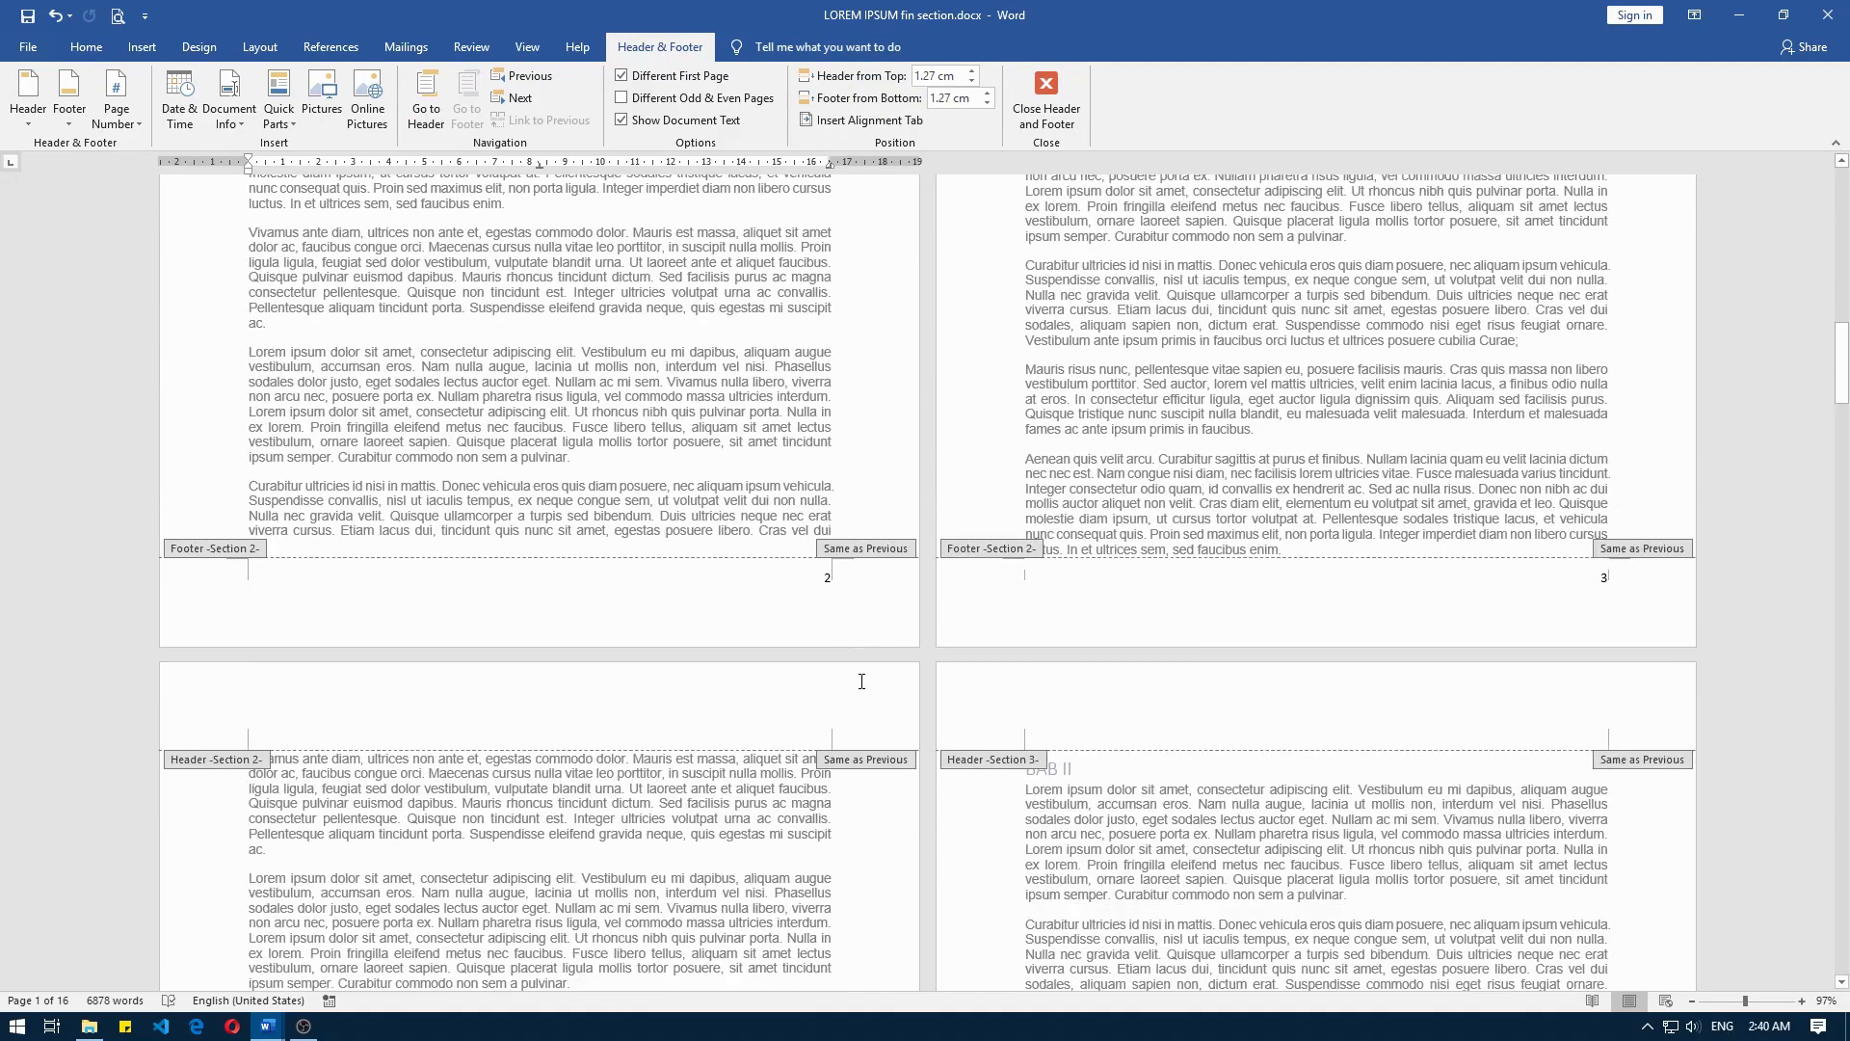
scroll(861, 681, "down", 2)
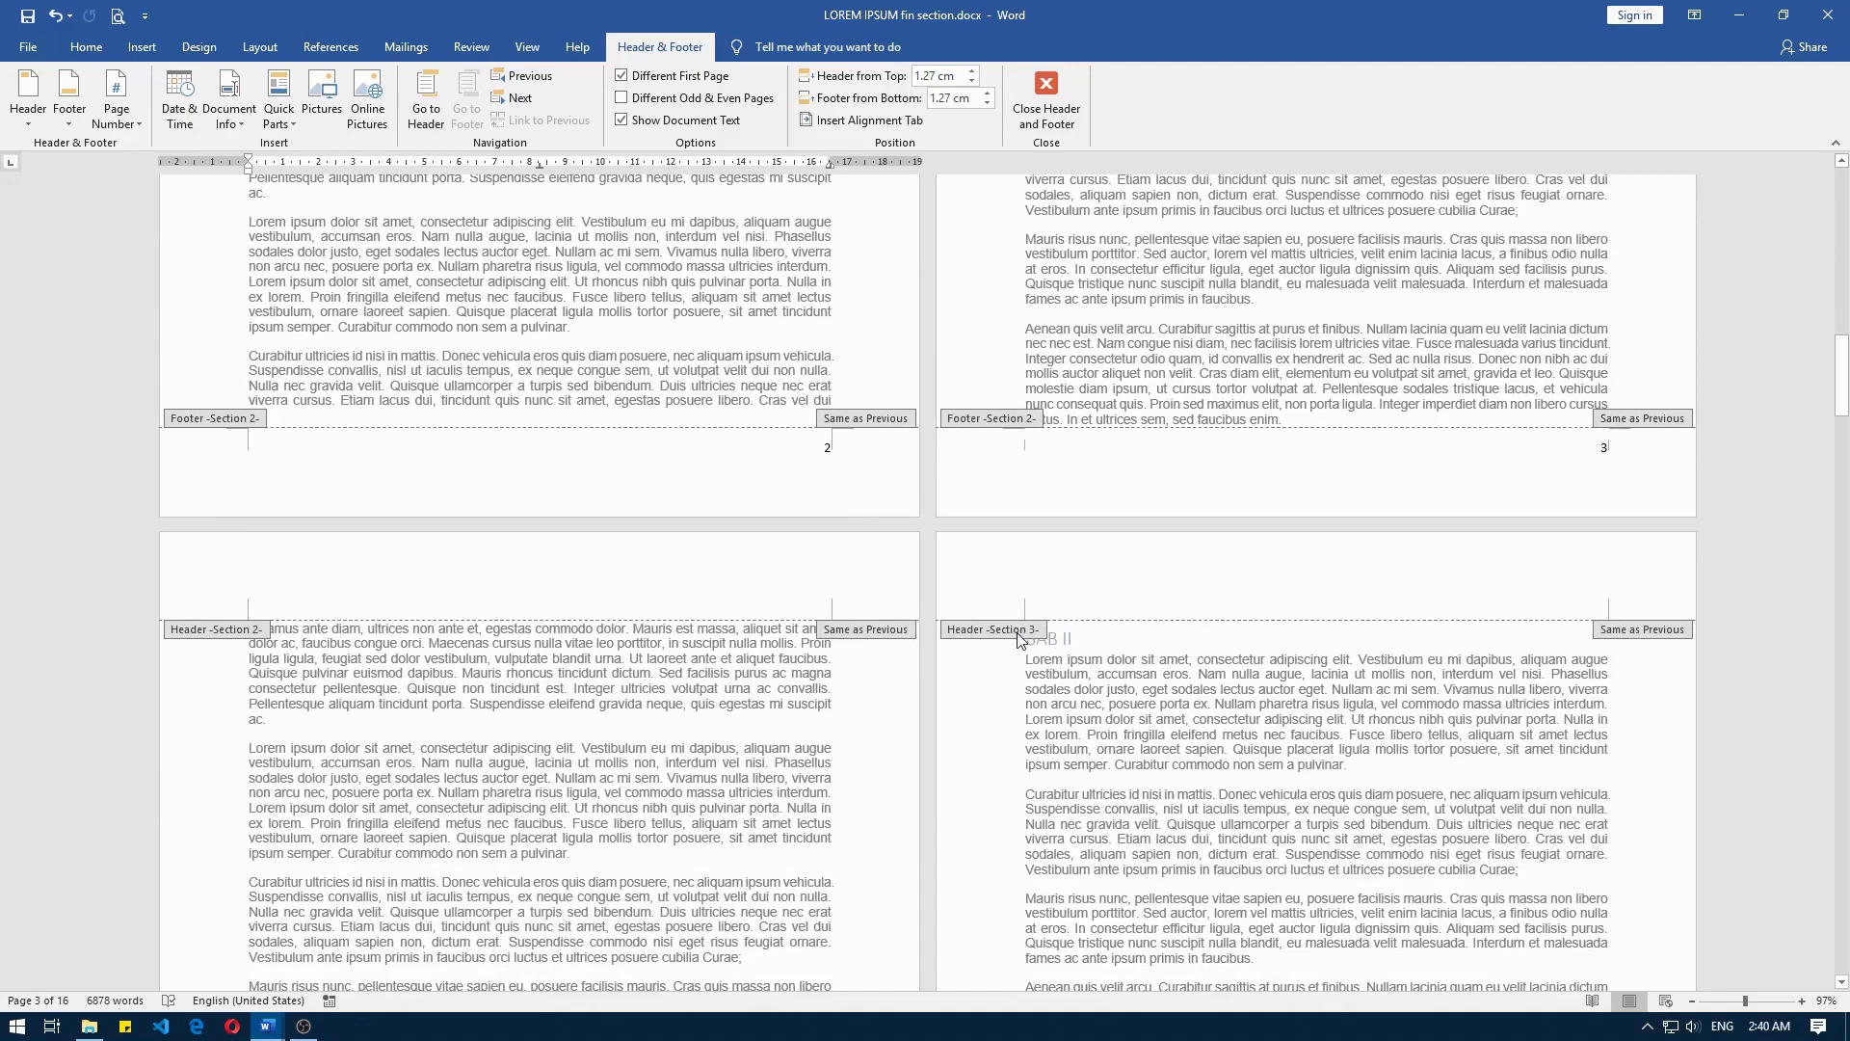
scroll(1041, 639, "down", 14)
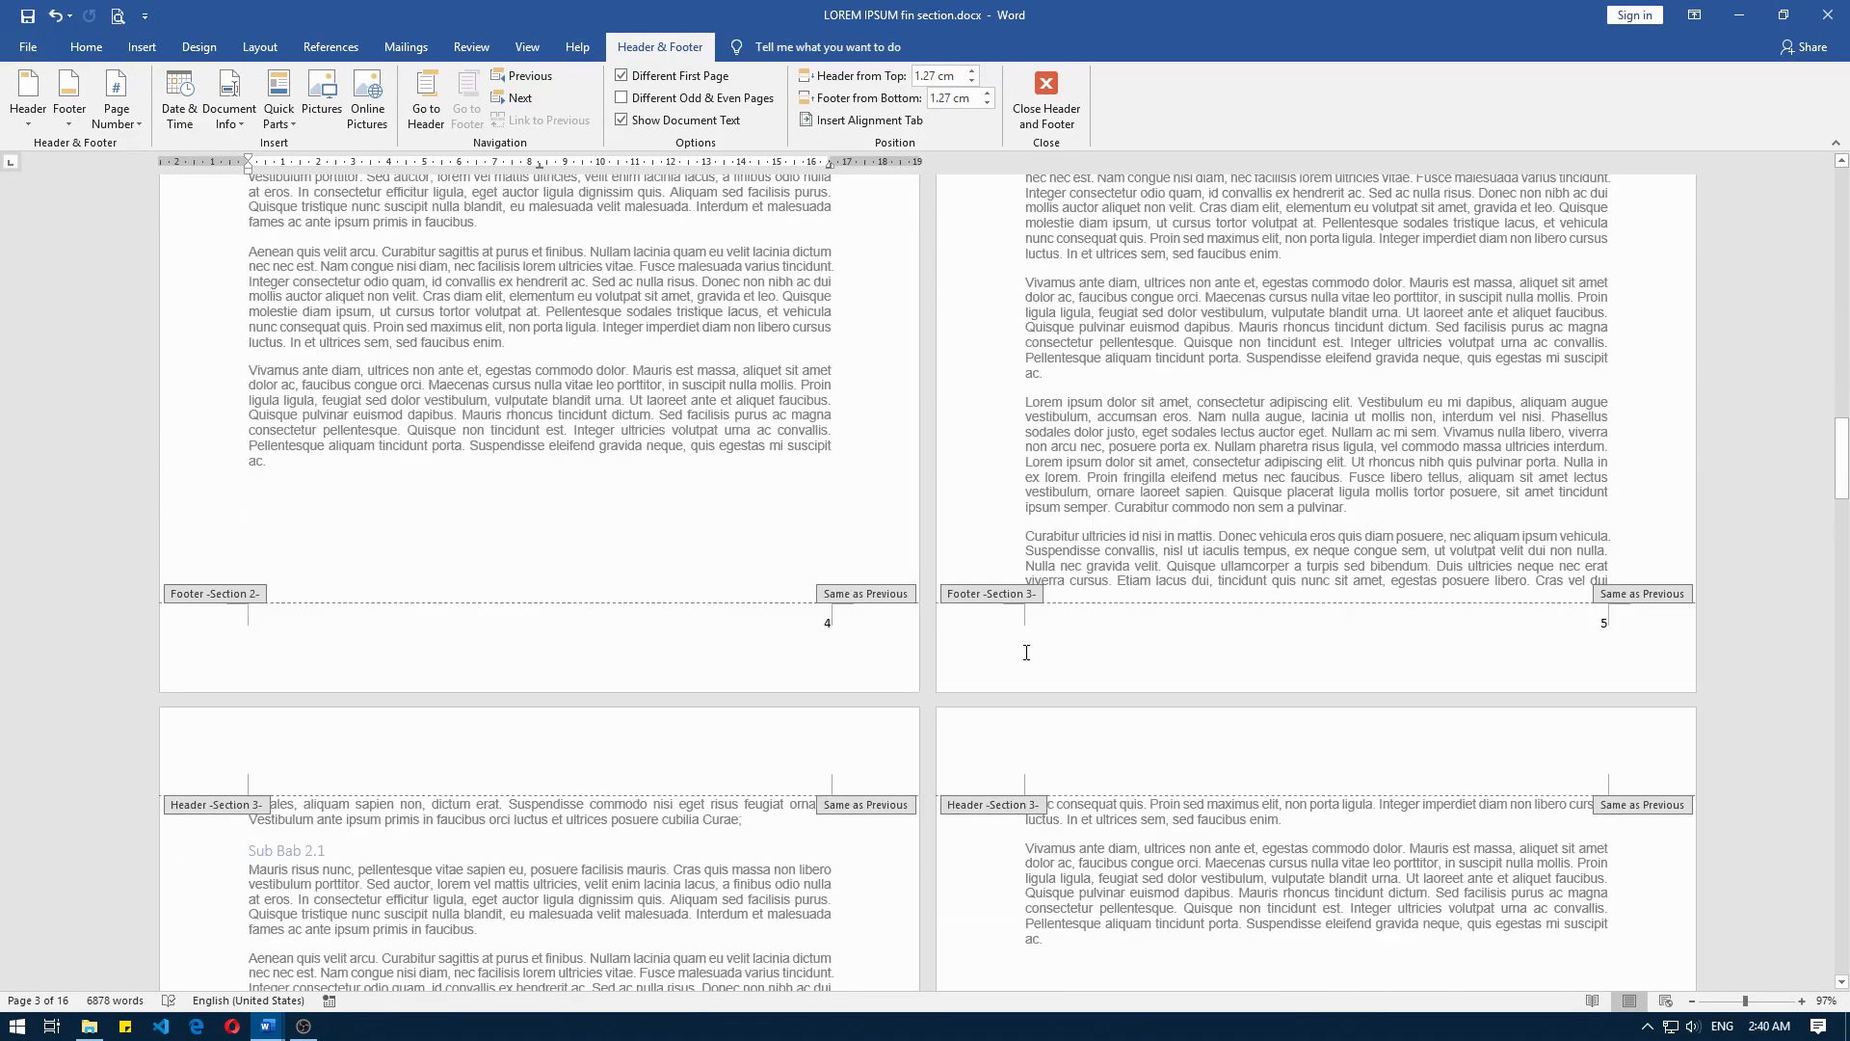
scroll(1026, 653, "down", 5)
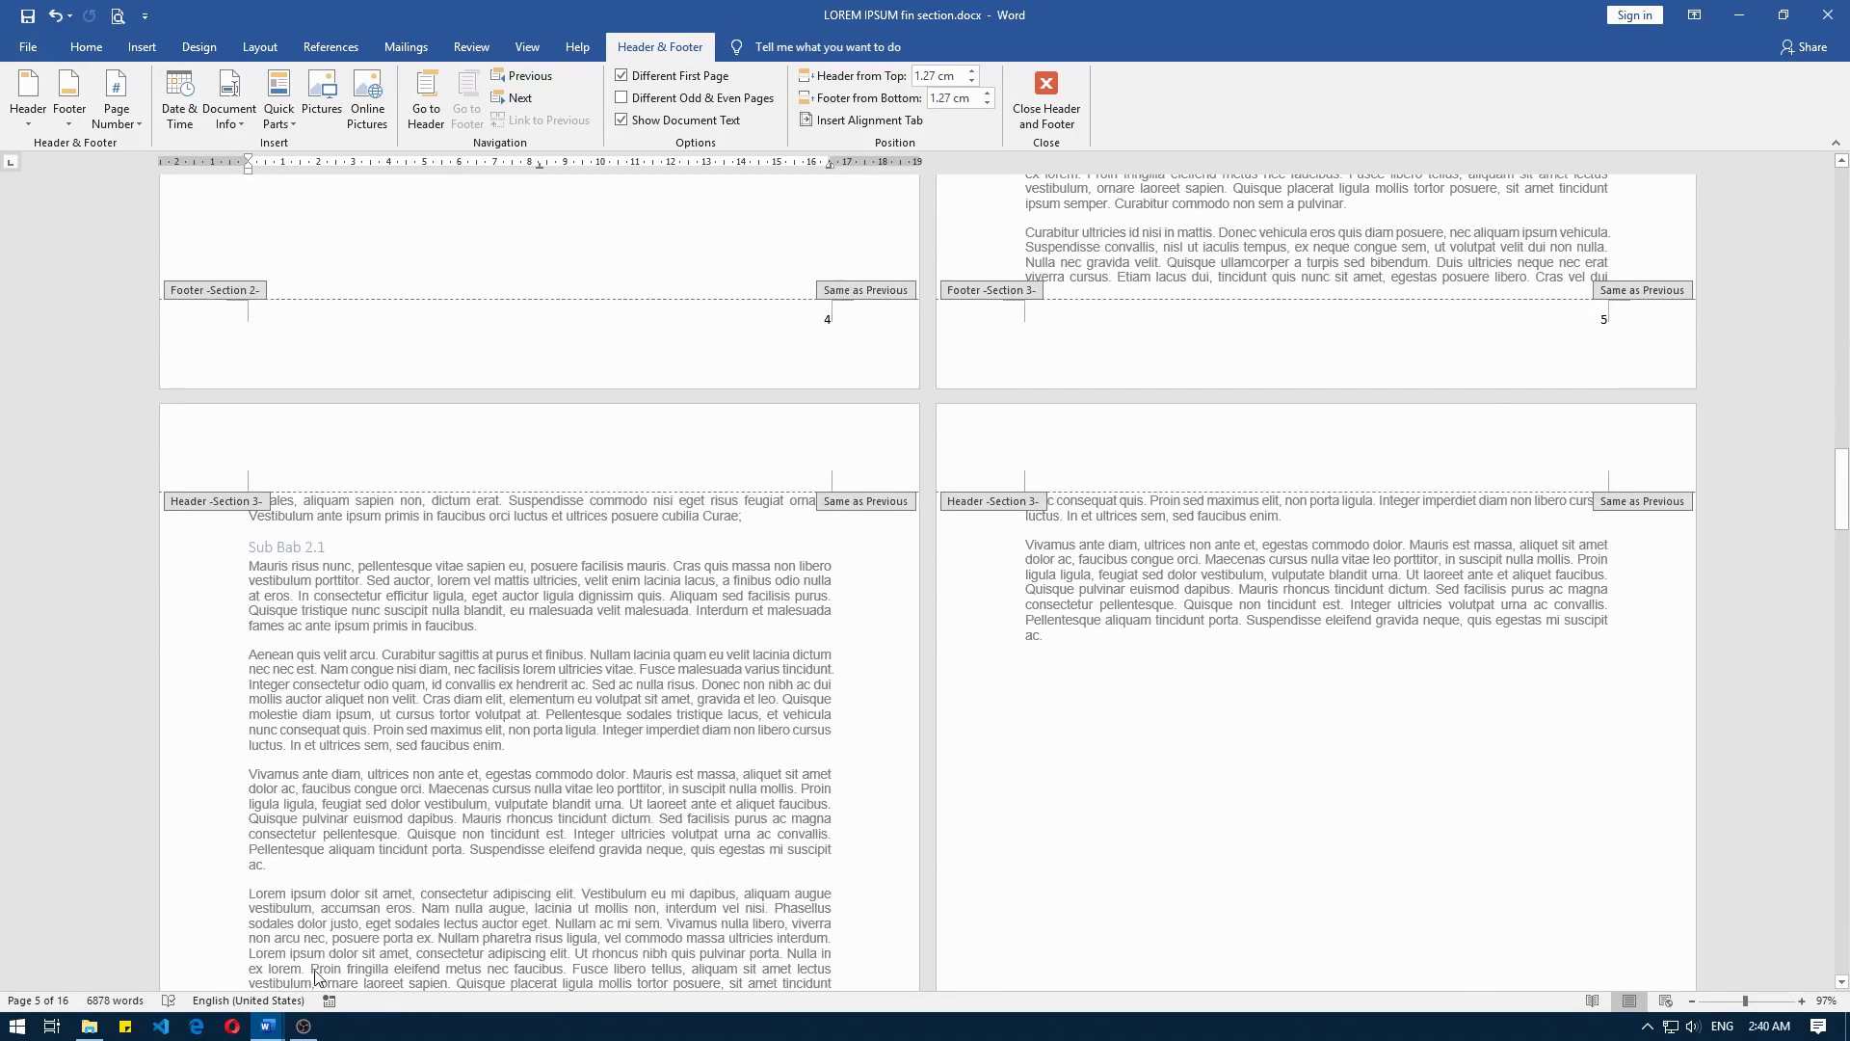
Step: Switch to the document LOREM IPSUM fin.docx and examine its header and footer labels for comparison
mouse_move(270, 1027)
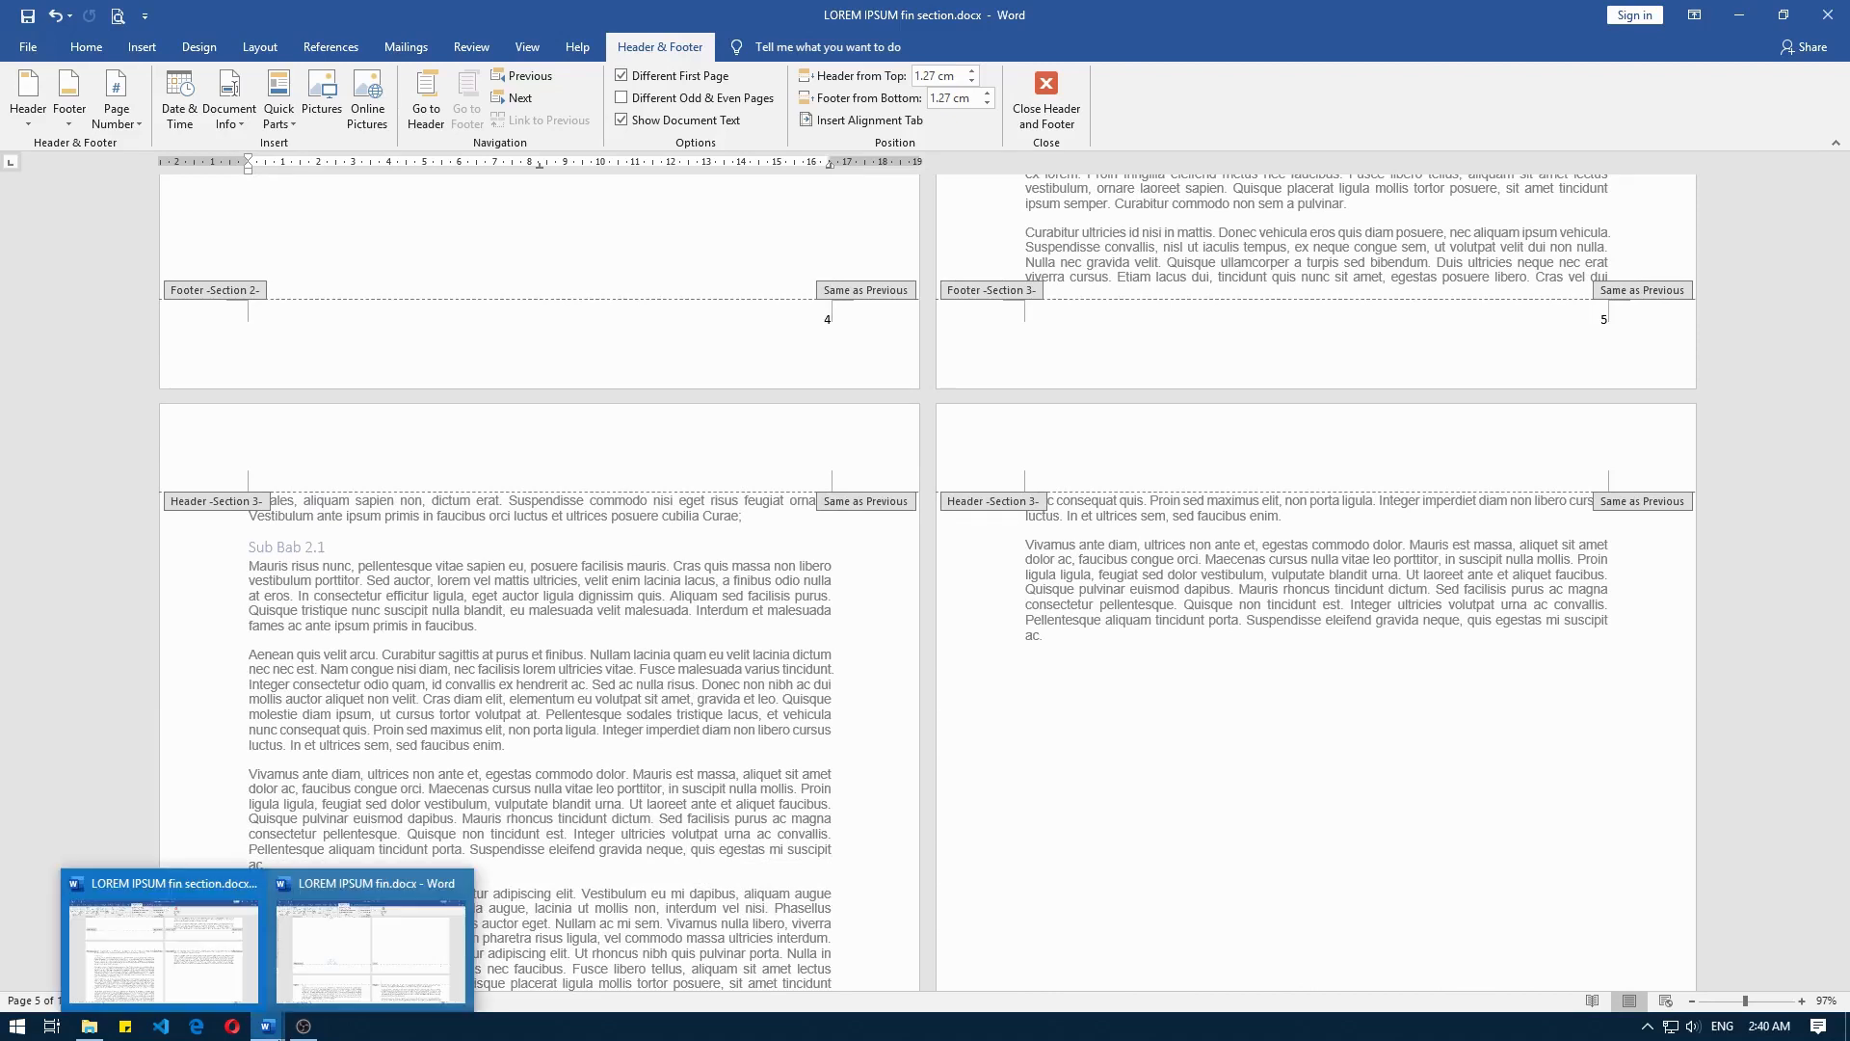
left_click(332, 949)
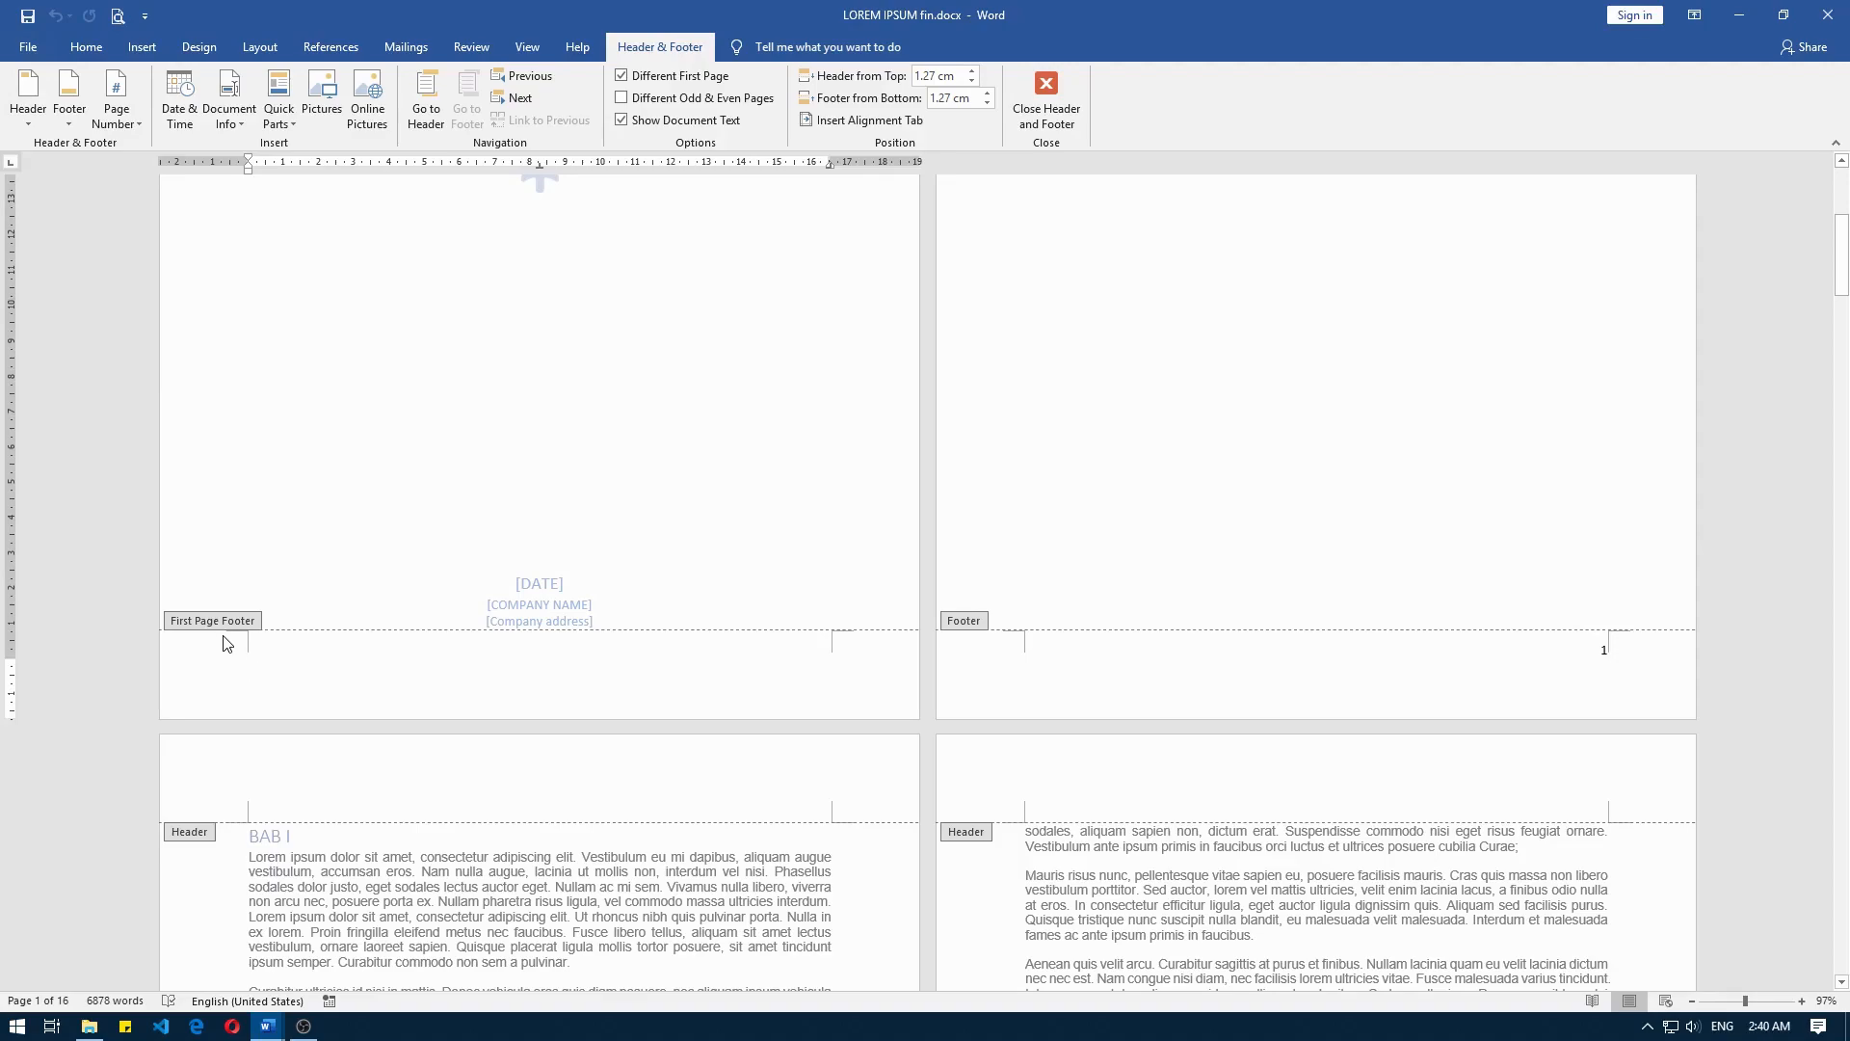
scroll(973, 646, "down", 6)
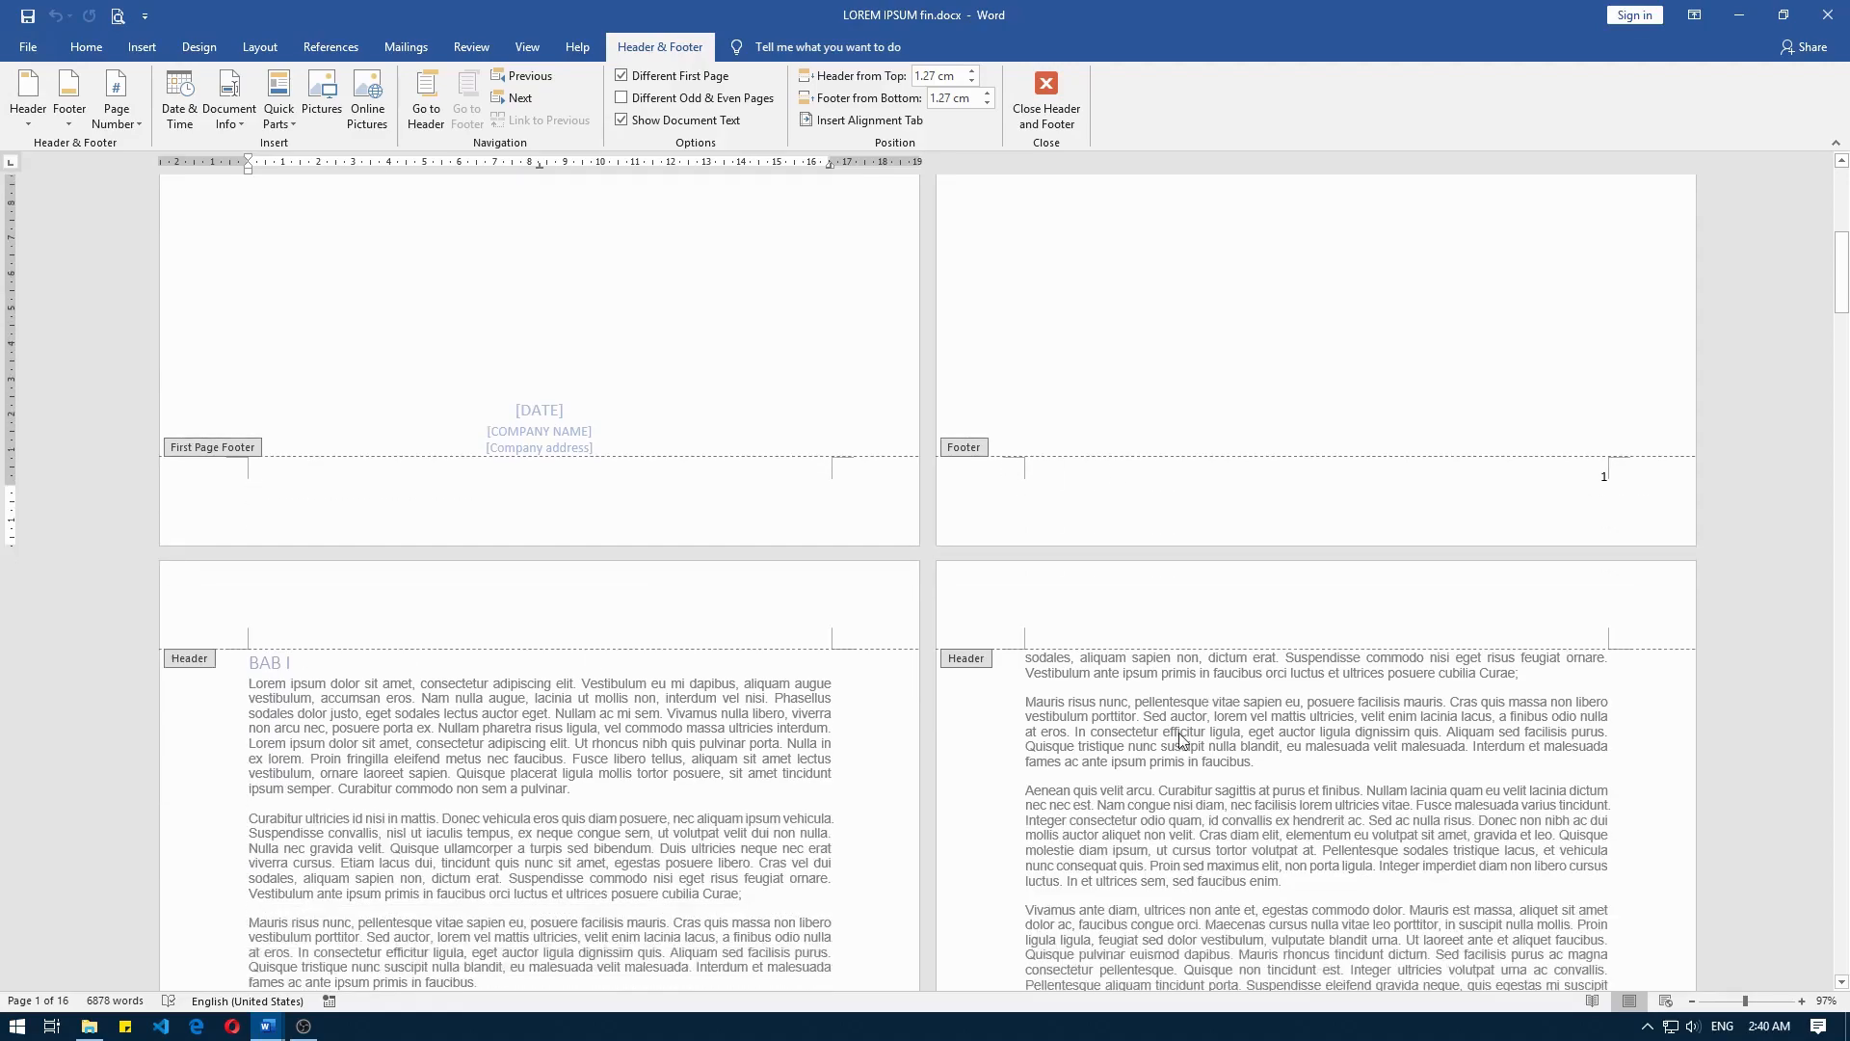
scroll(1007, 761, "down", 7)
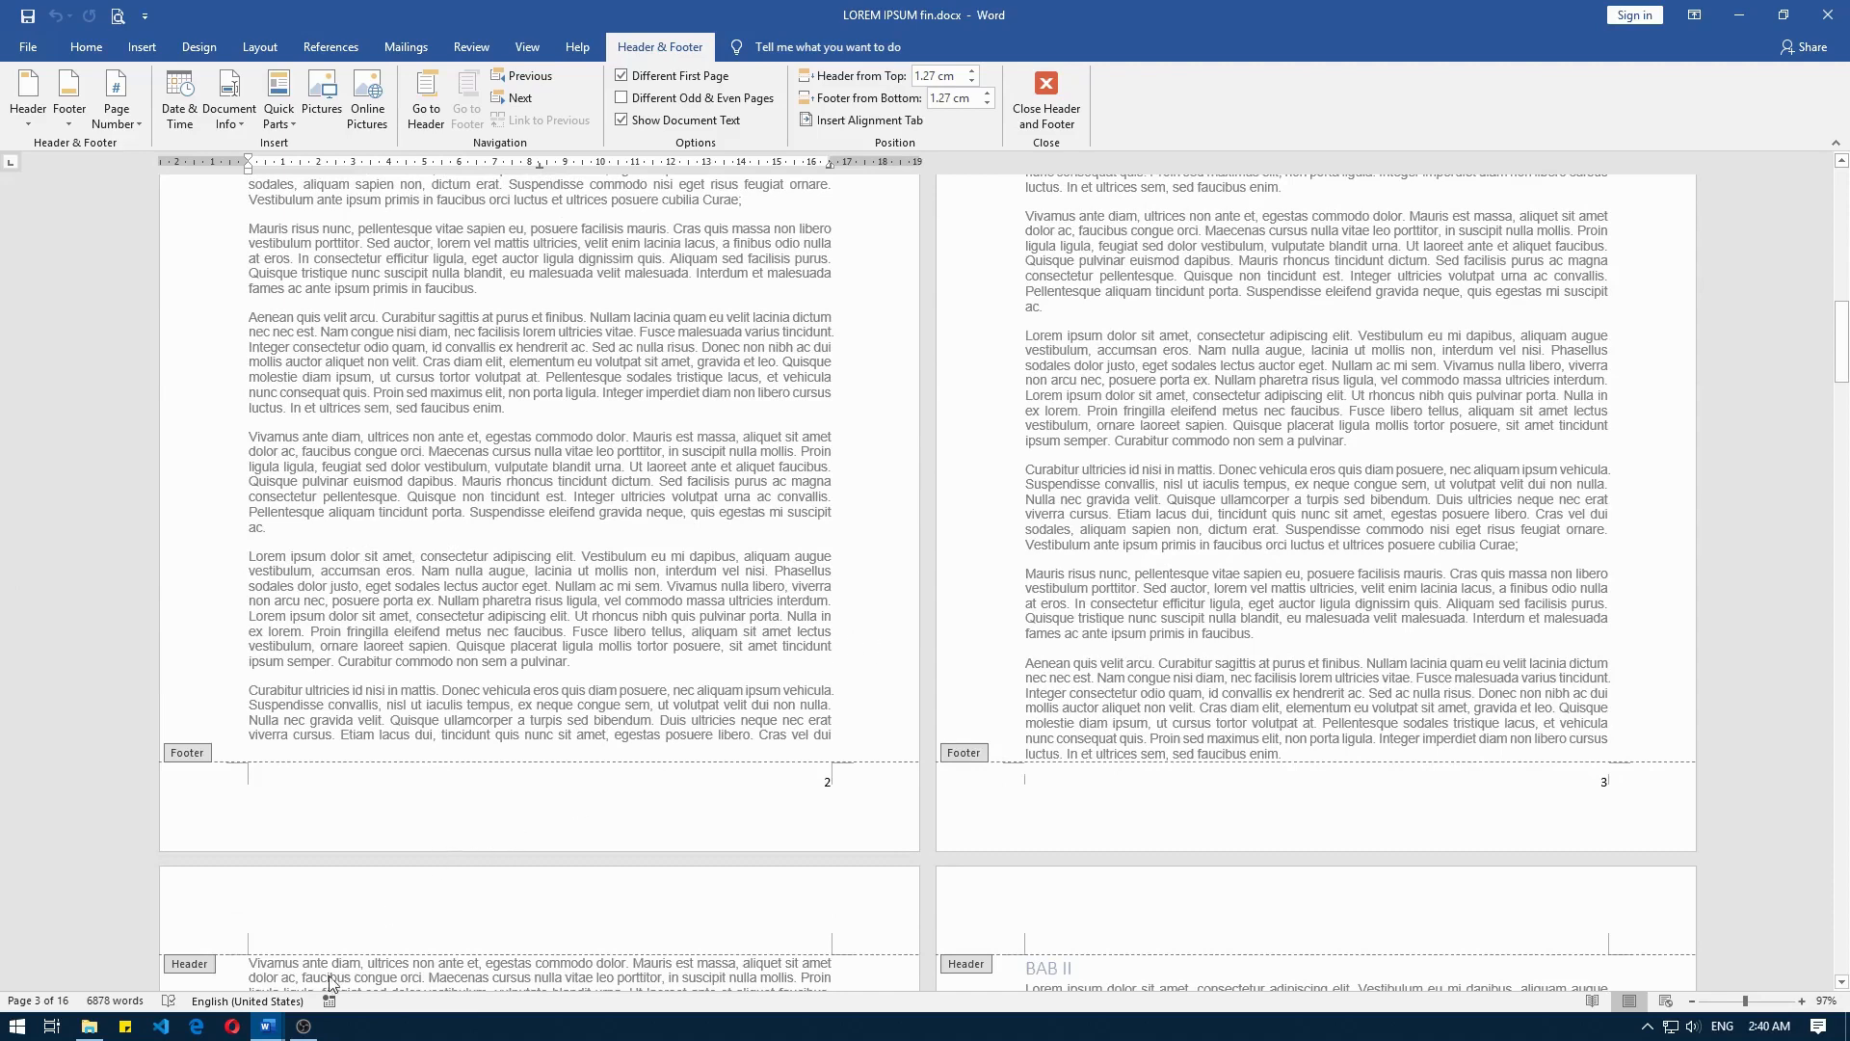
Step: Switch back to LOREM IPSUM fin section.docx and show the formatting marks
mouse_move(267, 1025)
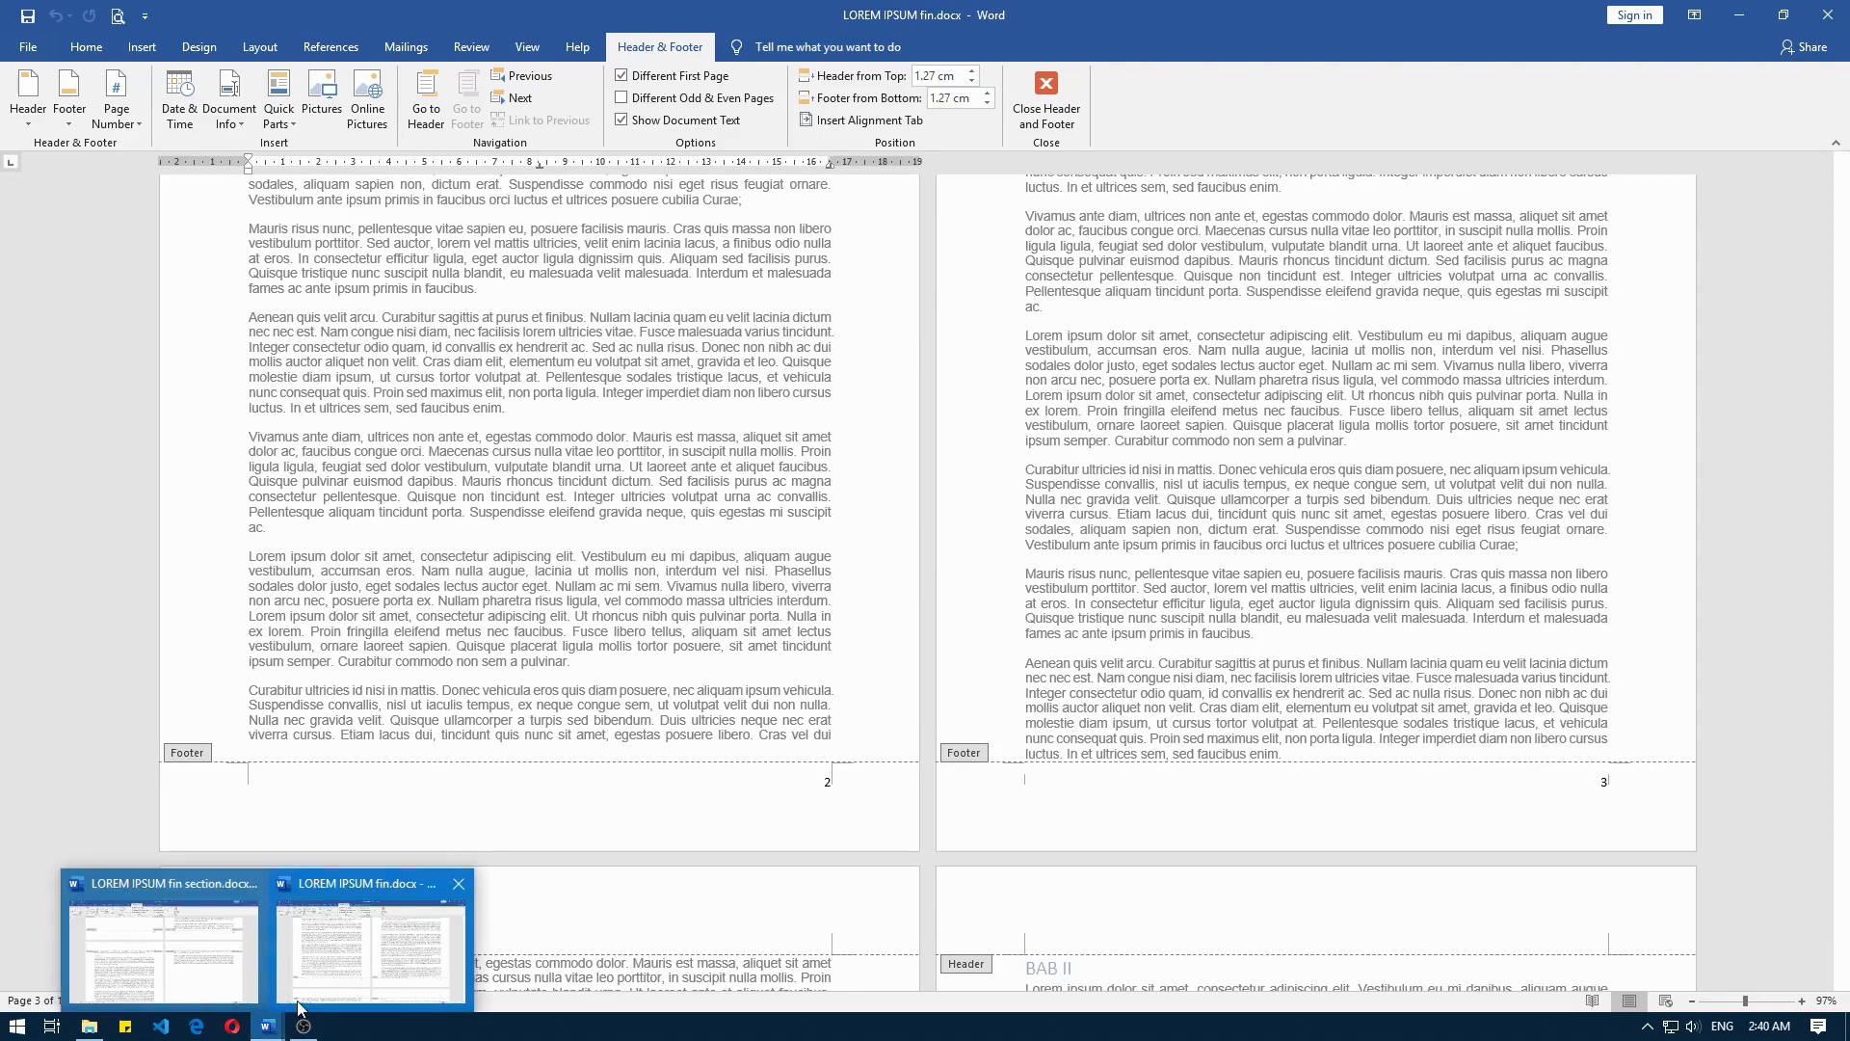
left_click(241, 954)
scroll(408, 737, "up", 10)
scroll(407, 744, "up", 5)
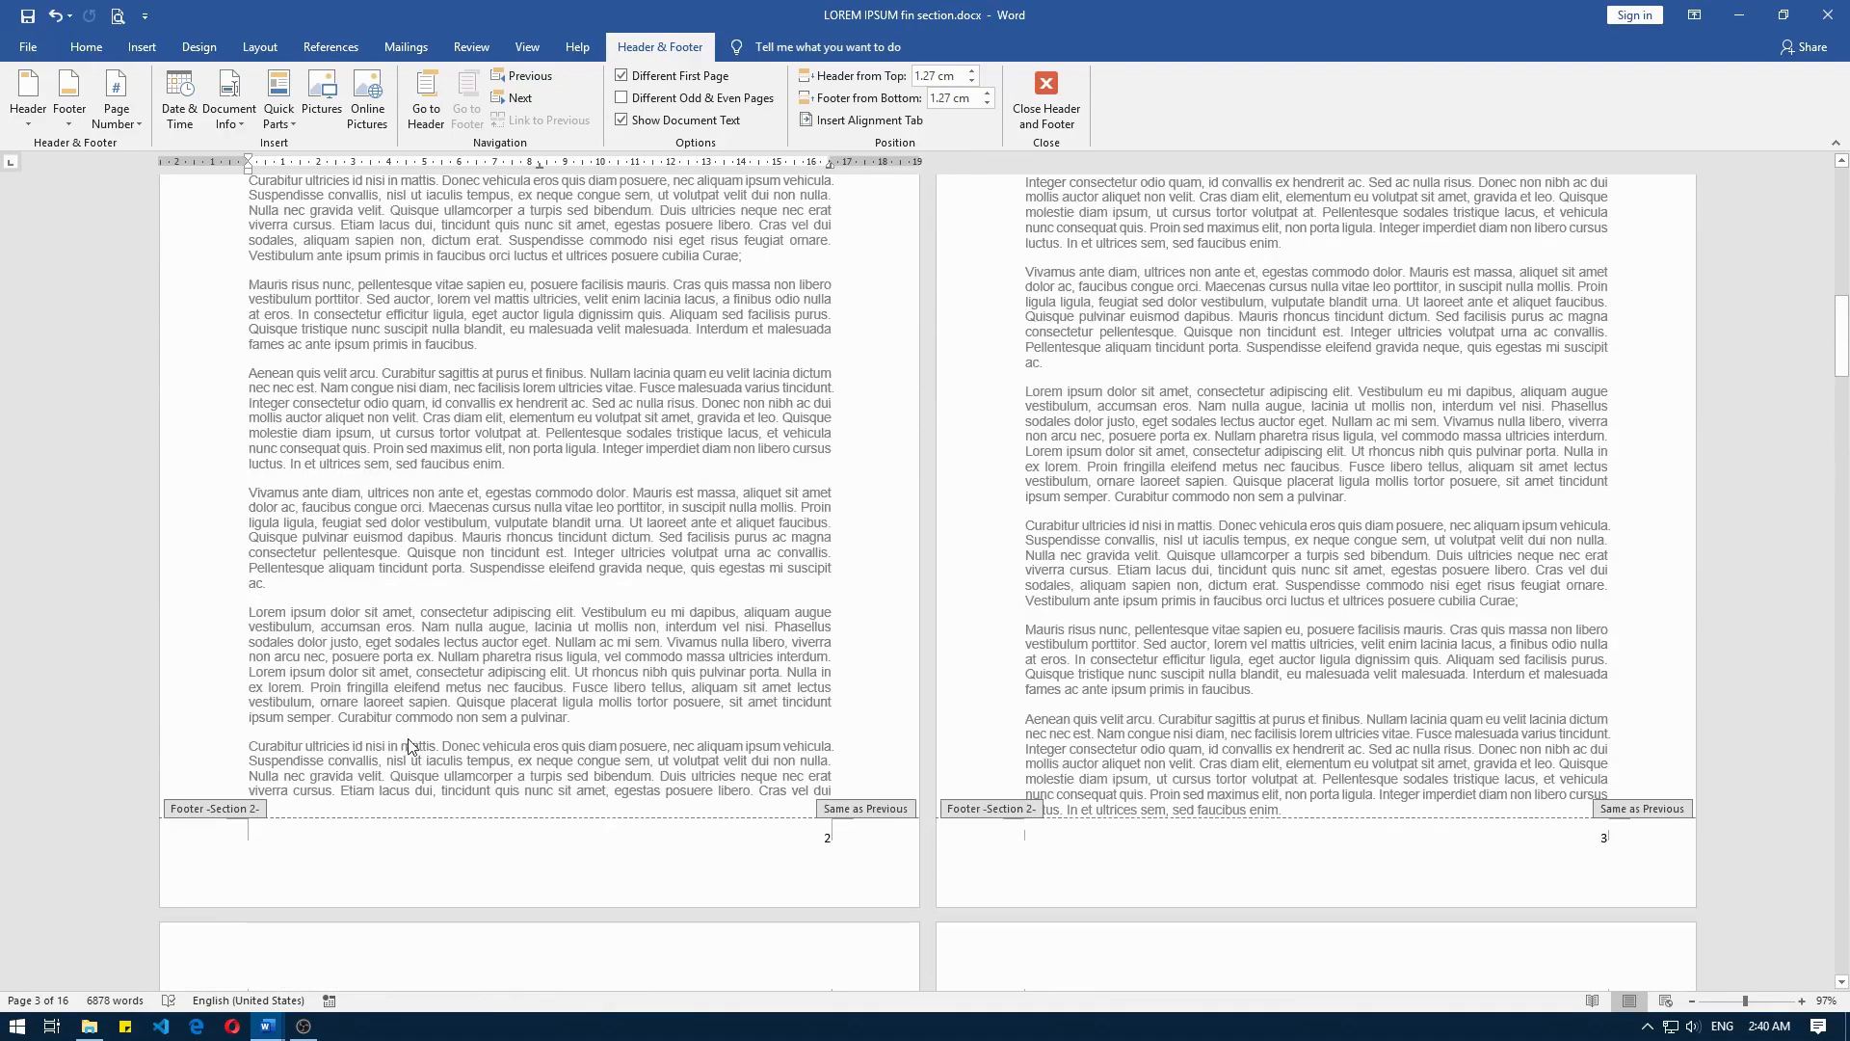
left_click(87, 48)
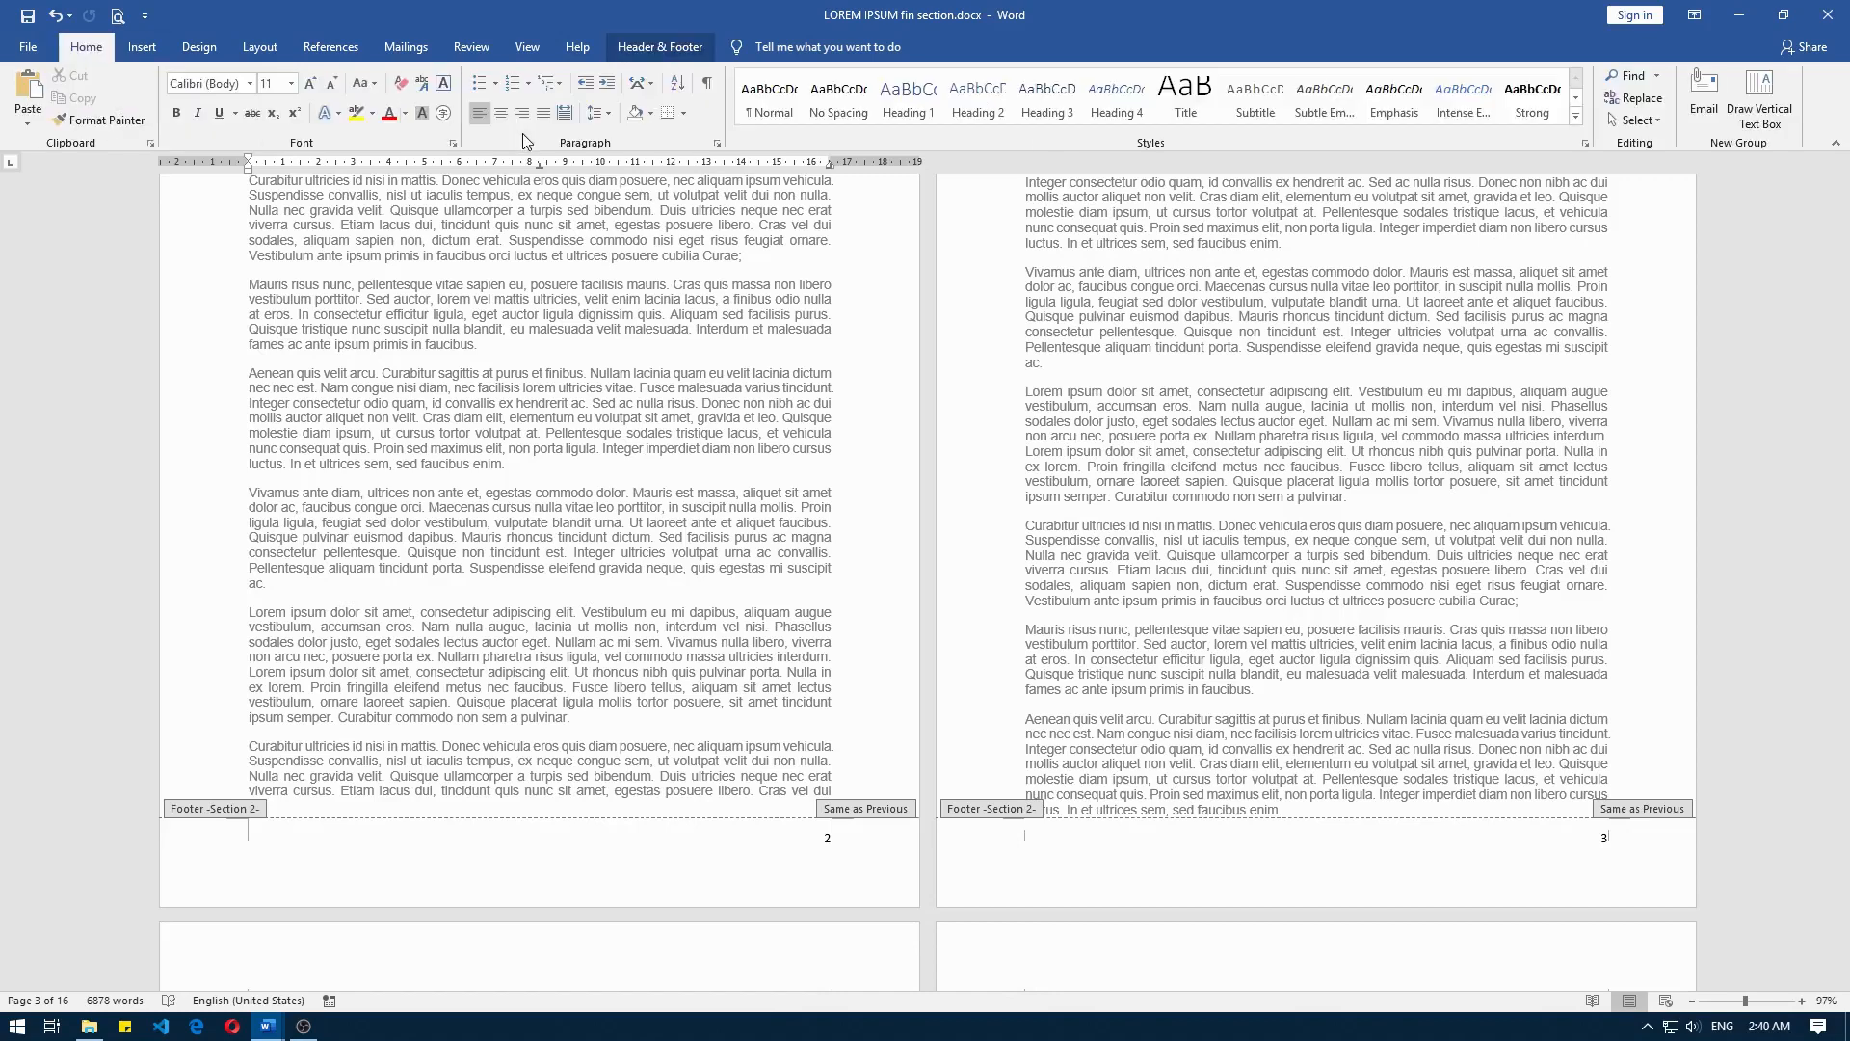
left_click(708, 87)
Step: Examine the section and page breaks from the cover page through the end of BAB I
scroll(1076, 466, "up", 10)
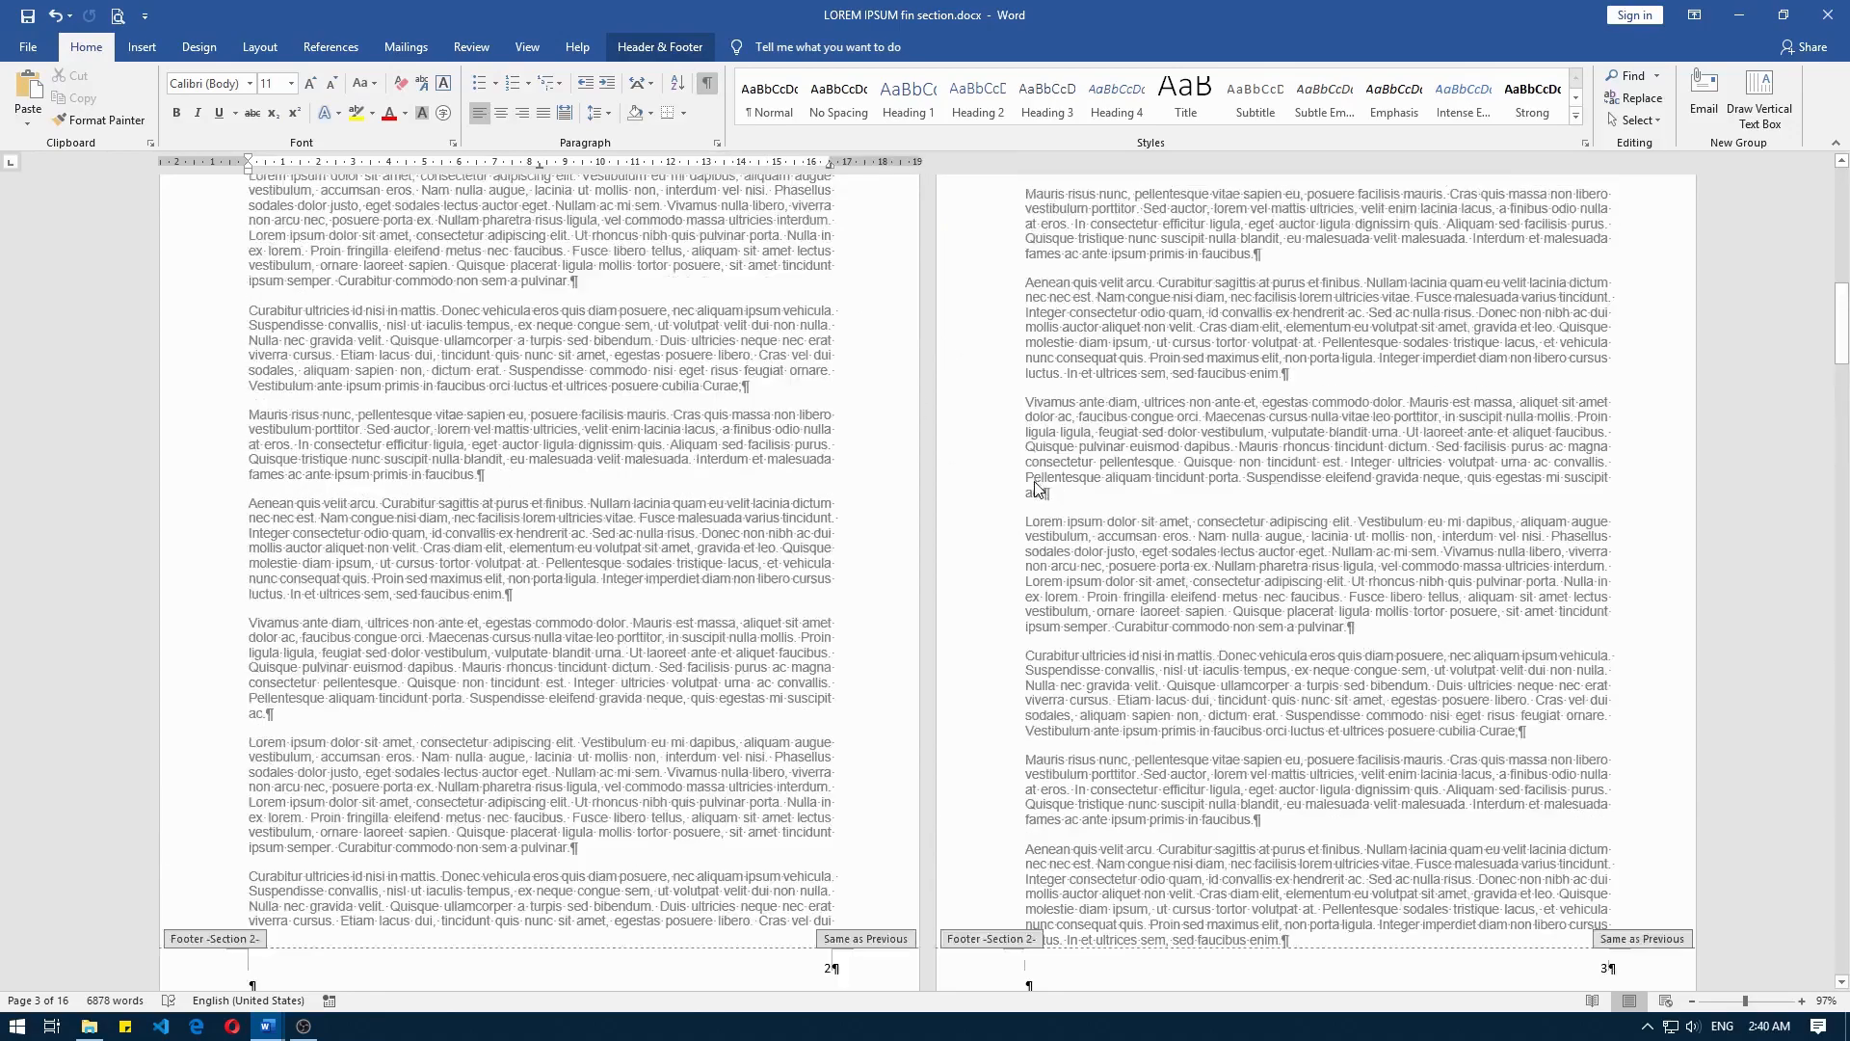
scroll(1076, 465, "up", 10)
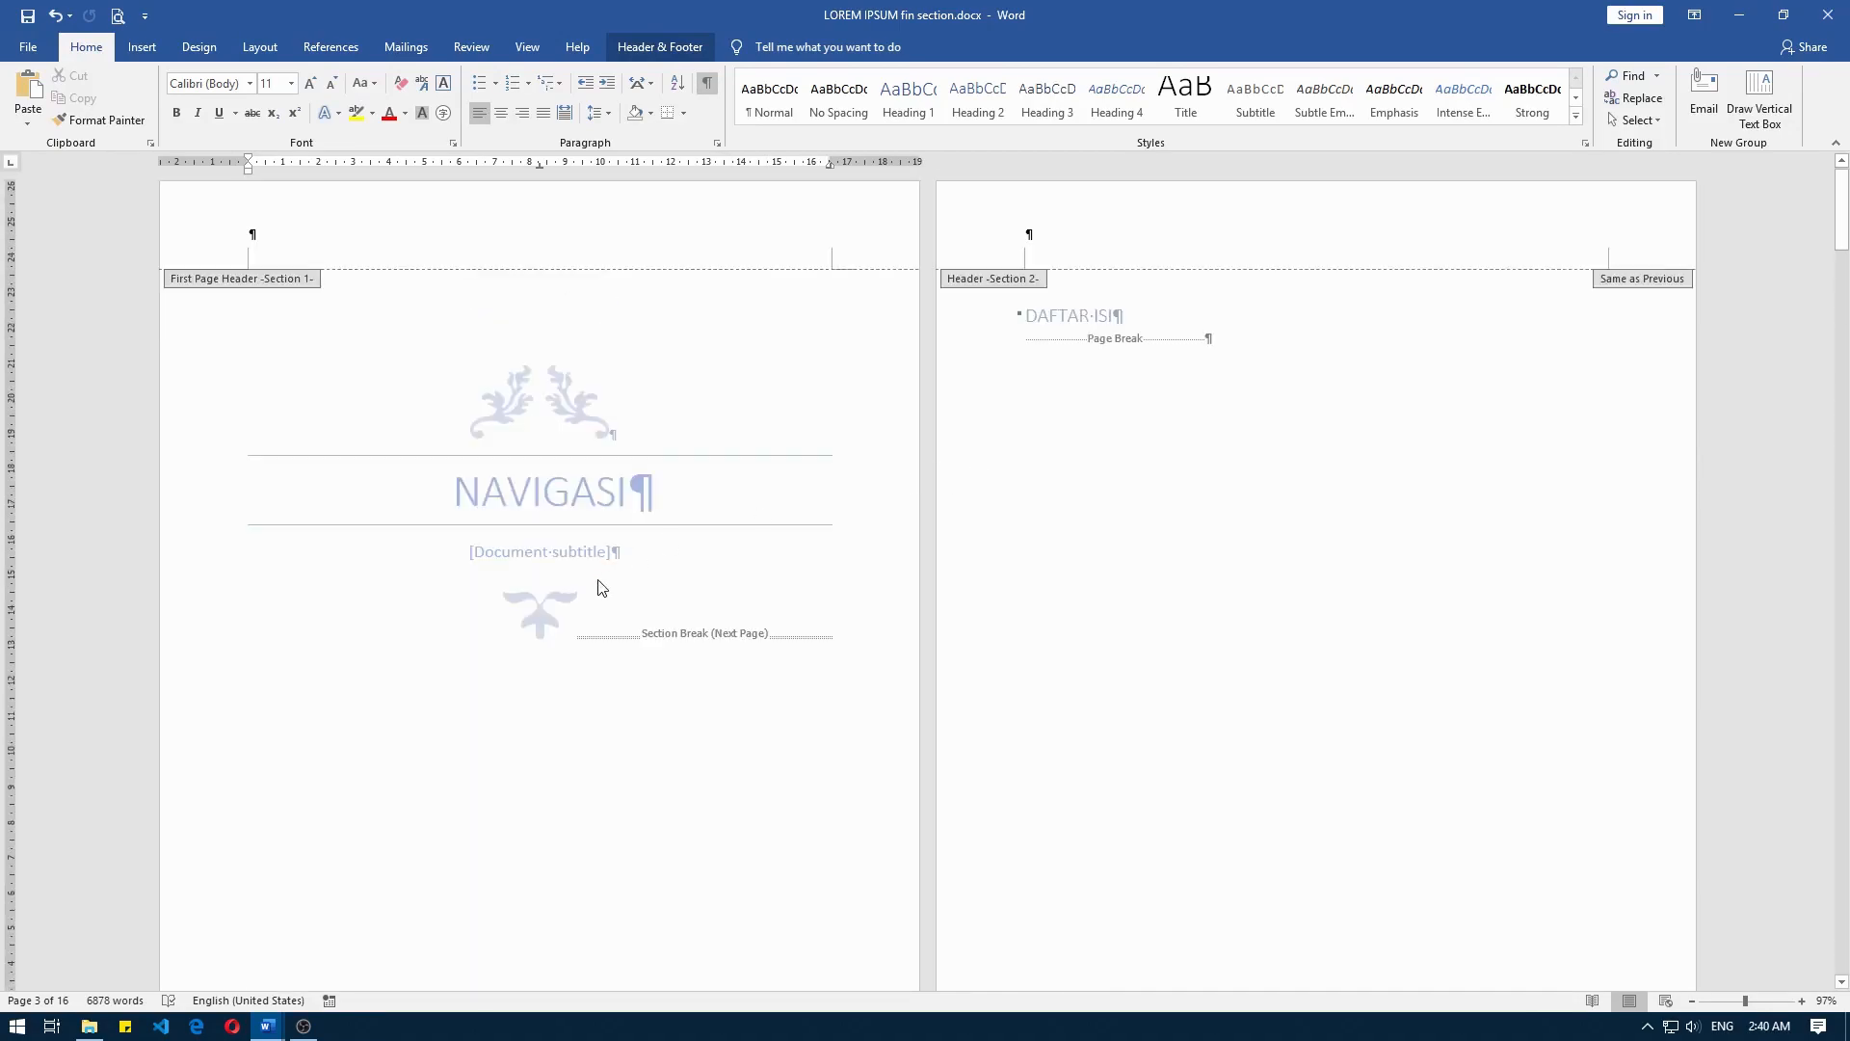
scroll(723, 643, "down", 15)
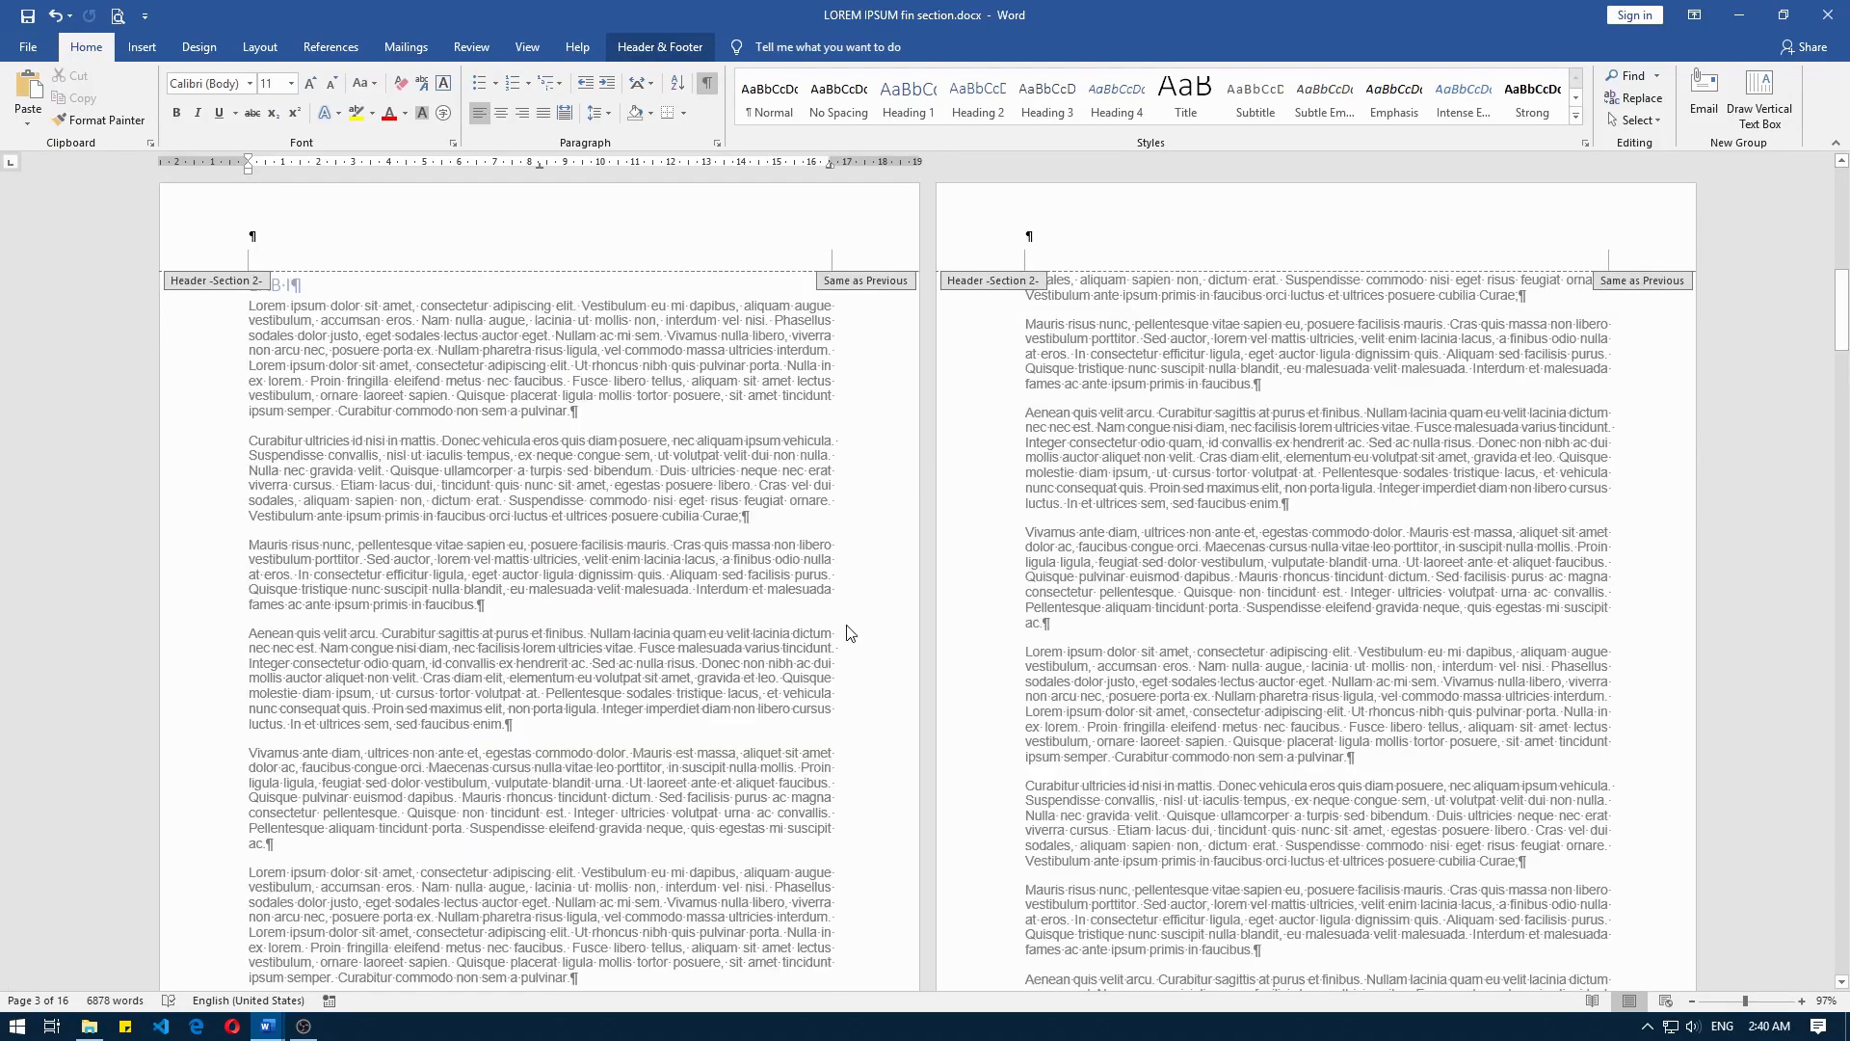
scroll(847, 632, "down", 10)
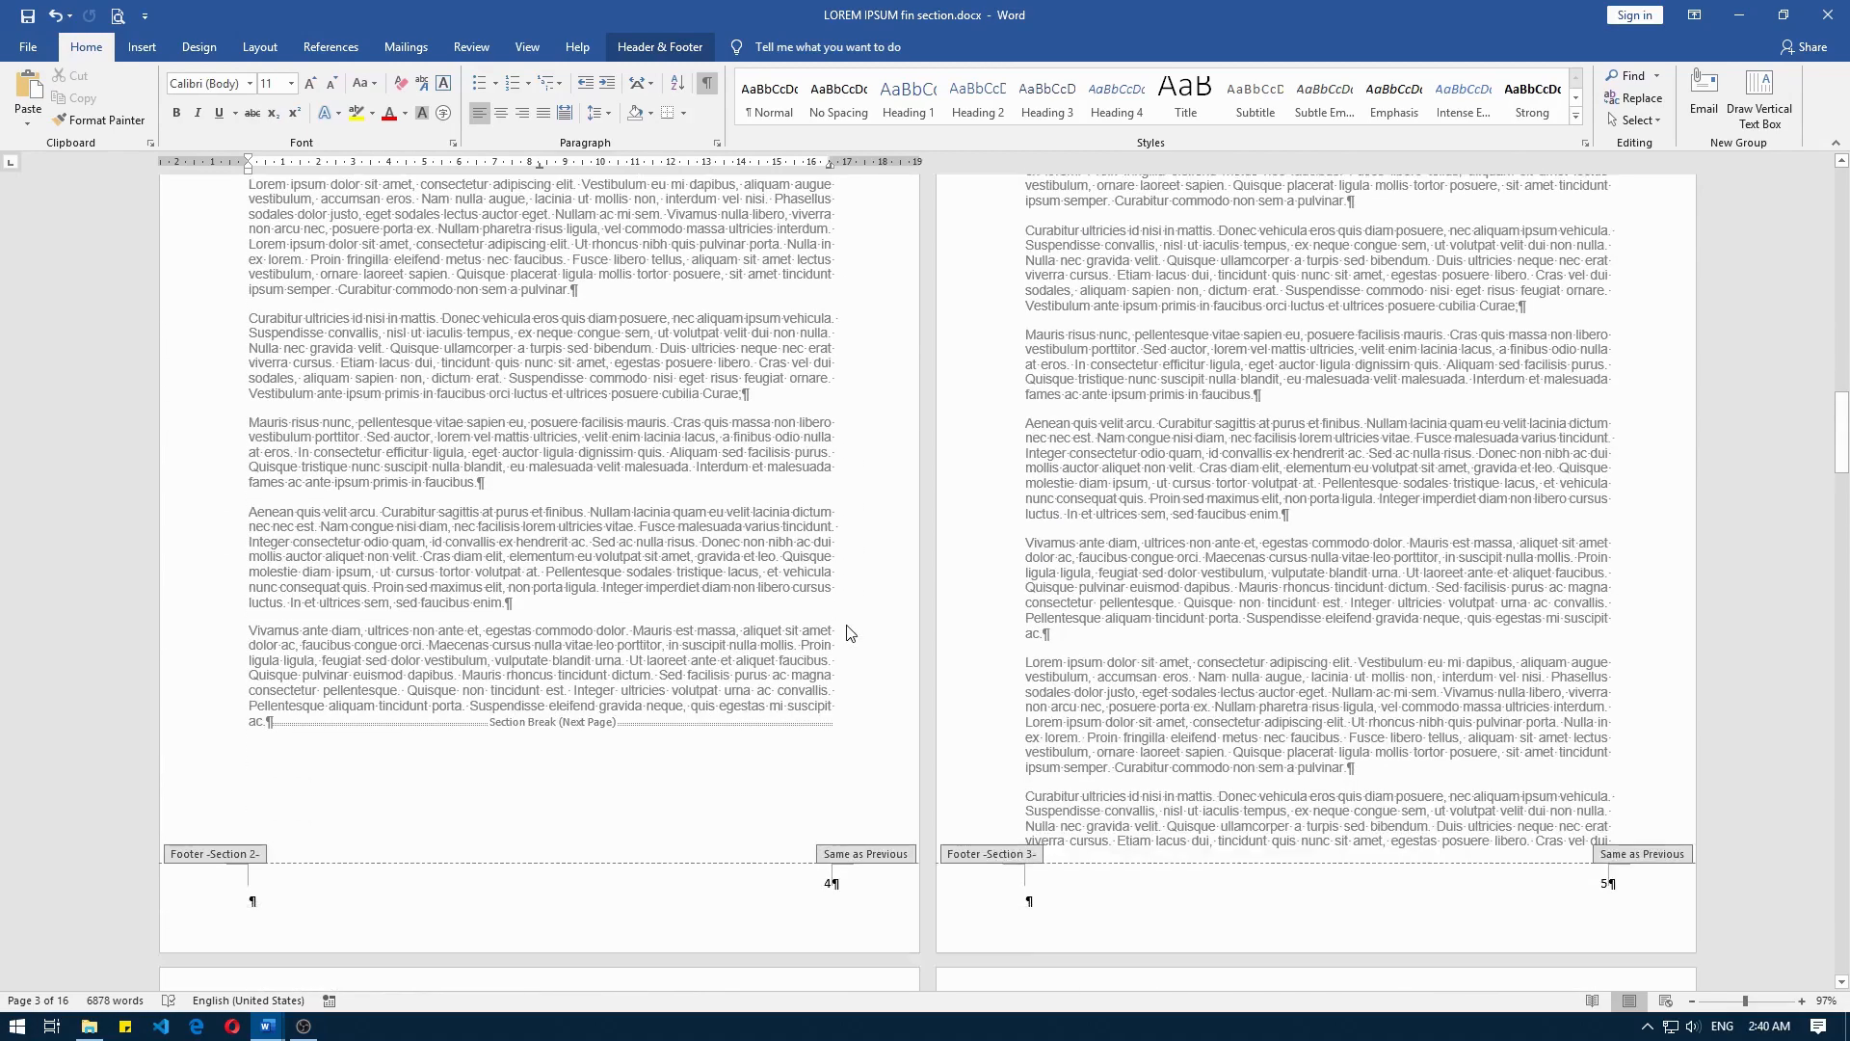
scroll(847, 633, "up", 5)
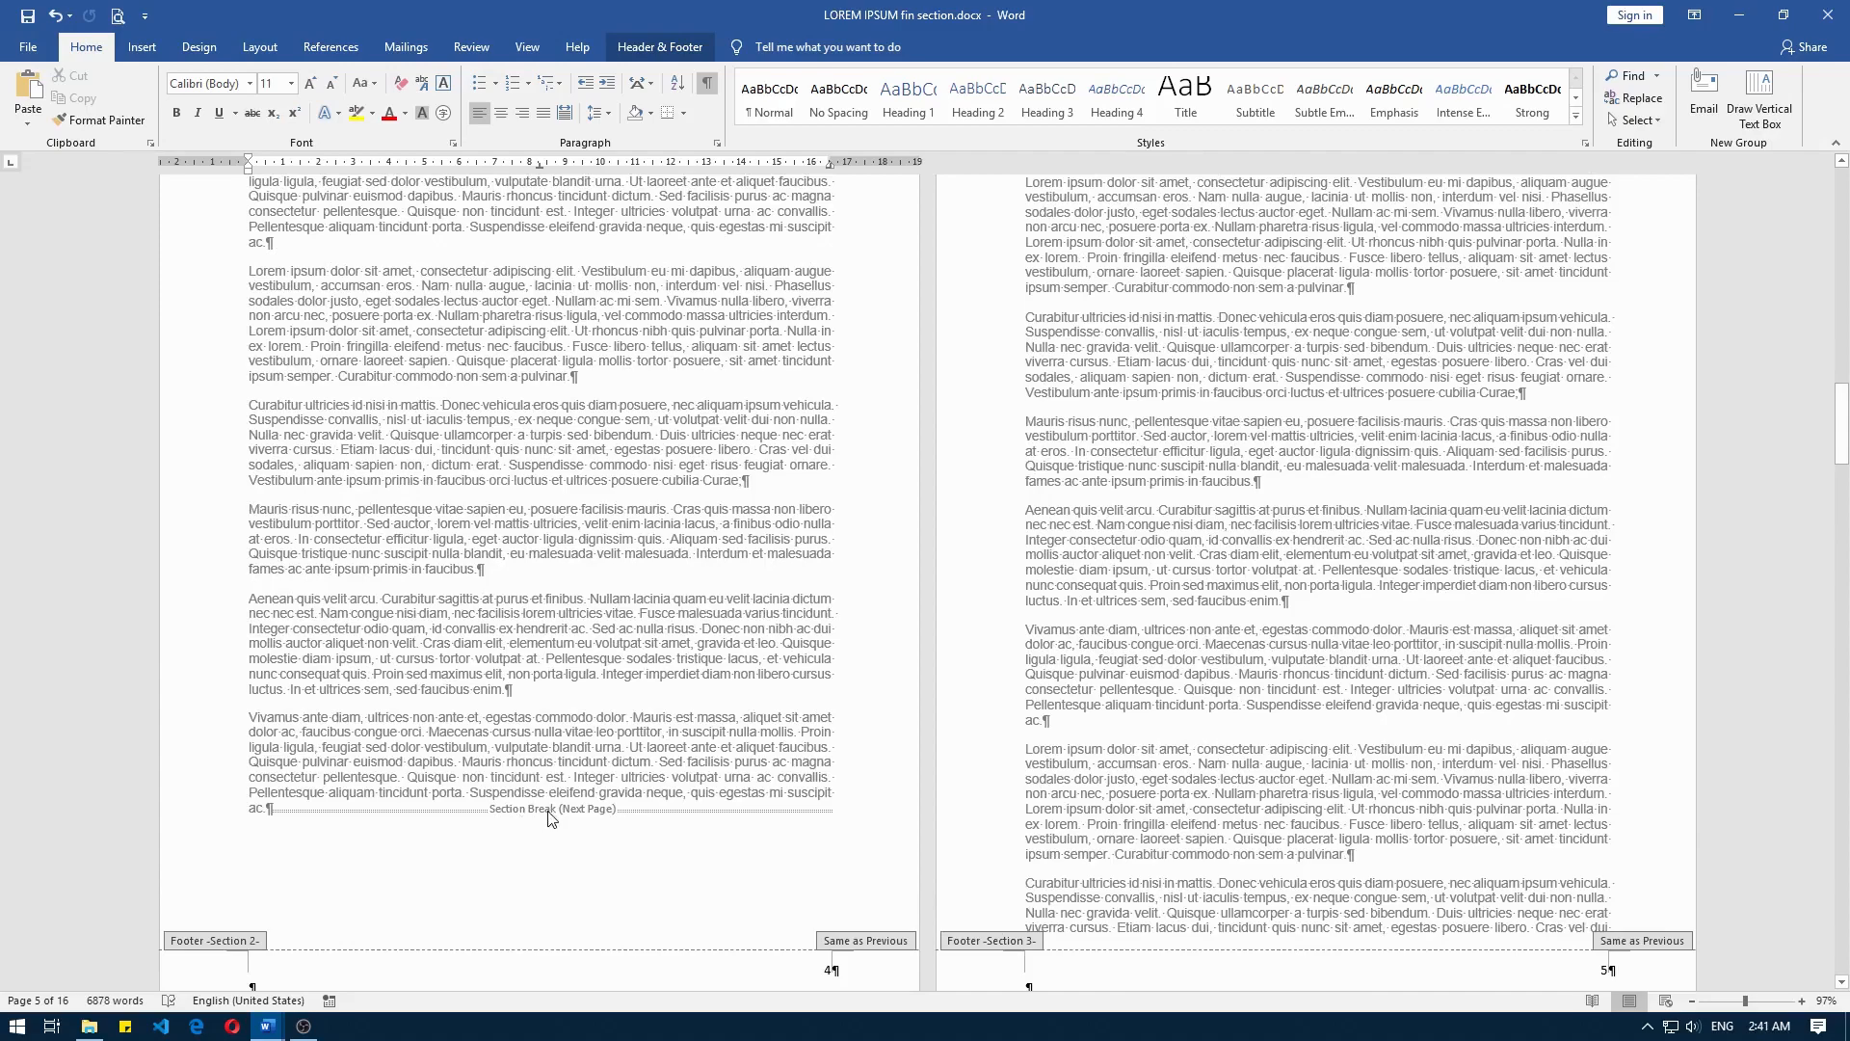
scroll(672, 817, "up", 20)
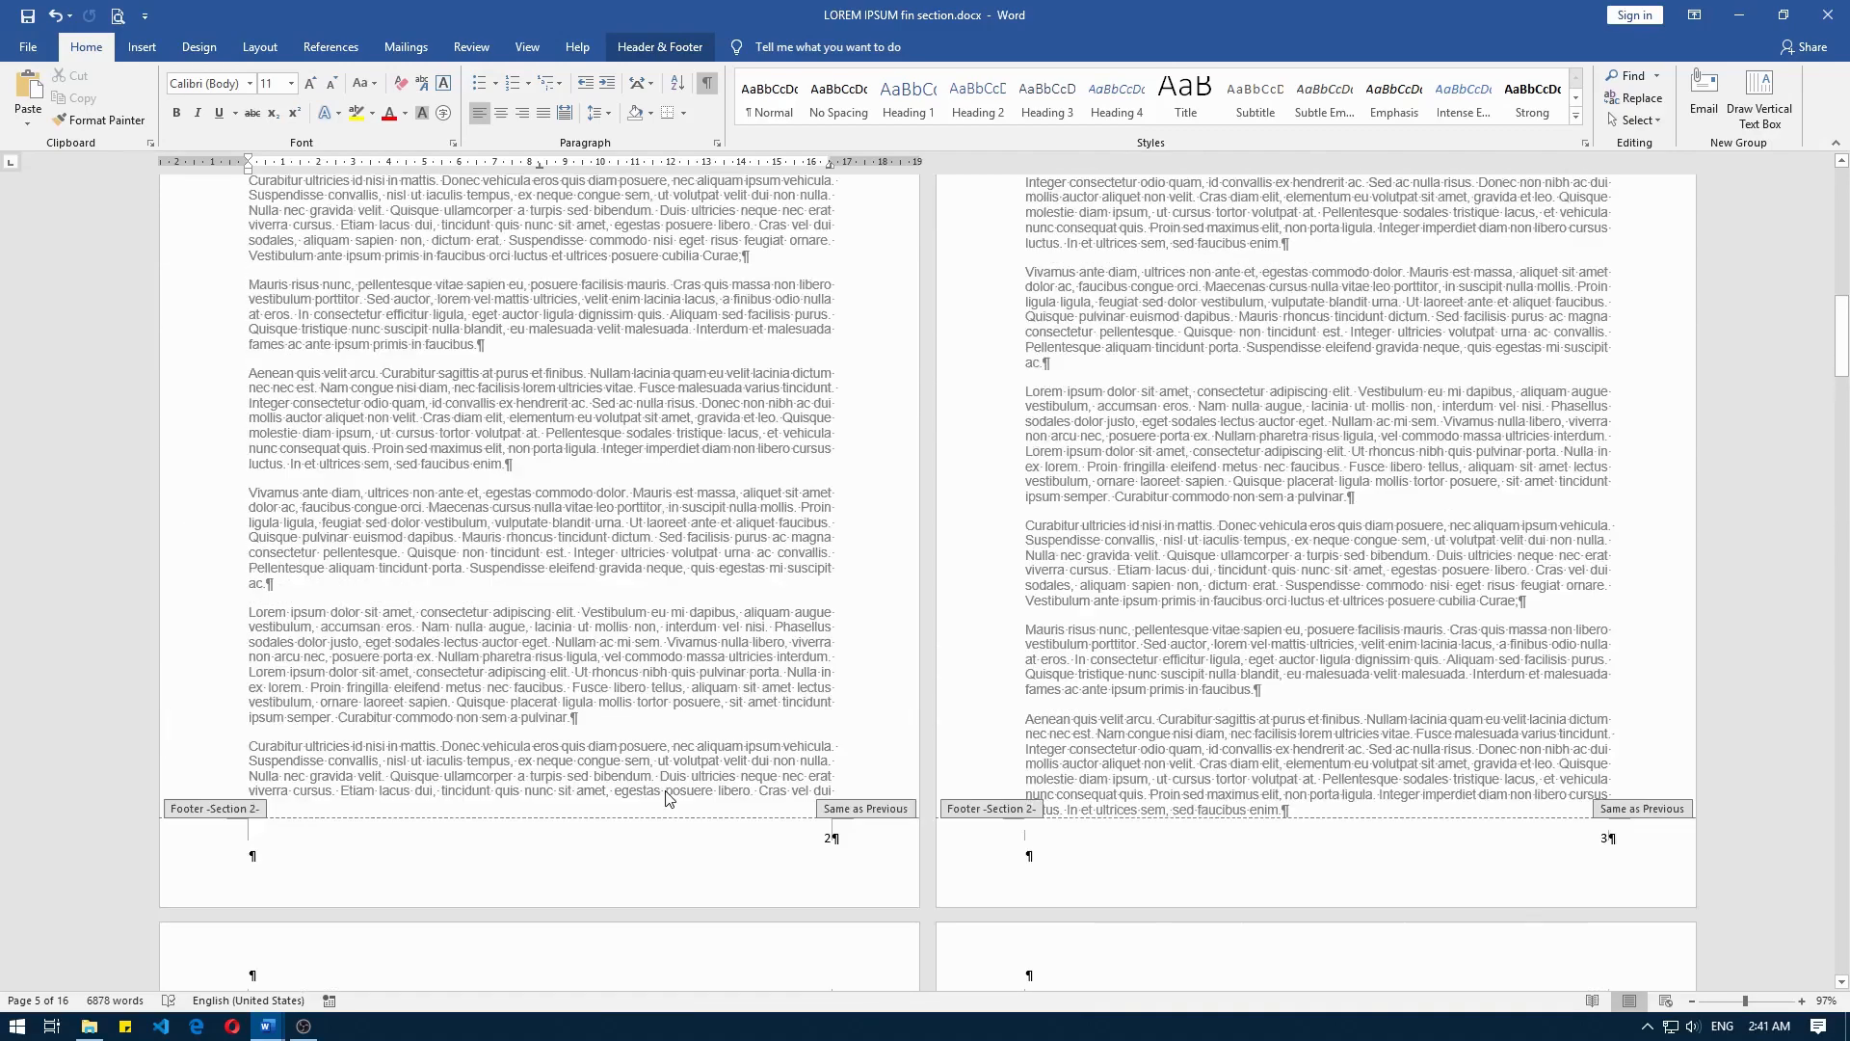
scroll(665, 797, "down", 3)
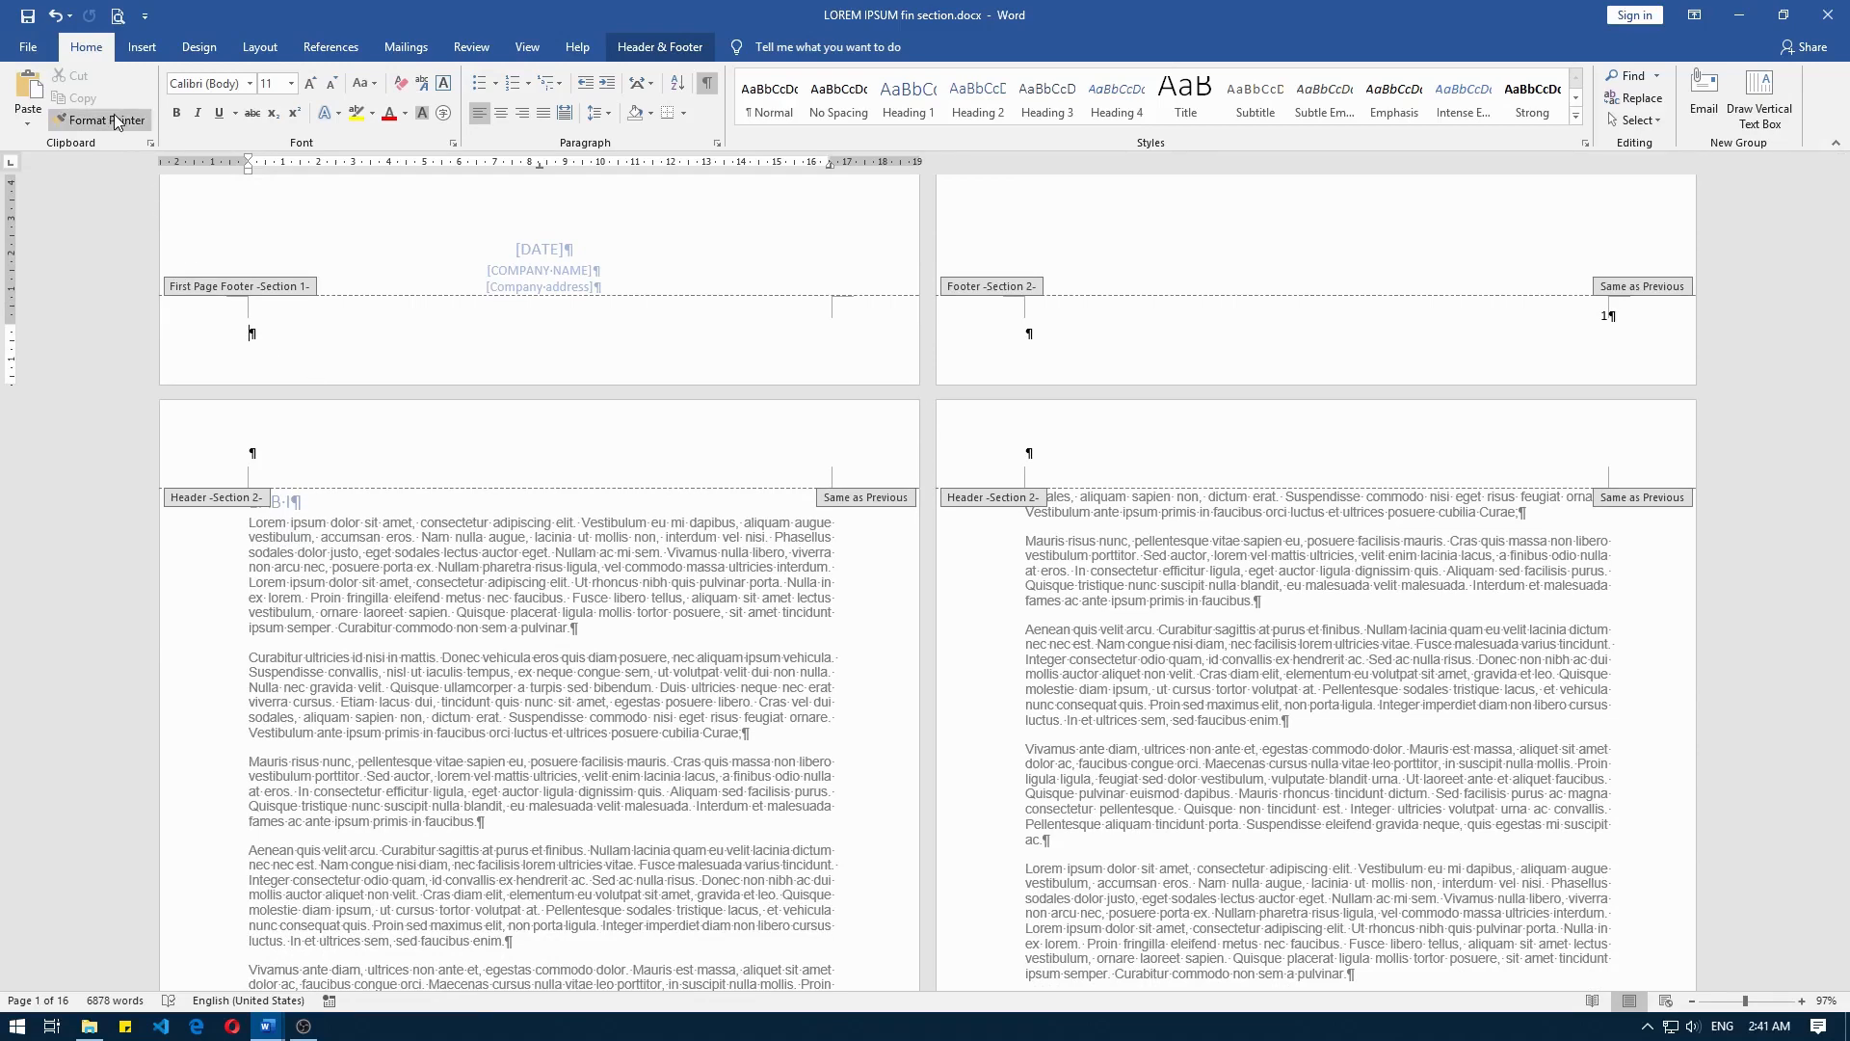
double_click(564, 584)
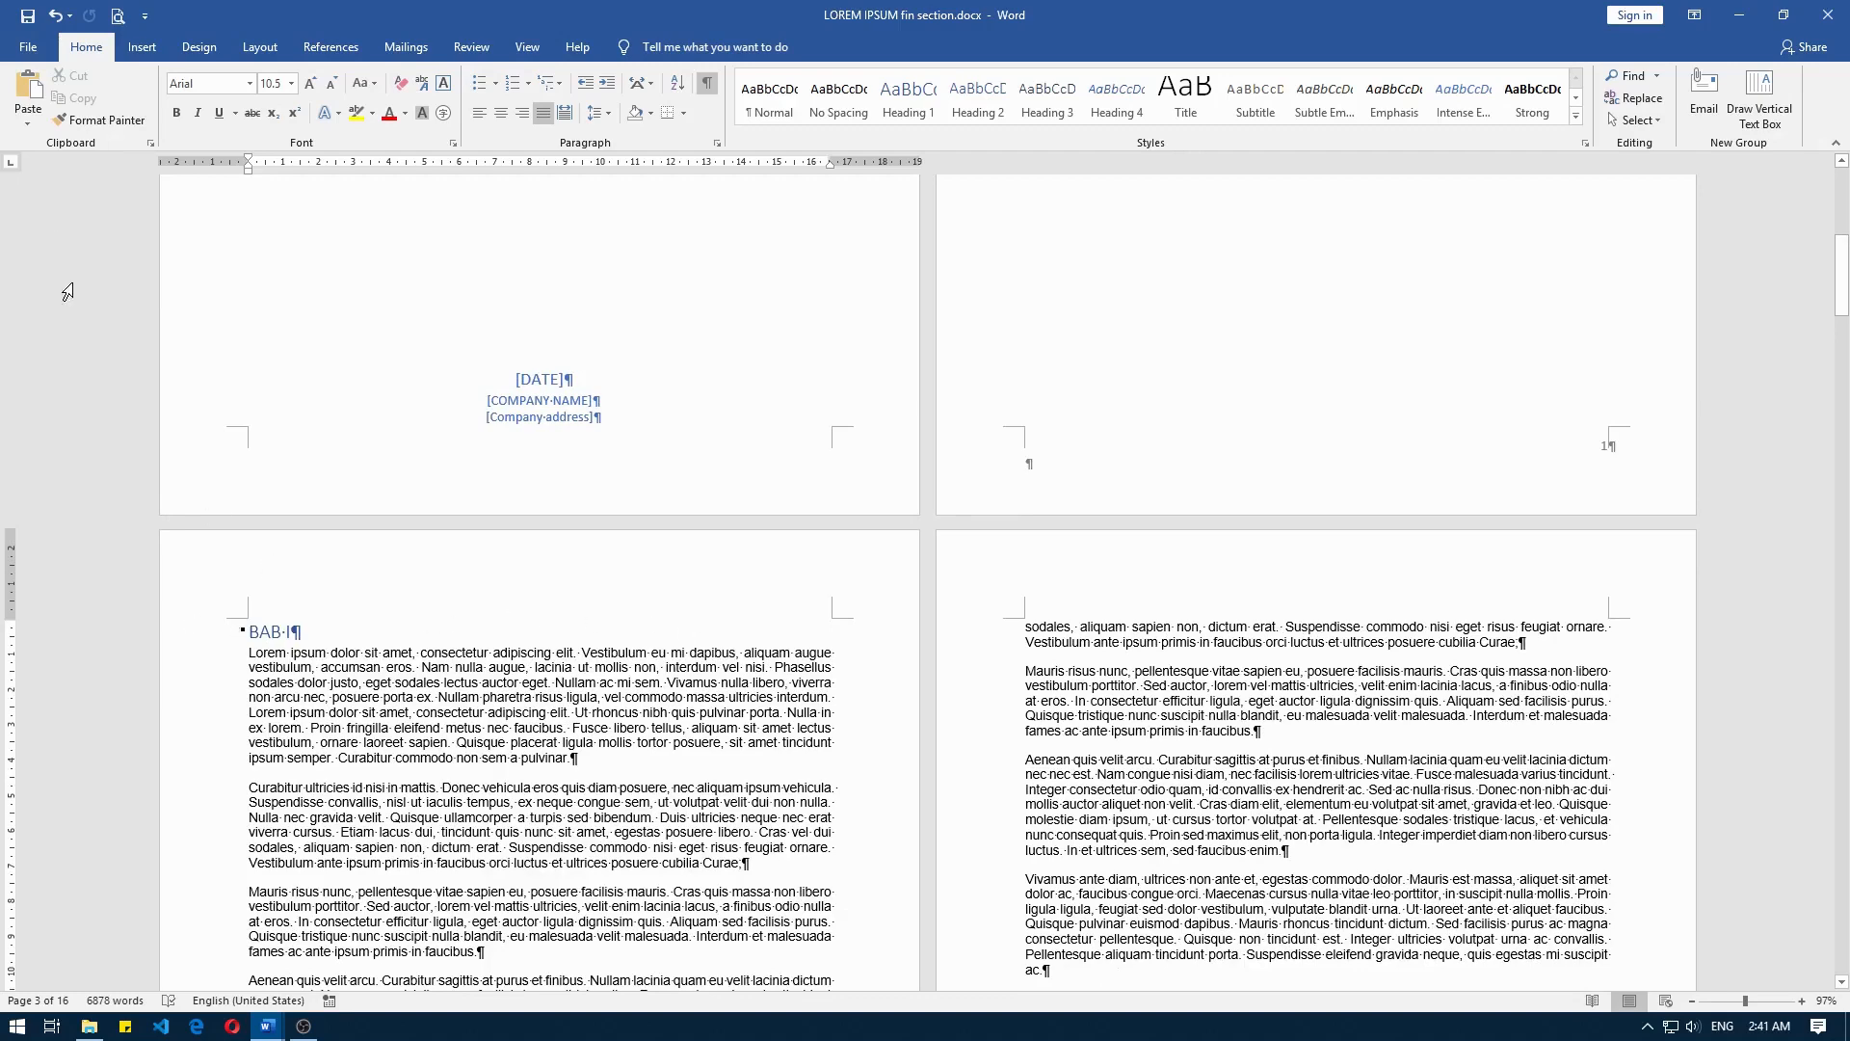
left_click(118, 15)
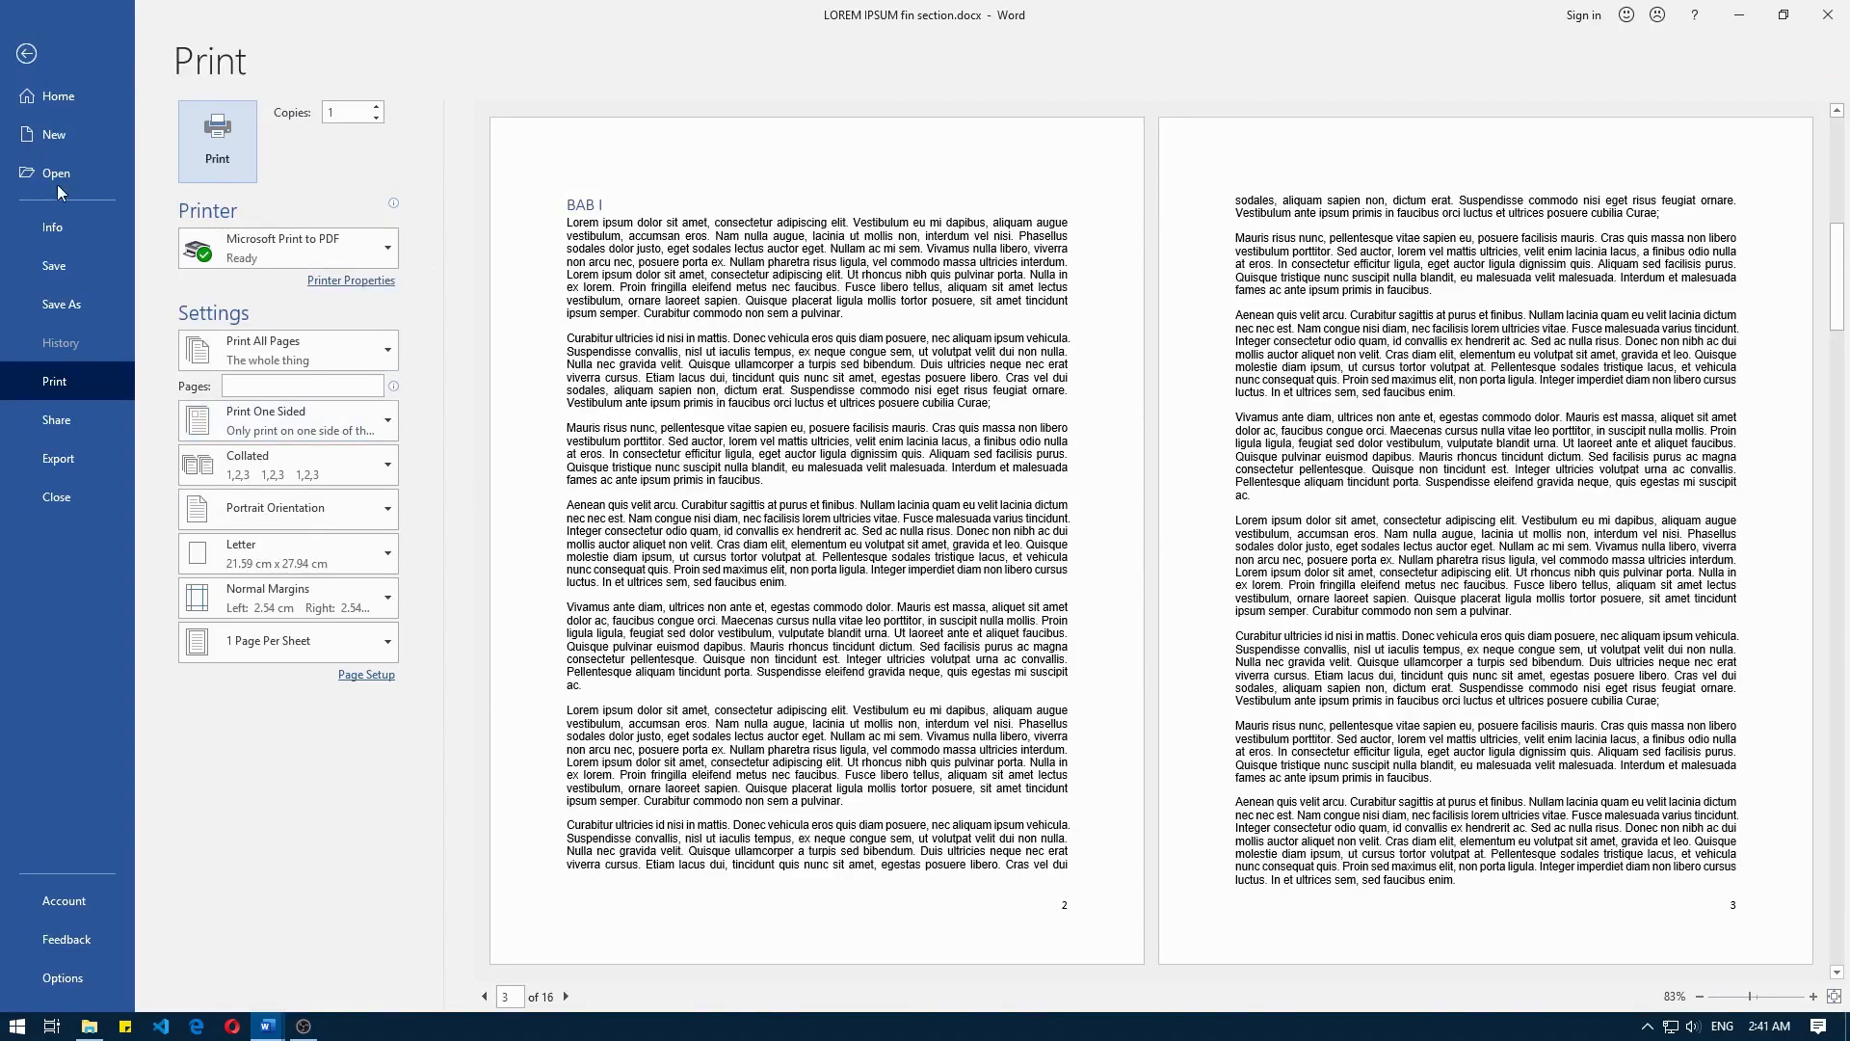
left_click(25, 55)
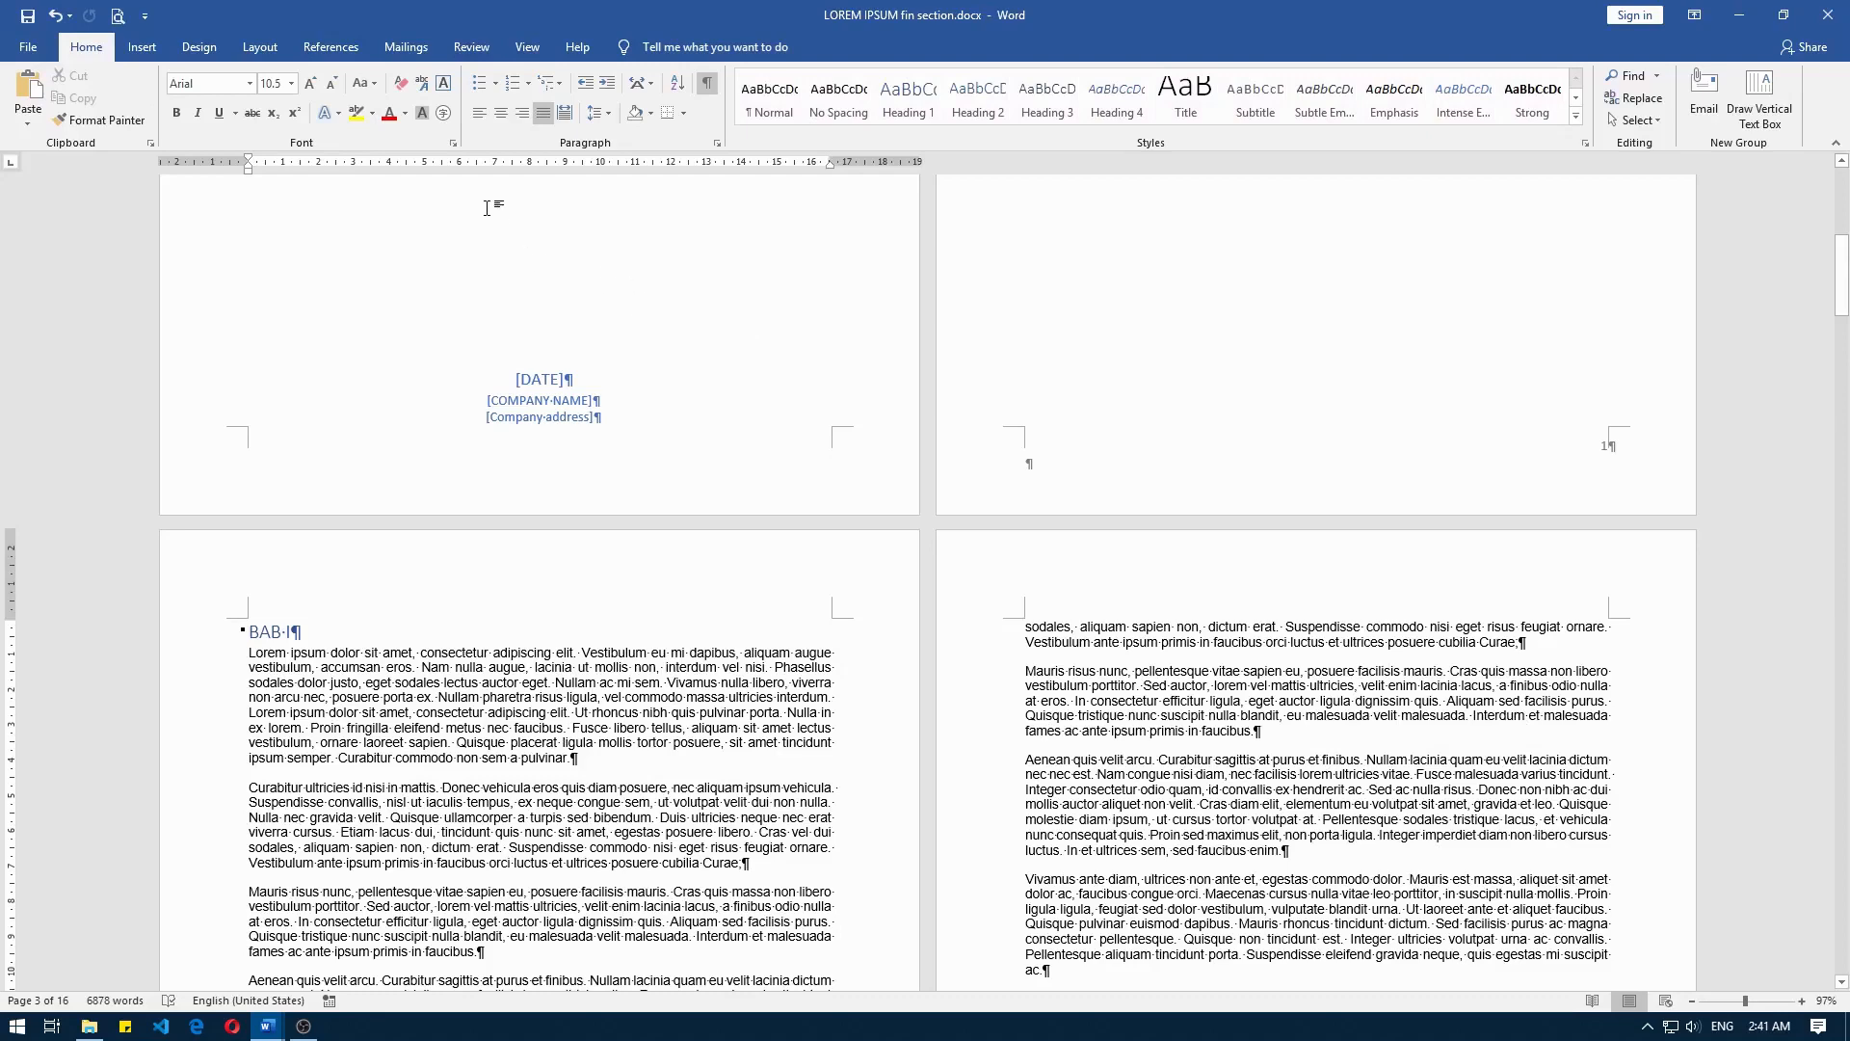
Step: Open the cover page's footer for editing and examine which pages belong to sections 1, 2 and 3
double_click(519, 457)
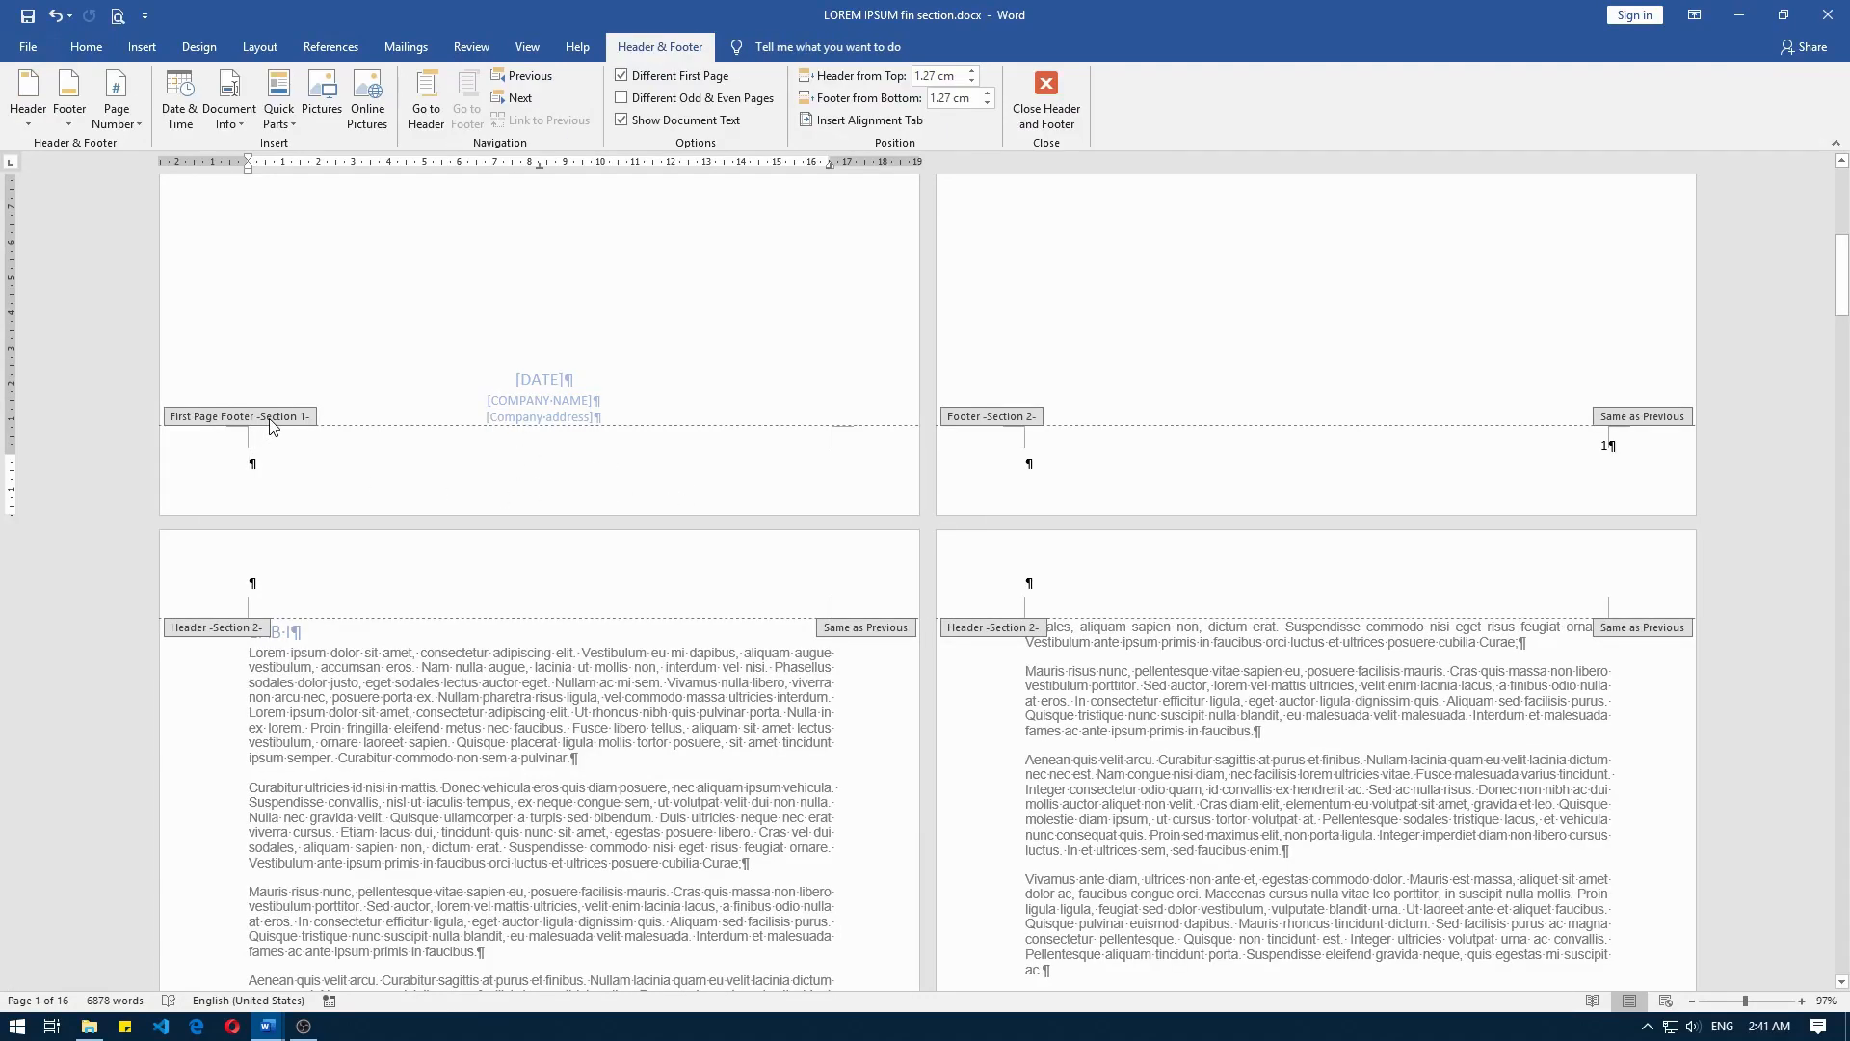
scroll(425, 429, "down", 10)
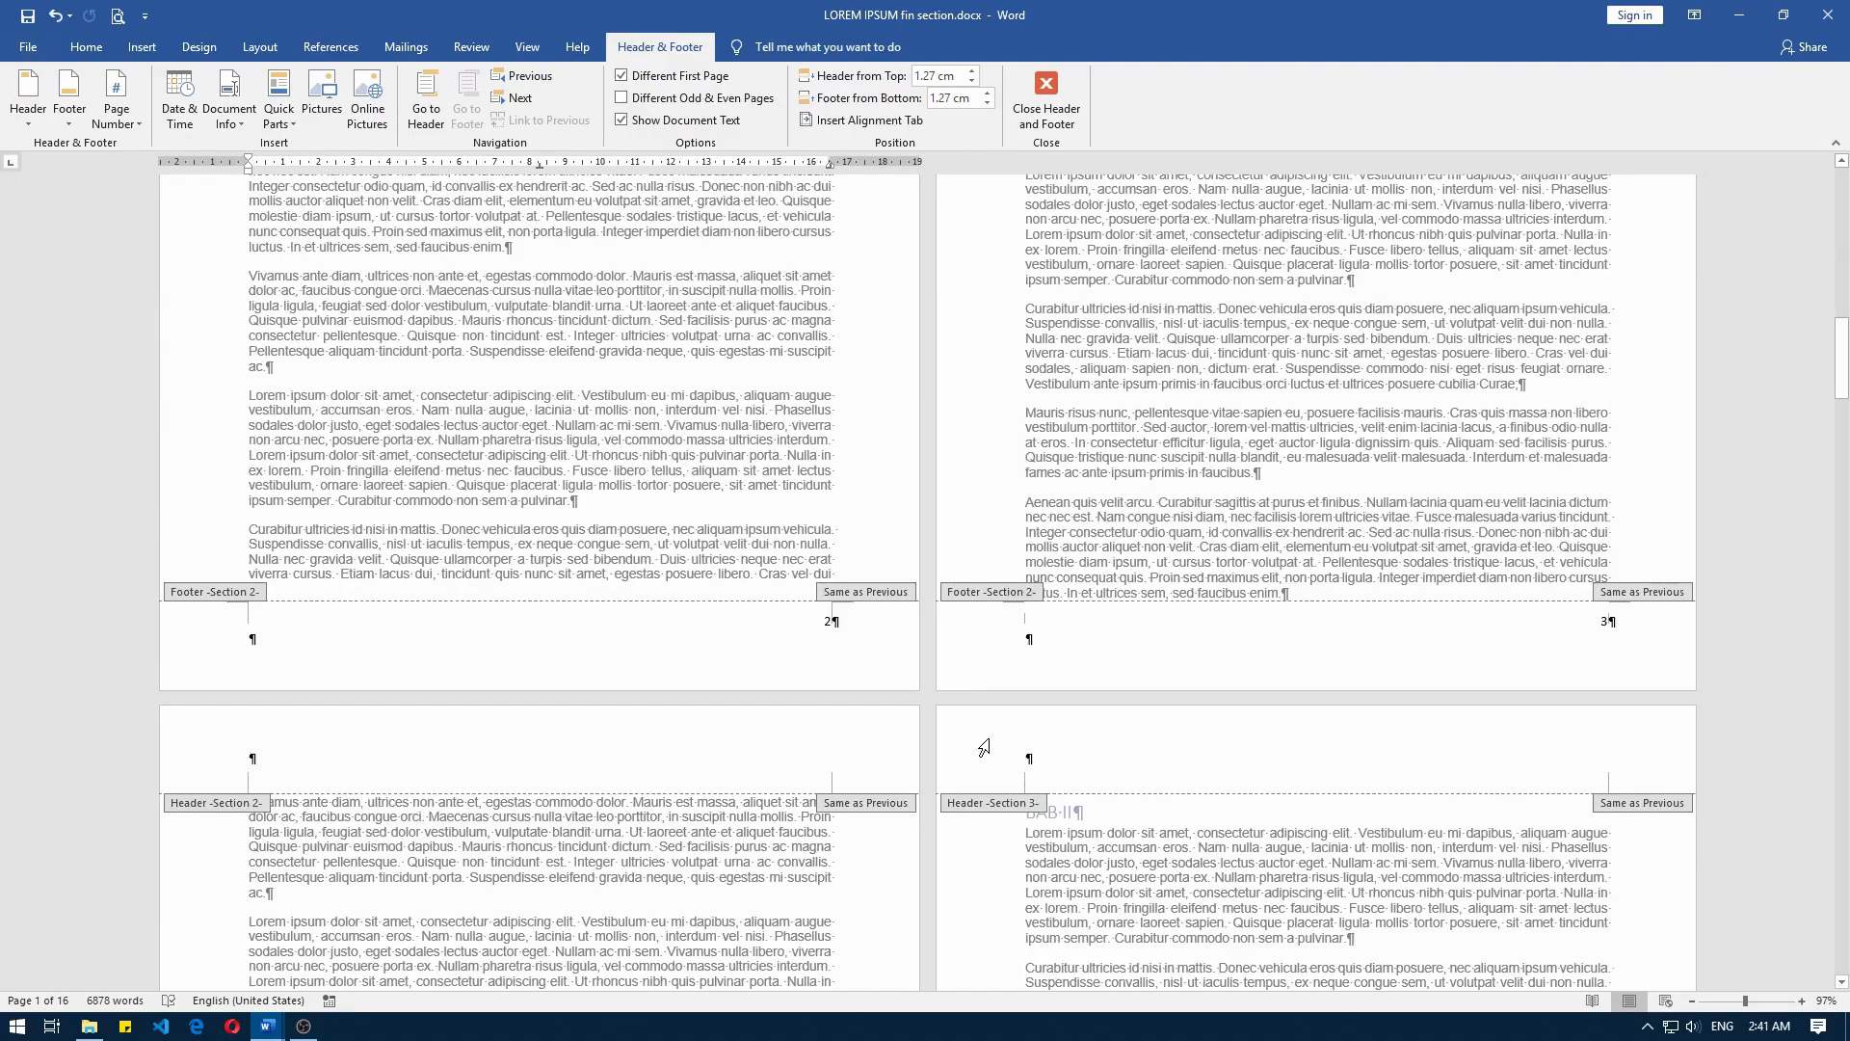
scroll(982, 747, "down", 3)
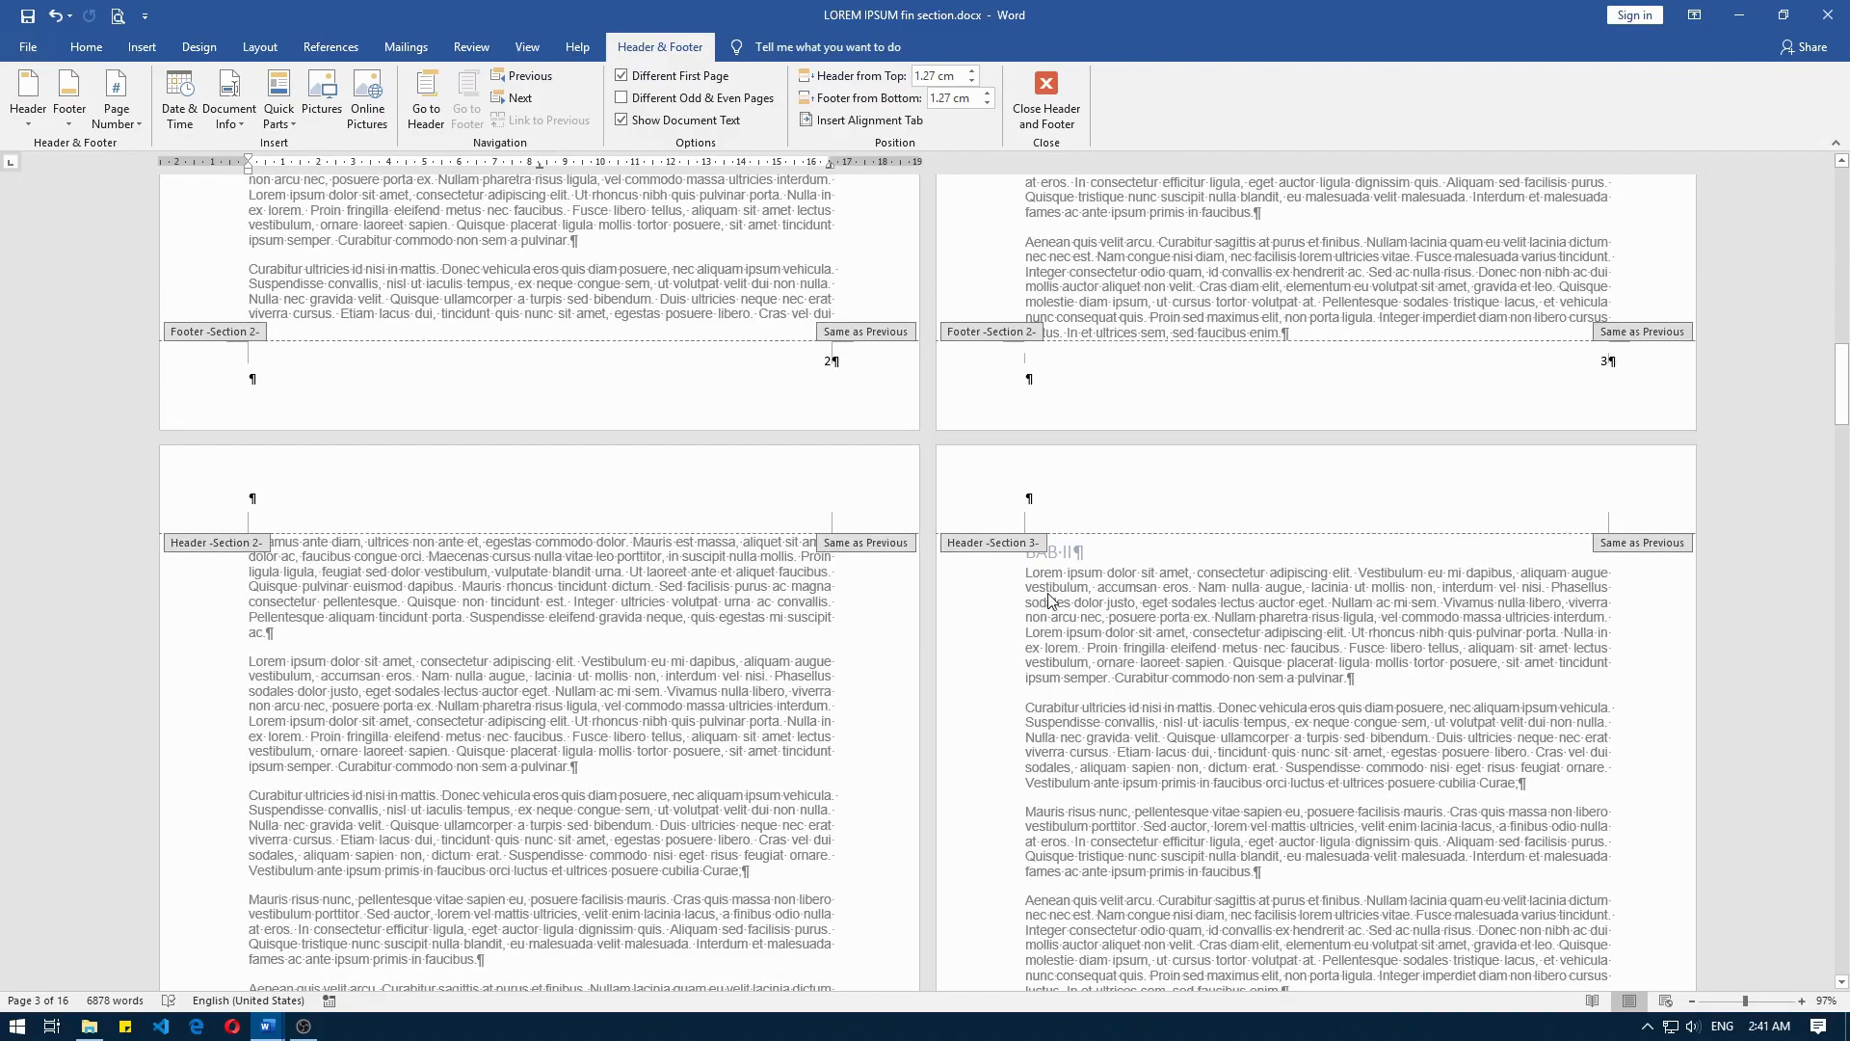
scroll(1050, 600, "down", 3)
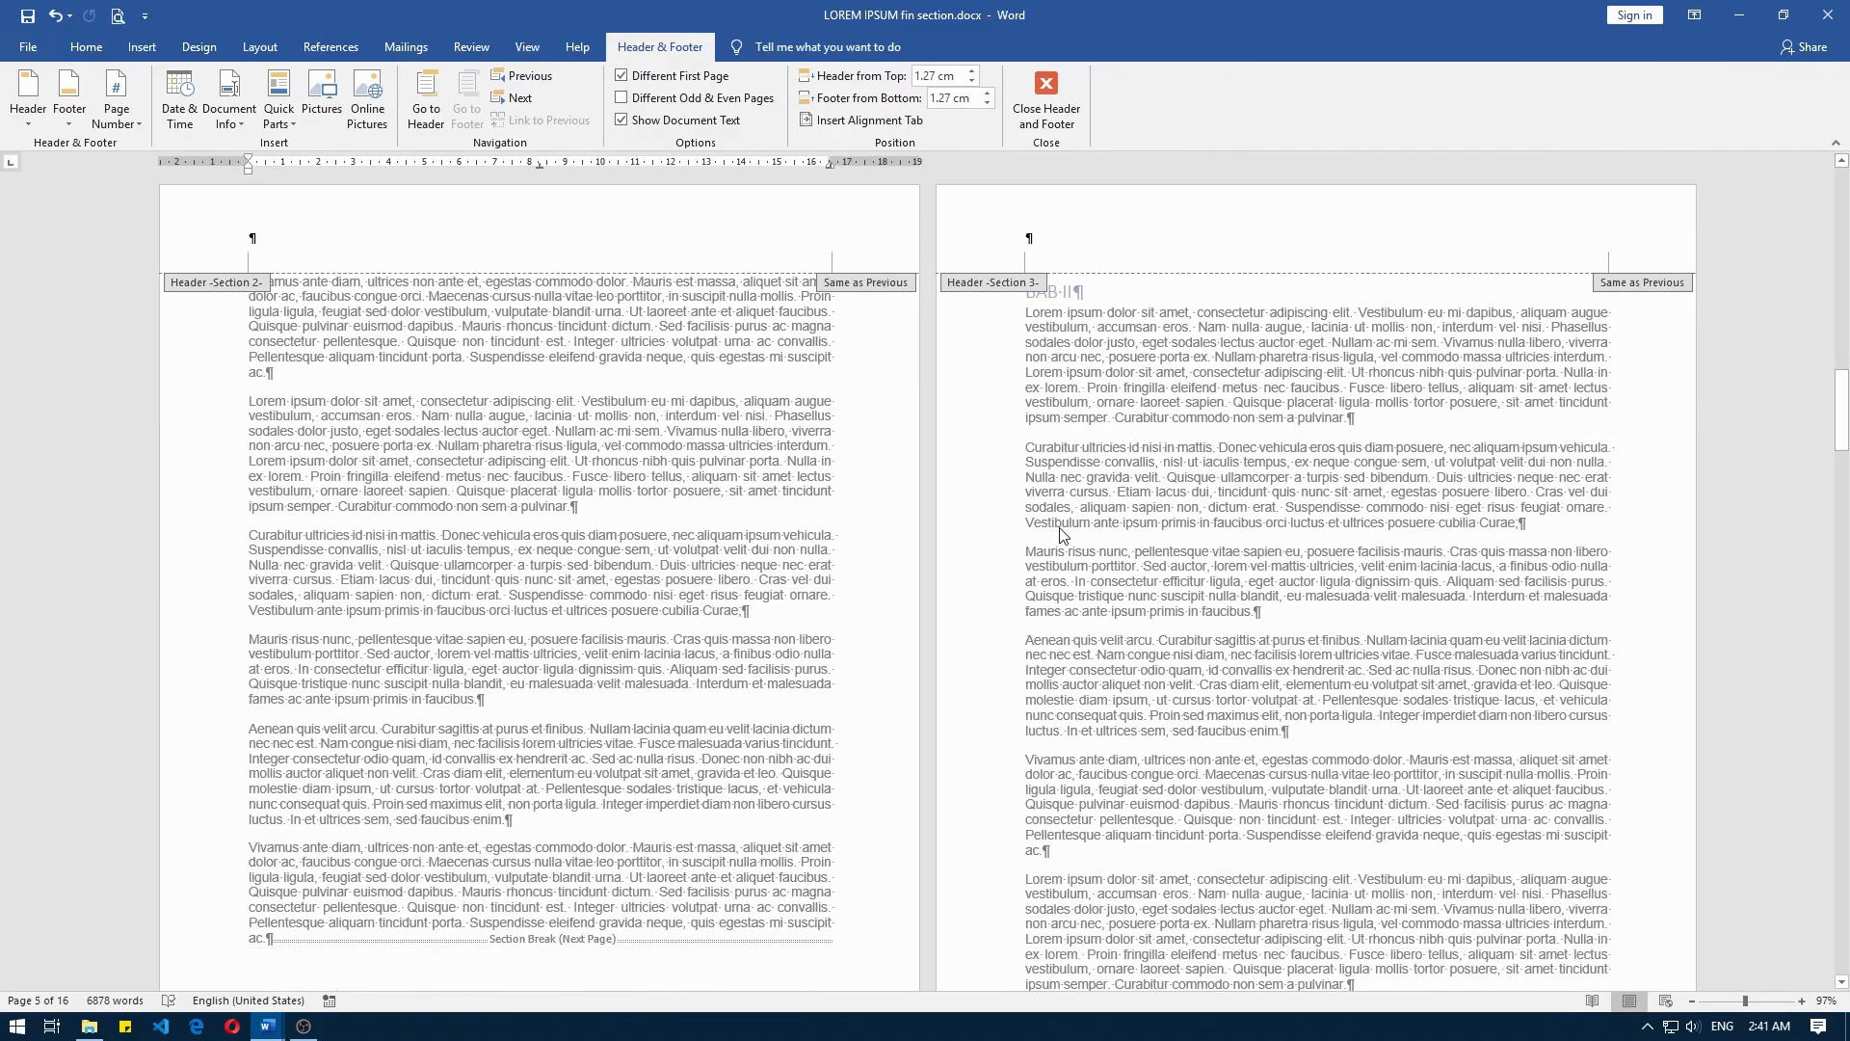
scroll(1061, 535, "up", 6)
scroll(1162, 617, "down", 6)
scroll(1161, 617, "up", 10)
scroll(1517, 780, "down", 10)
scroll(1128, 646, "up", 6)
scroll(1012, 589, "up", 12)
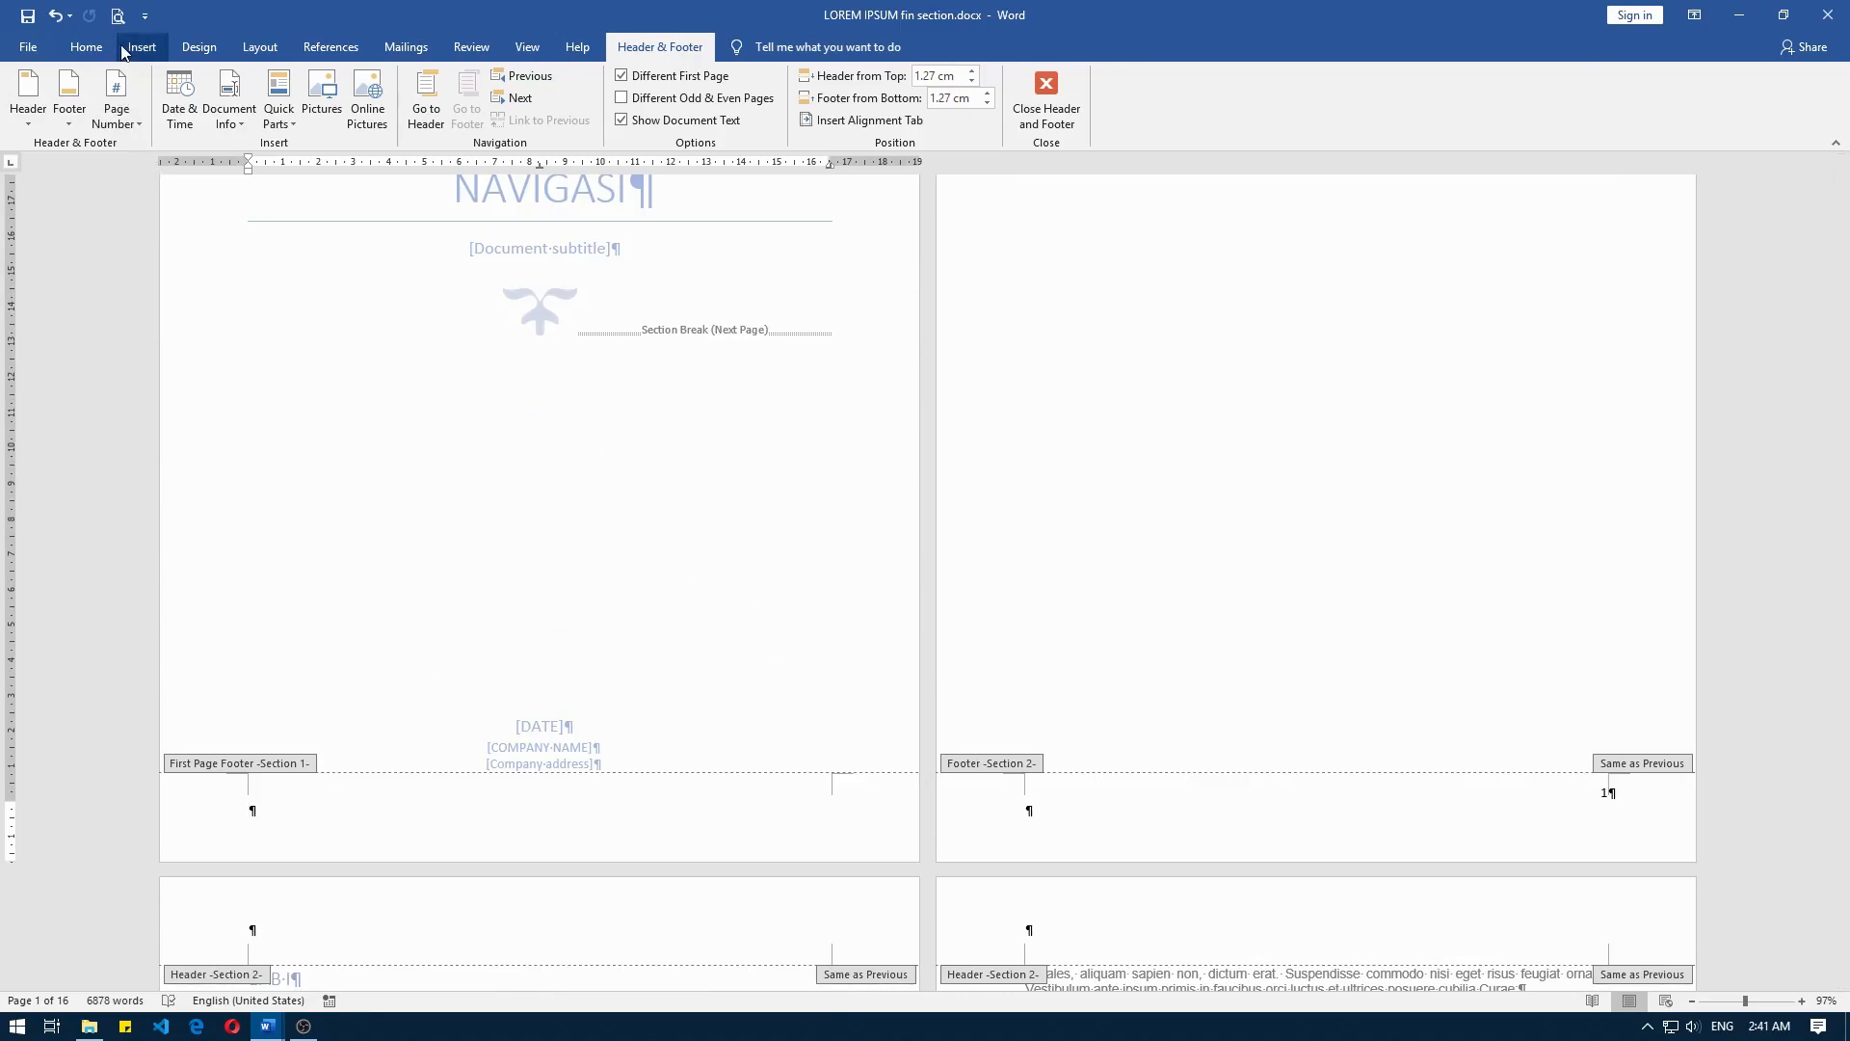
Step: Print sections 1 and 3 using the page range s1,s3 to a PDF file named ss
left_click(118, 15)
left_click(324, 388)
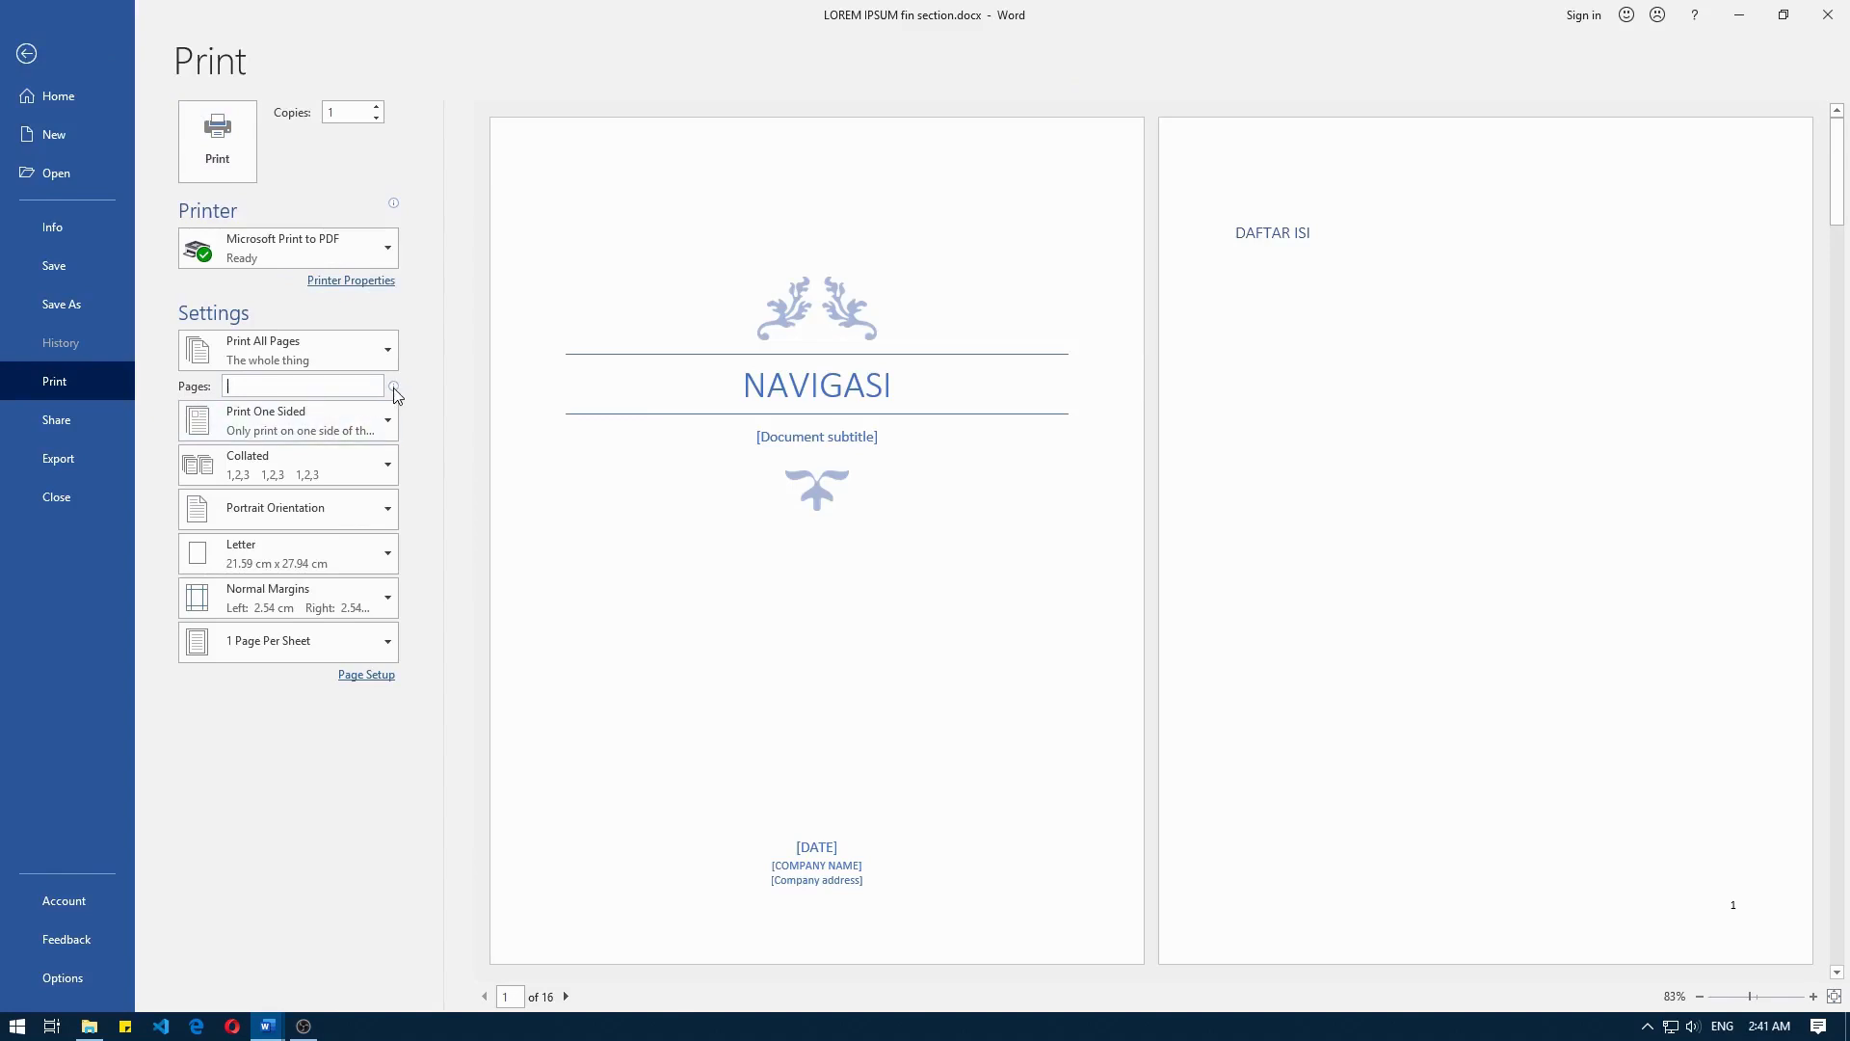
mouse_move(394, 388)
type("s1")
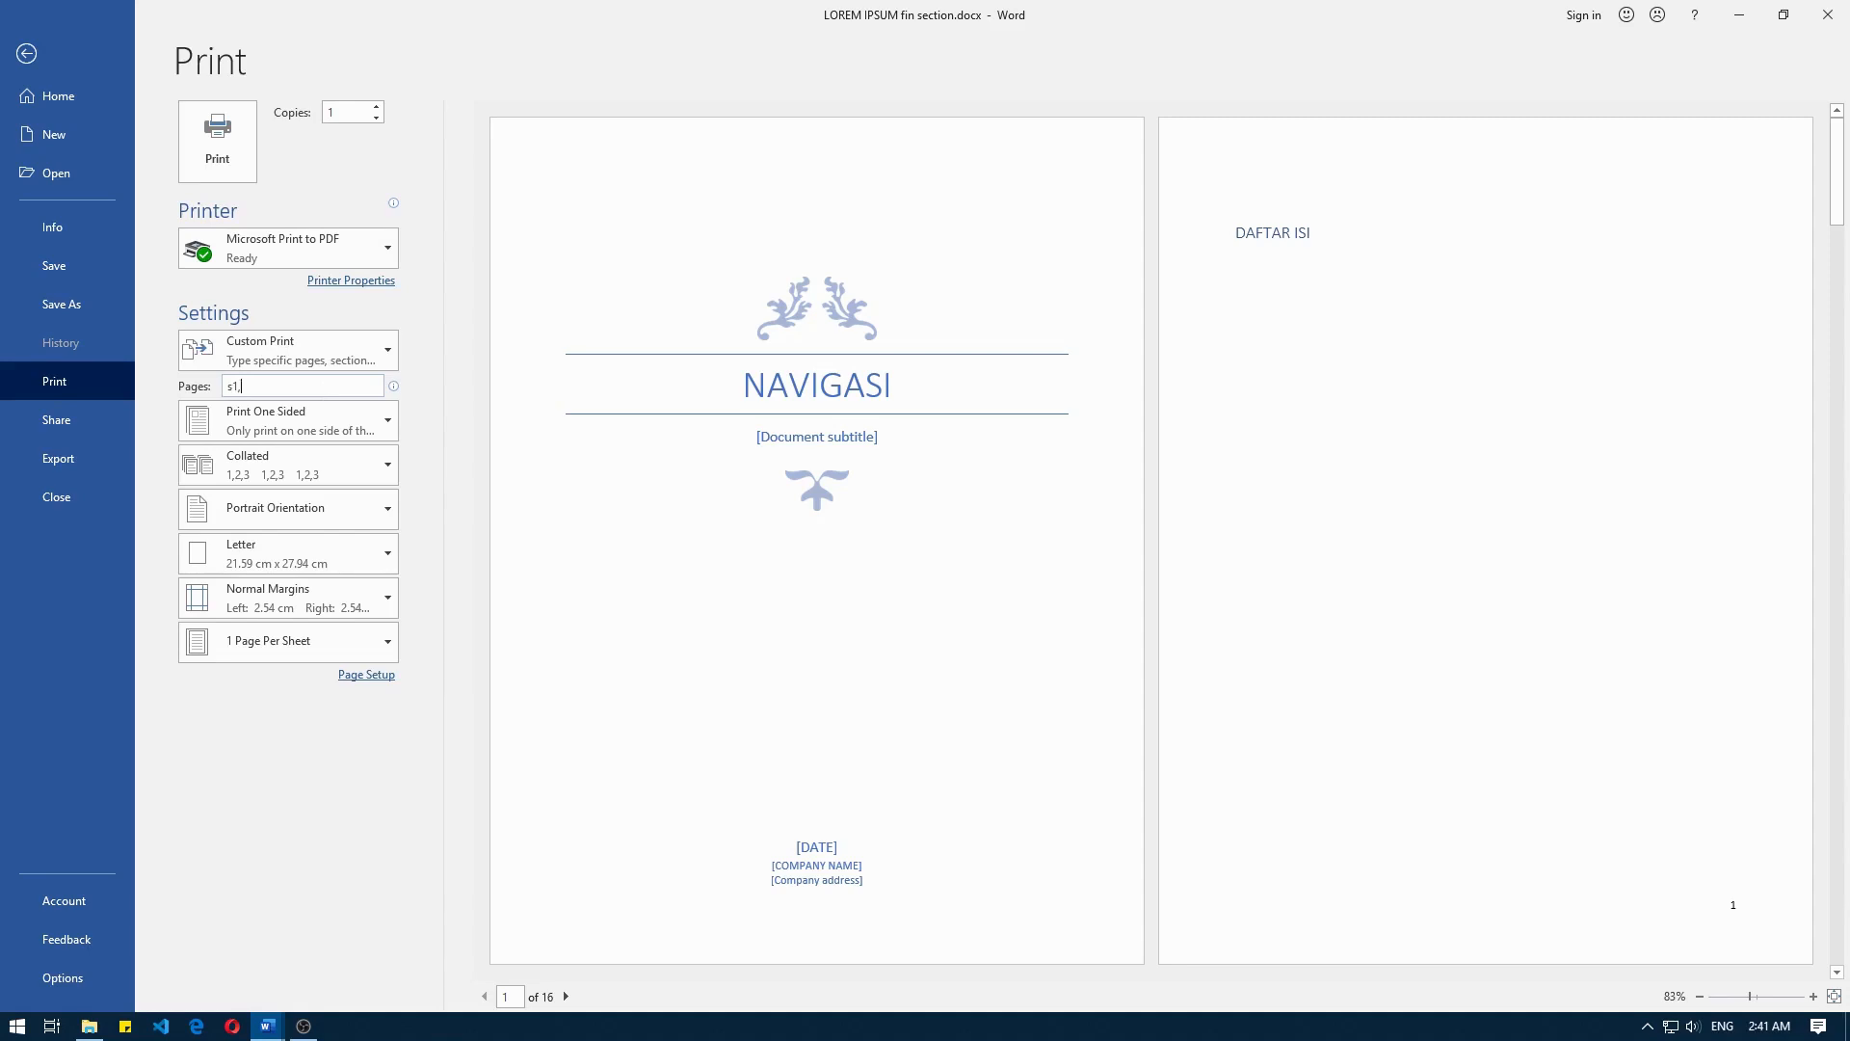
type(",s3")
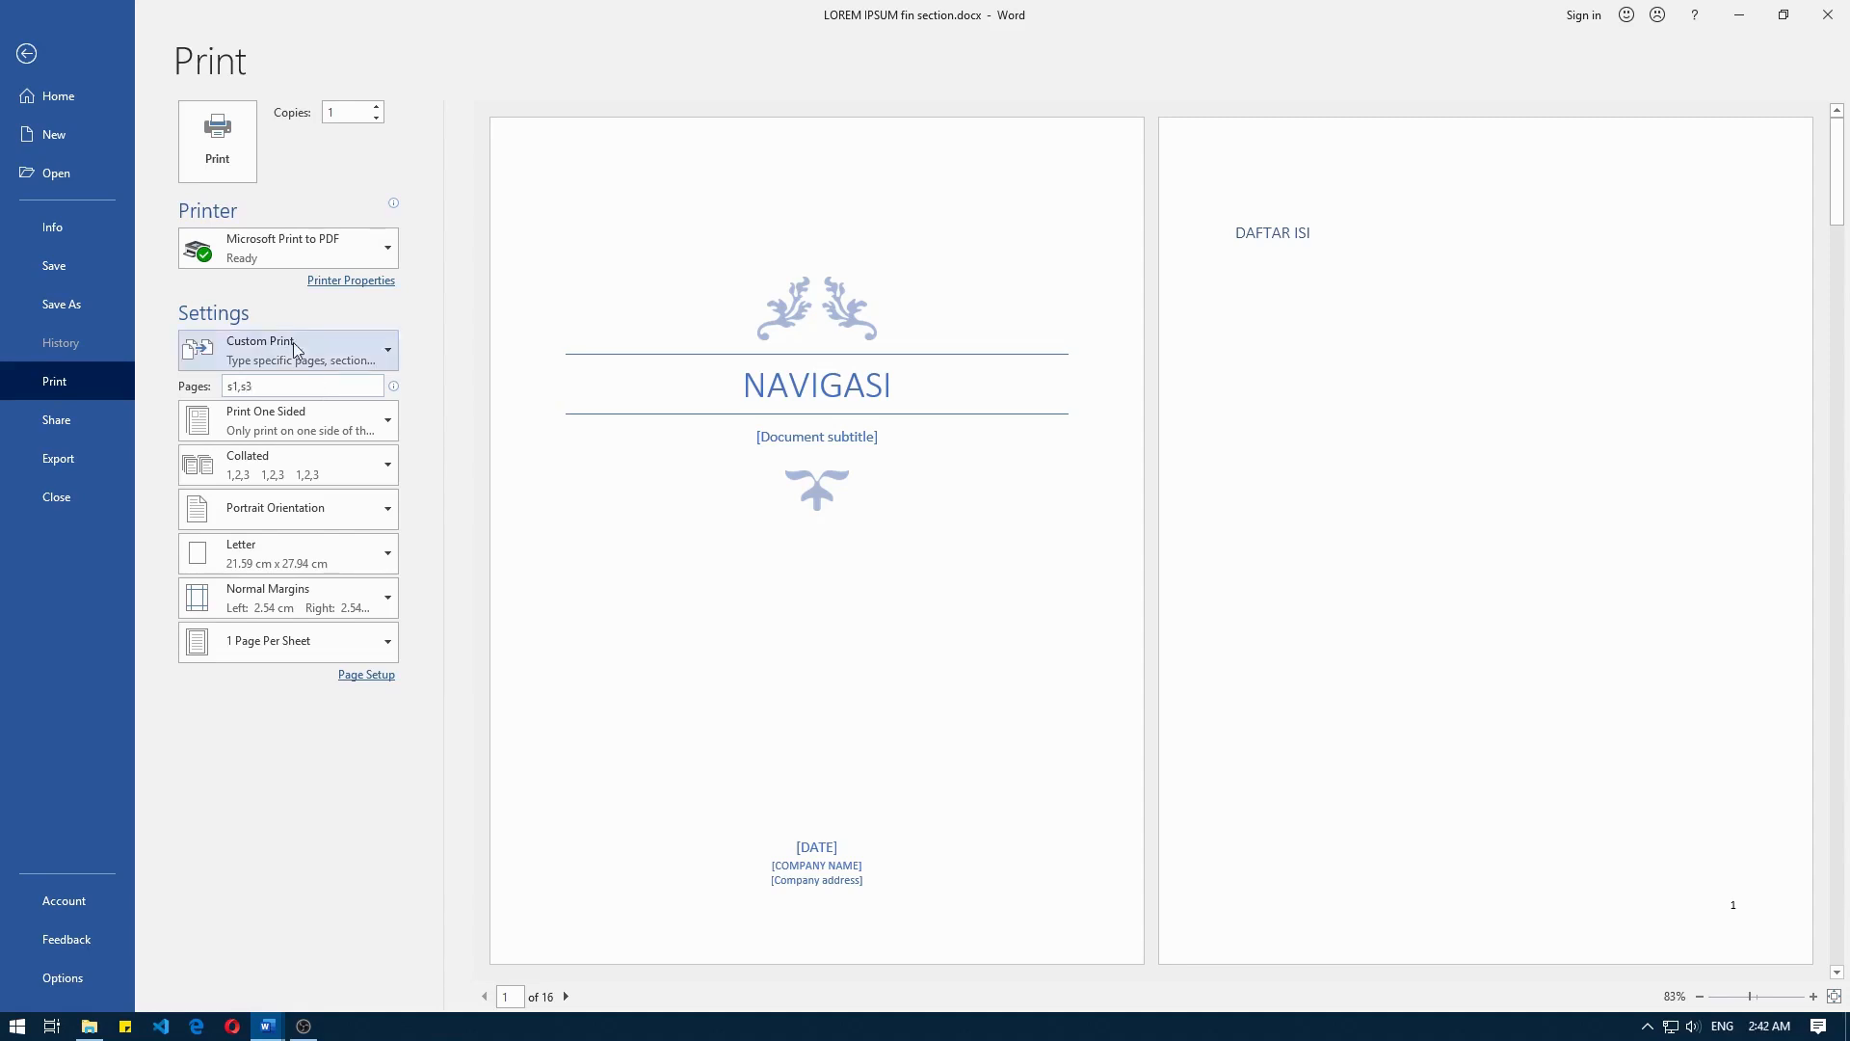
left_click(222, 148)
type("a")
left_click(748, 488)
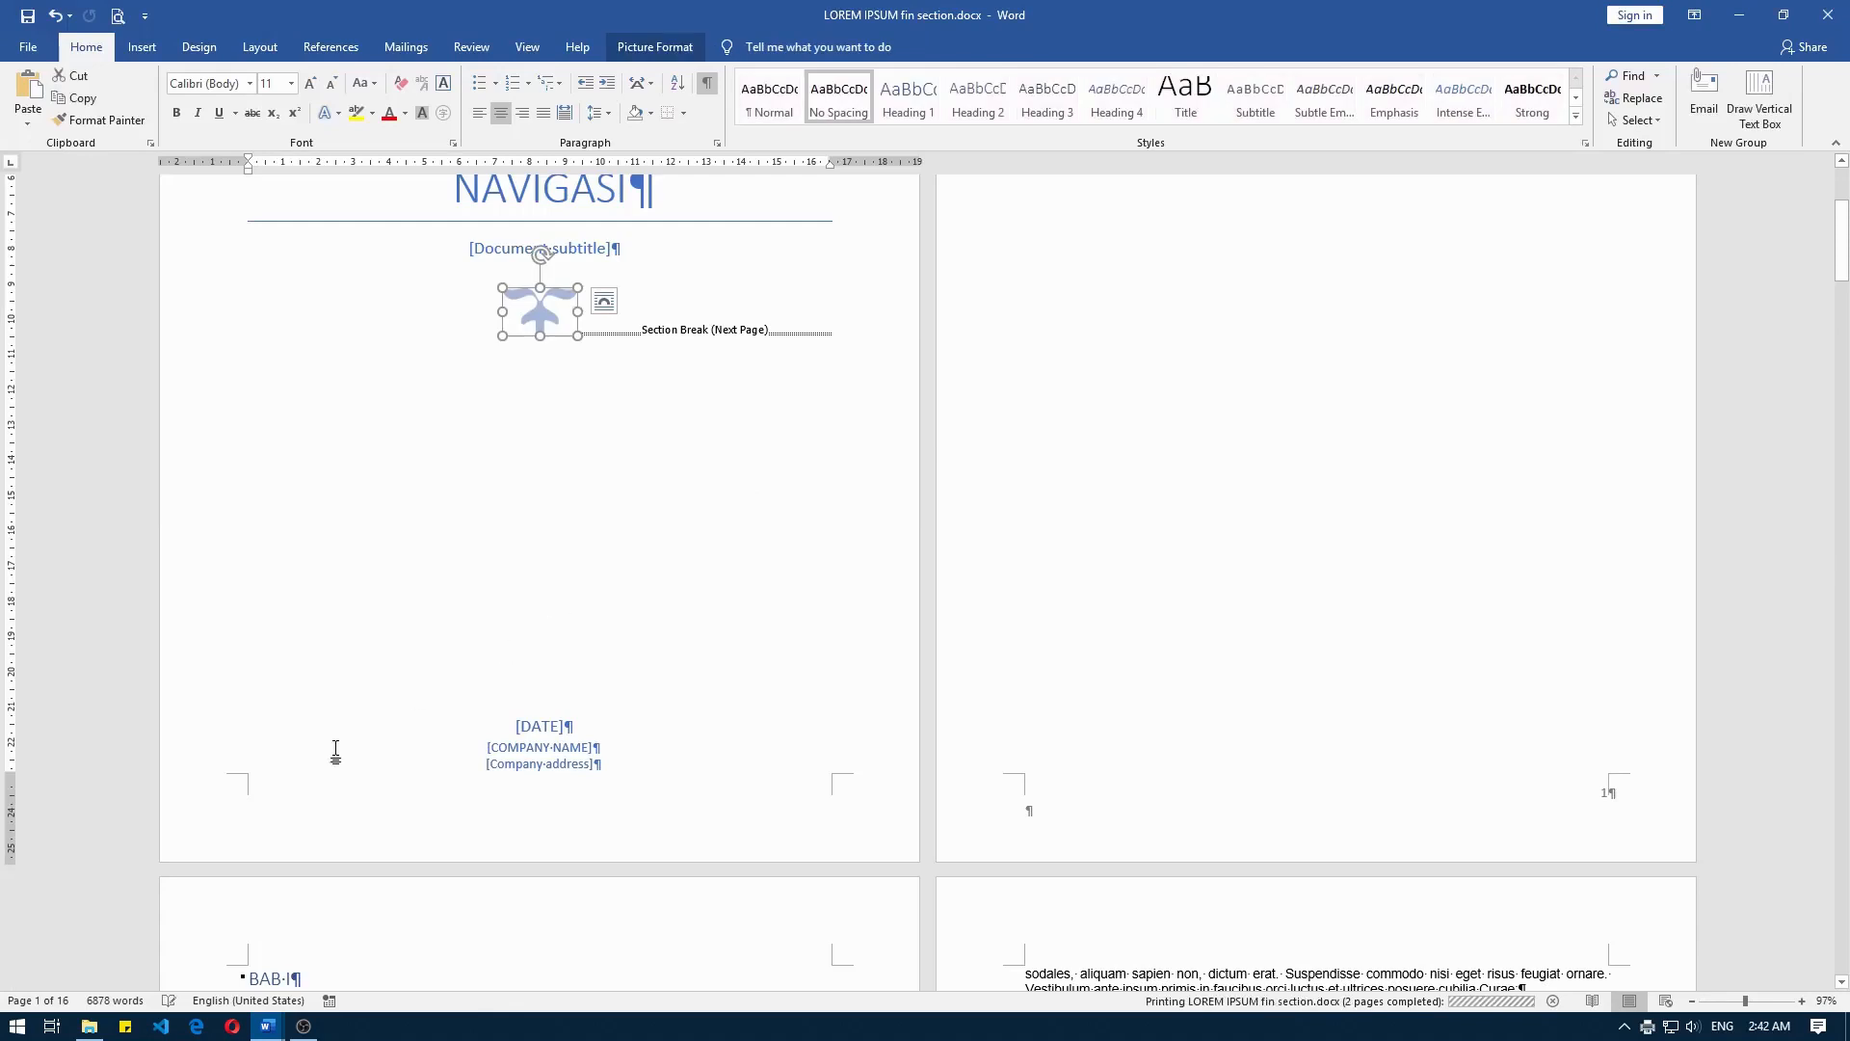
Step: Open ss.pdf from the Doc folder and check which pages were printed after the cover page
left_click(89, 1025)
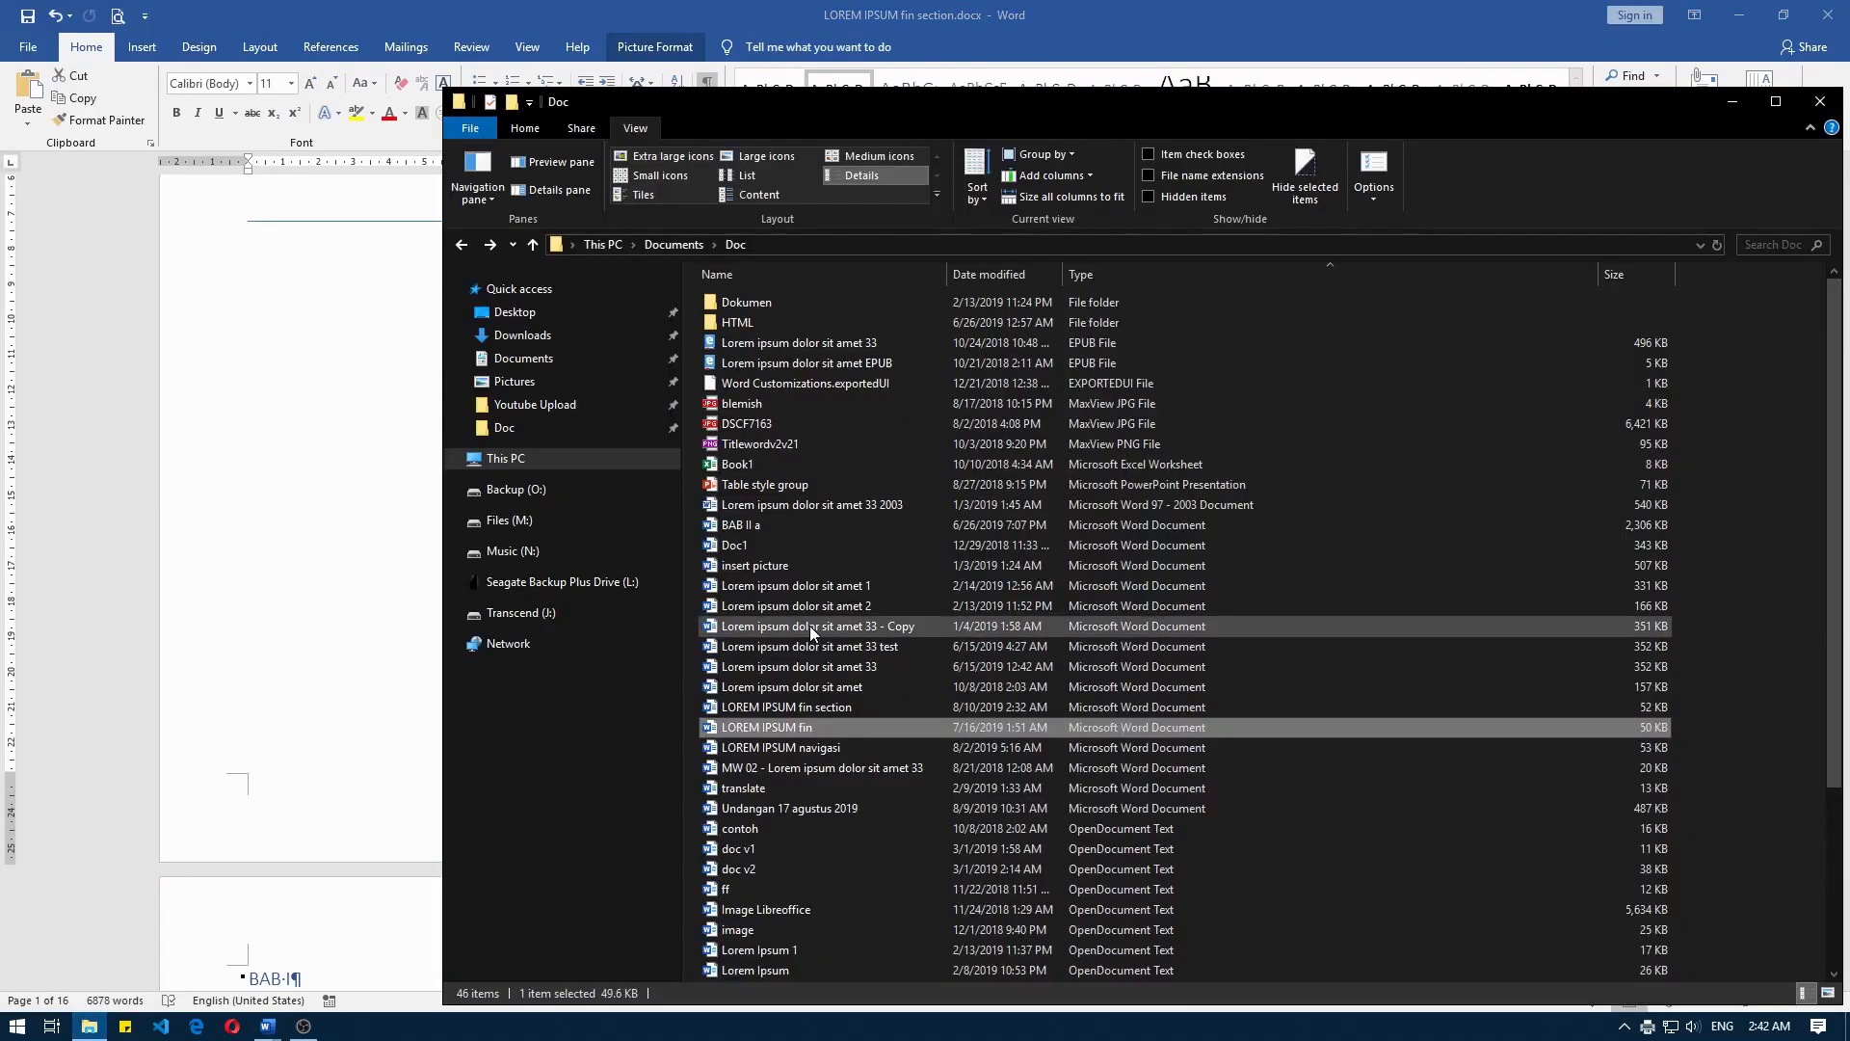
scroll(815, 674, "down", 4)
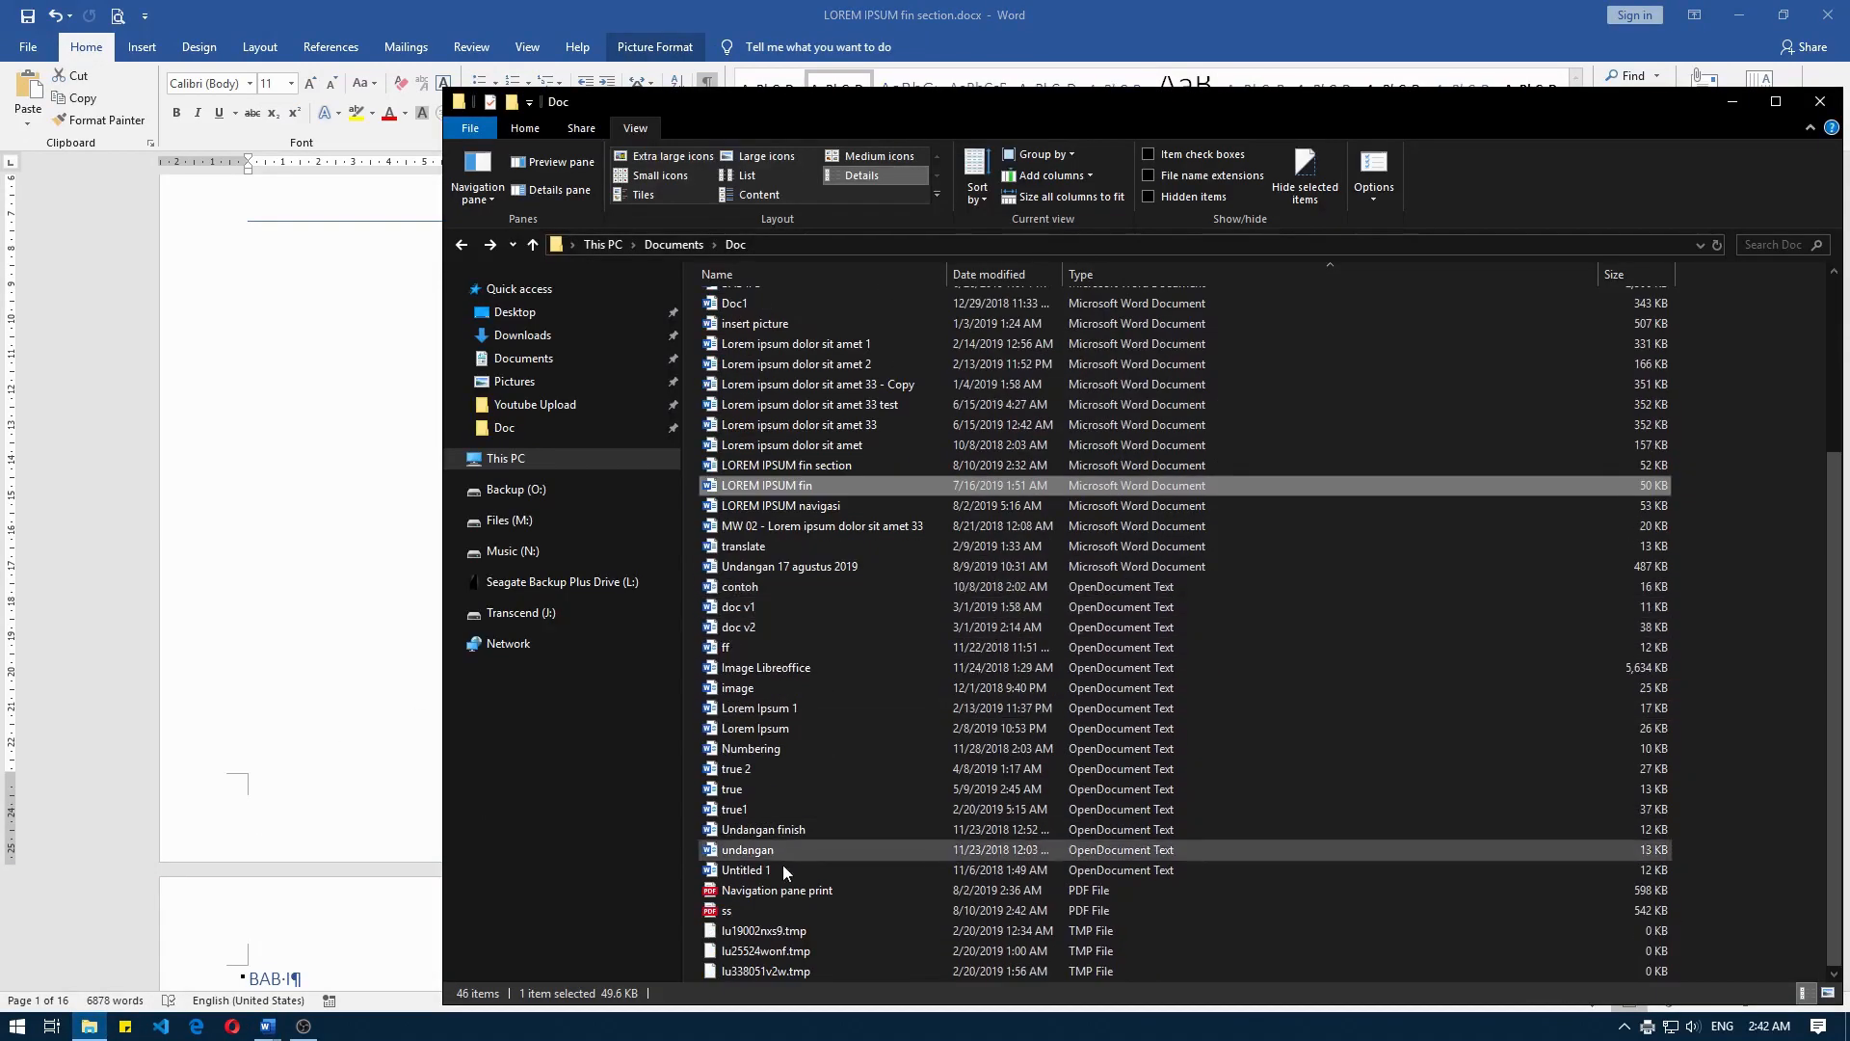
double_click(761, 909)
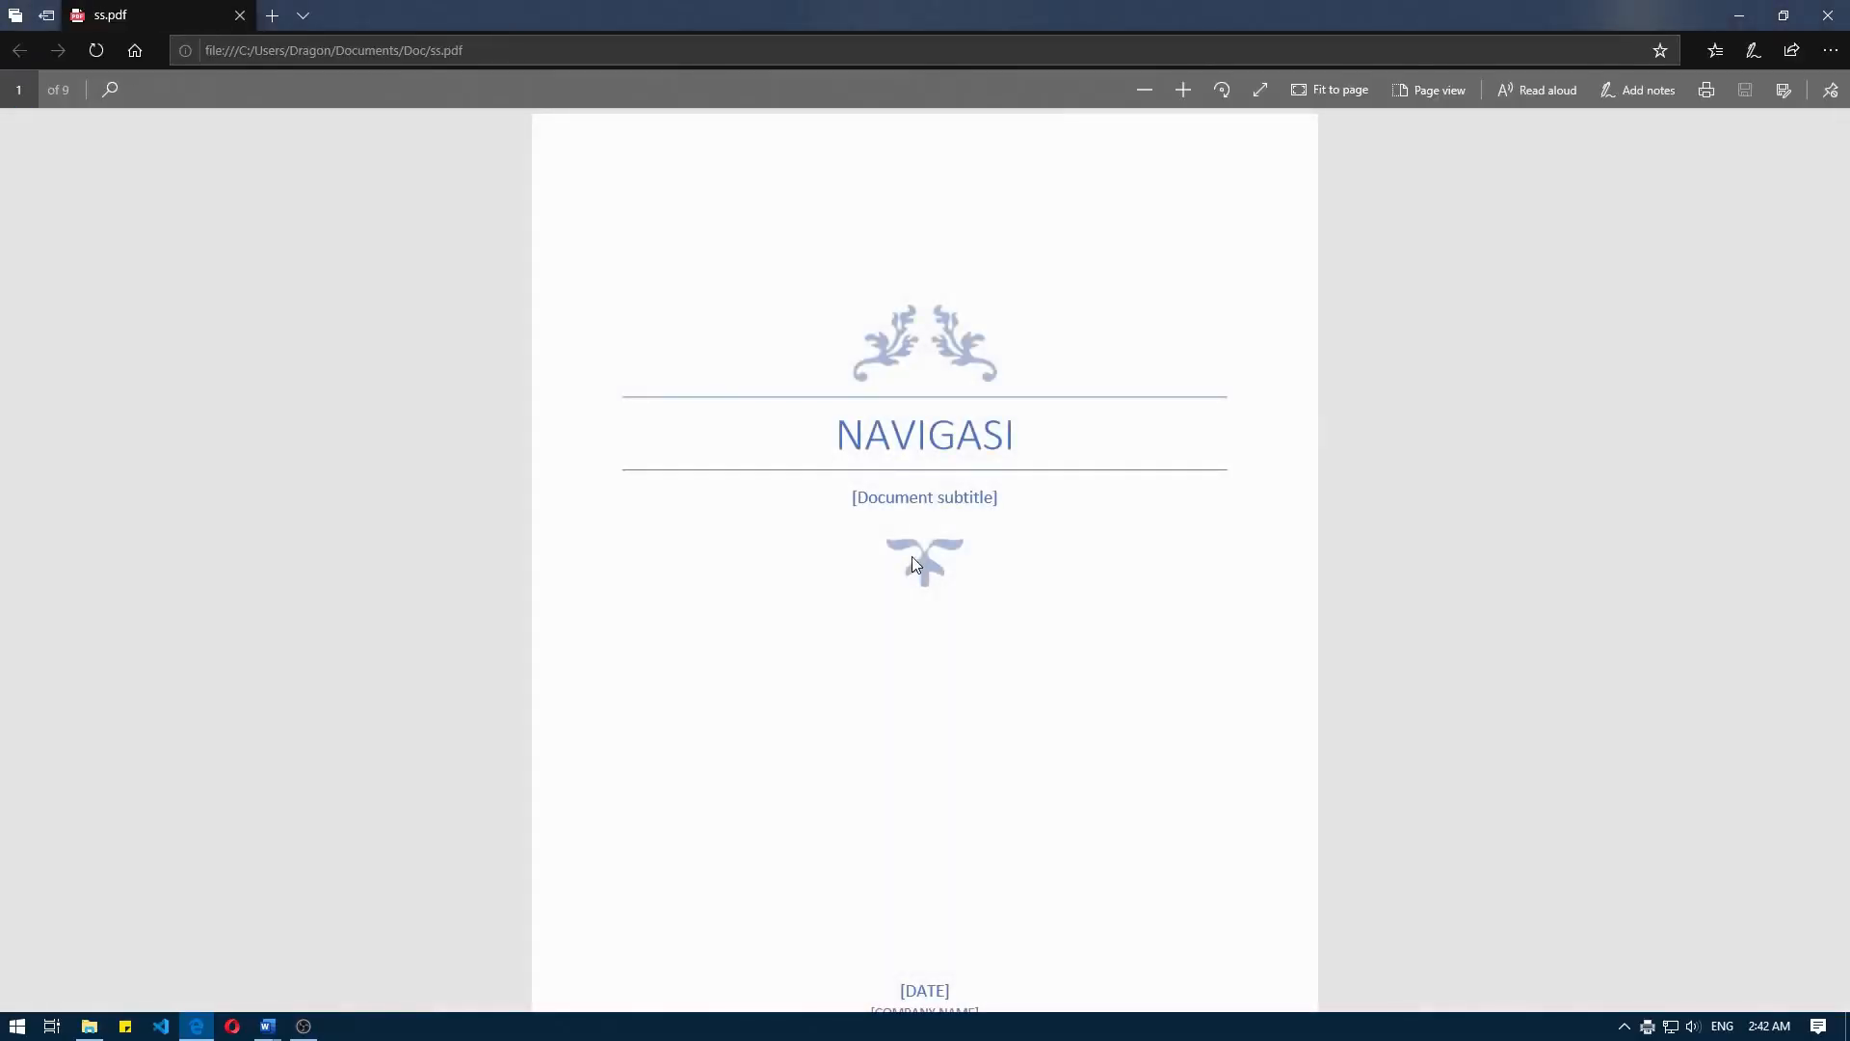
scroll(964, 395, "down", 5)
scroll(913, 414, "up", 4)
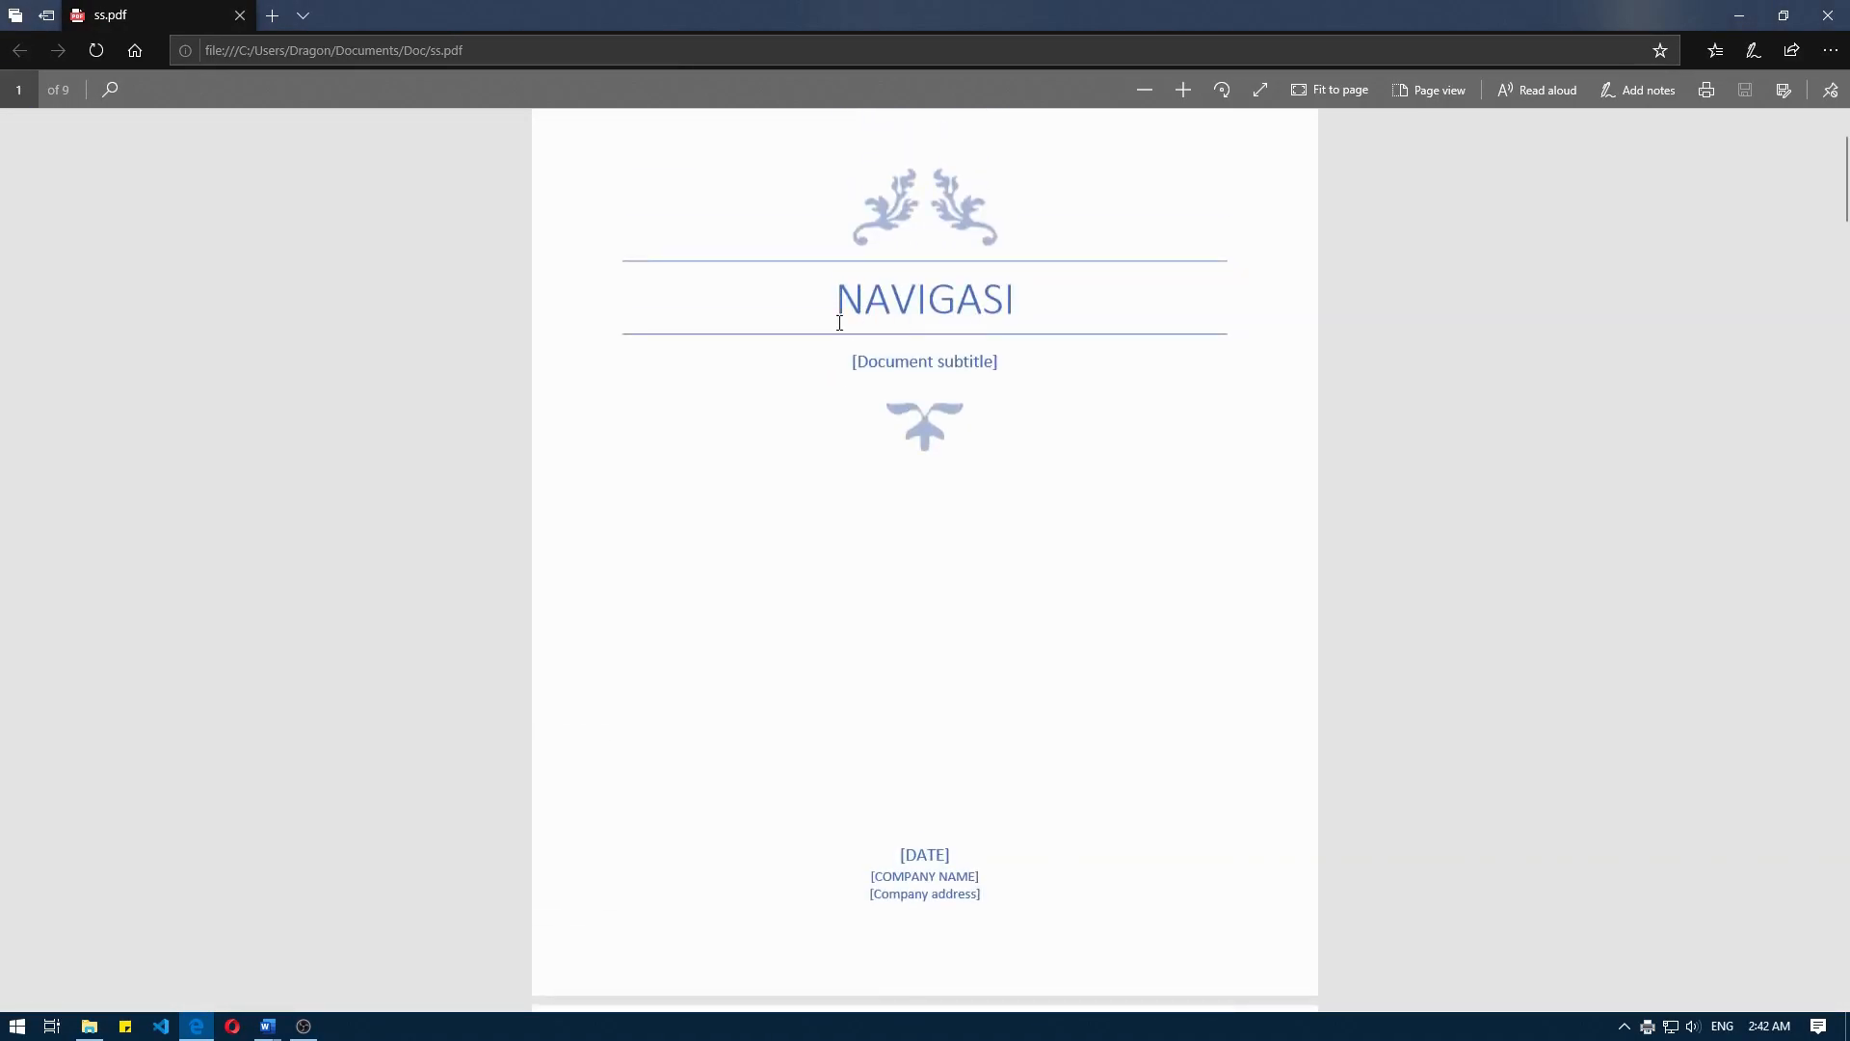
scroll(915, 347, "down", 4)
scroll(827, 602, "down", 3)
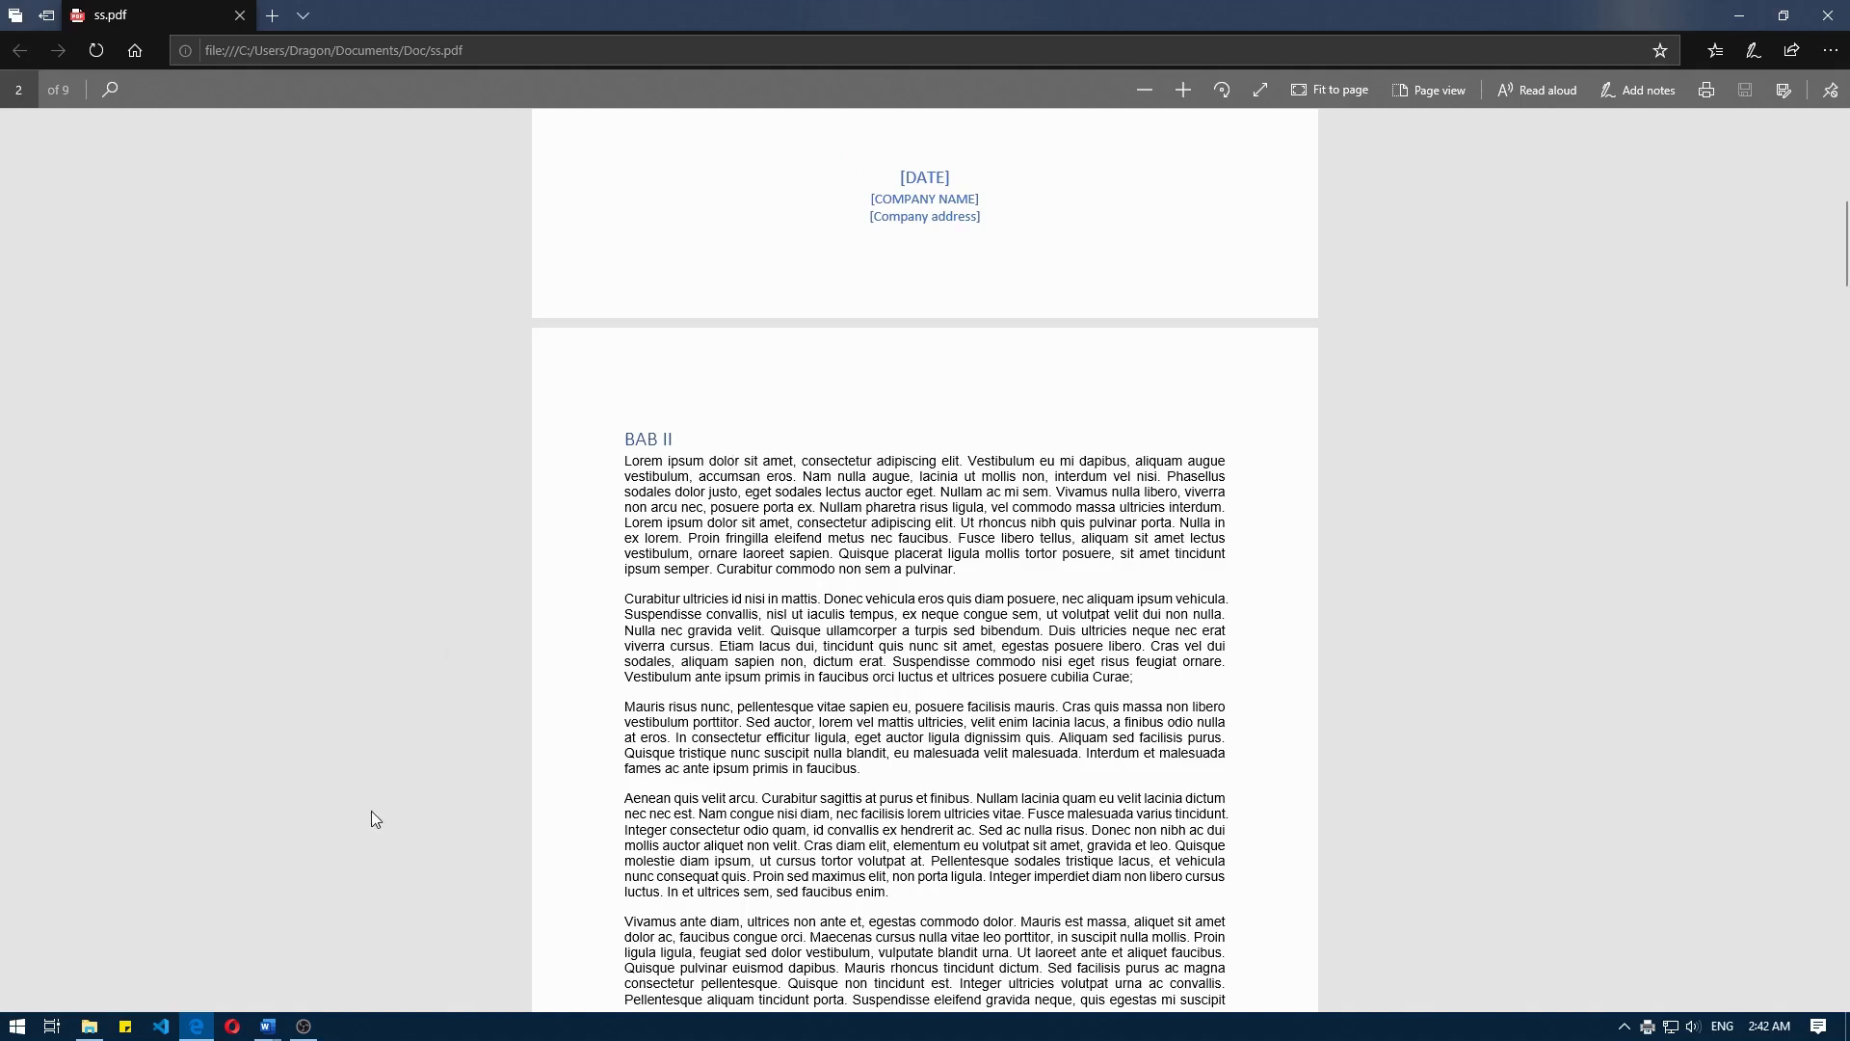
Step: Switch back to LOREM IPSUM fin section.docx and open the footer on the first BAB I page to check its section
mouse_move(278, 1033)
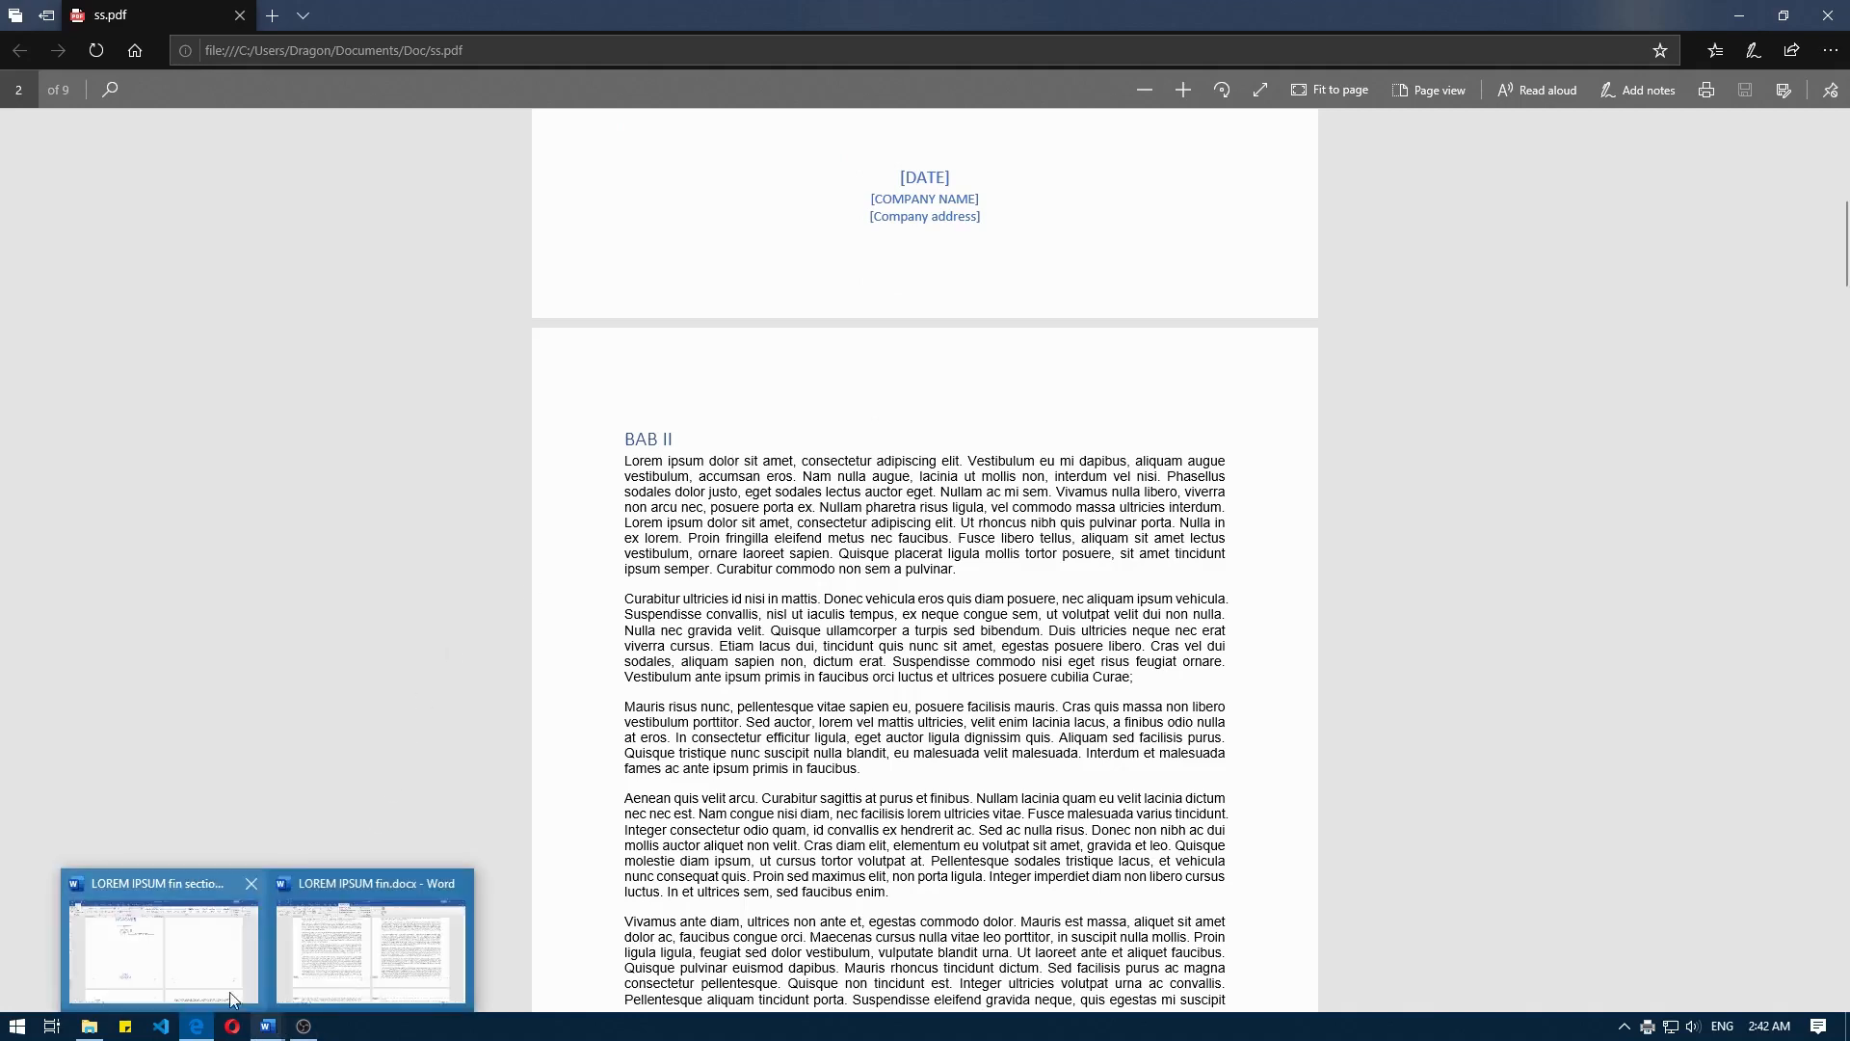
left_click(159, 959)
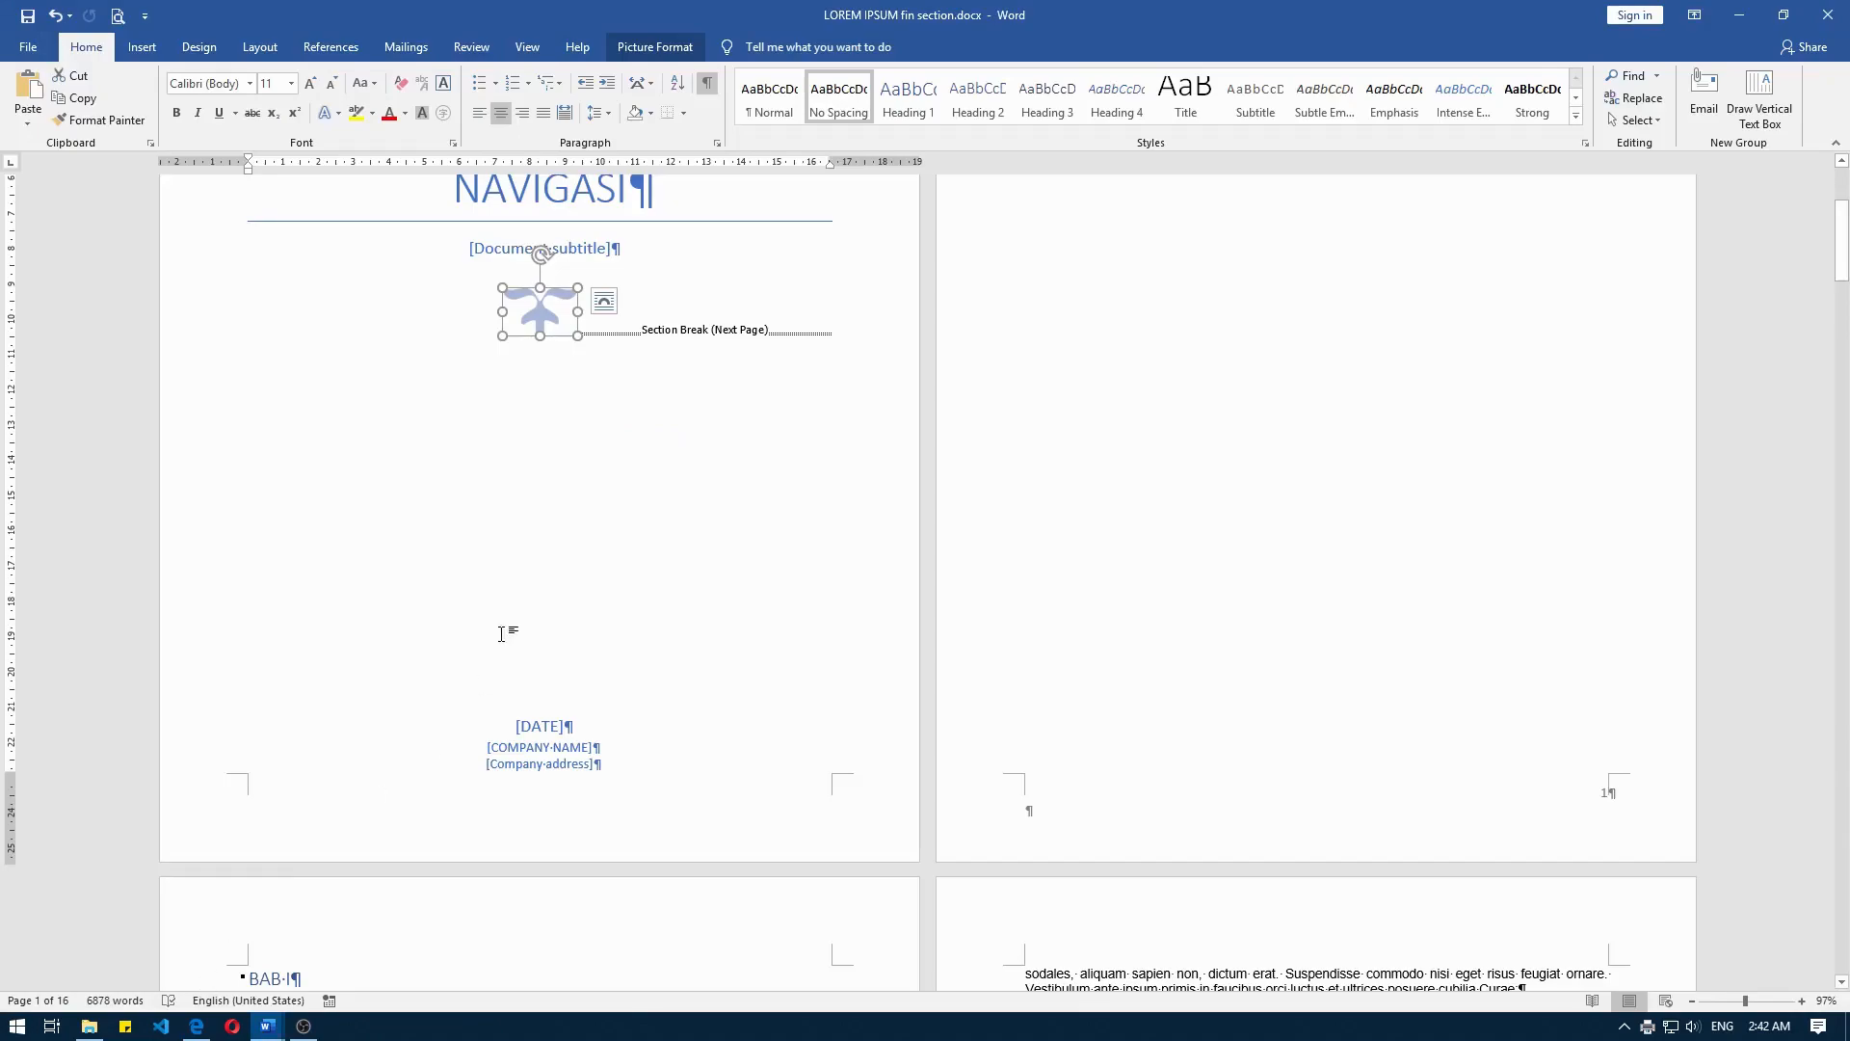
scroll(502, 633, "down", 5)
scroll(888, 693, "down", 2)
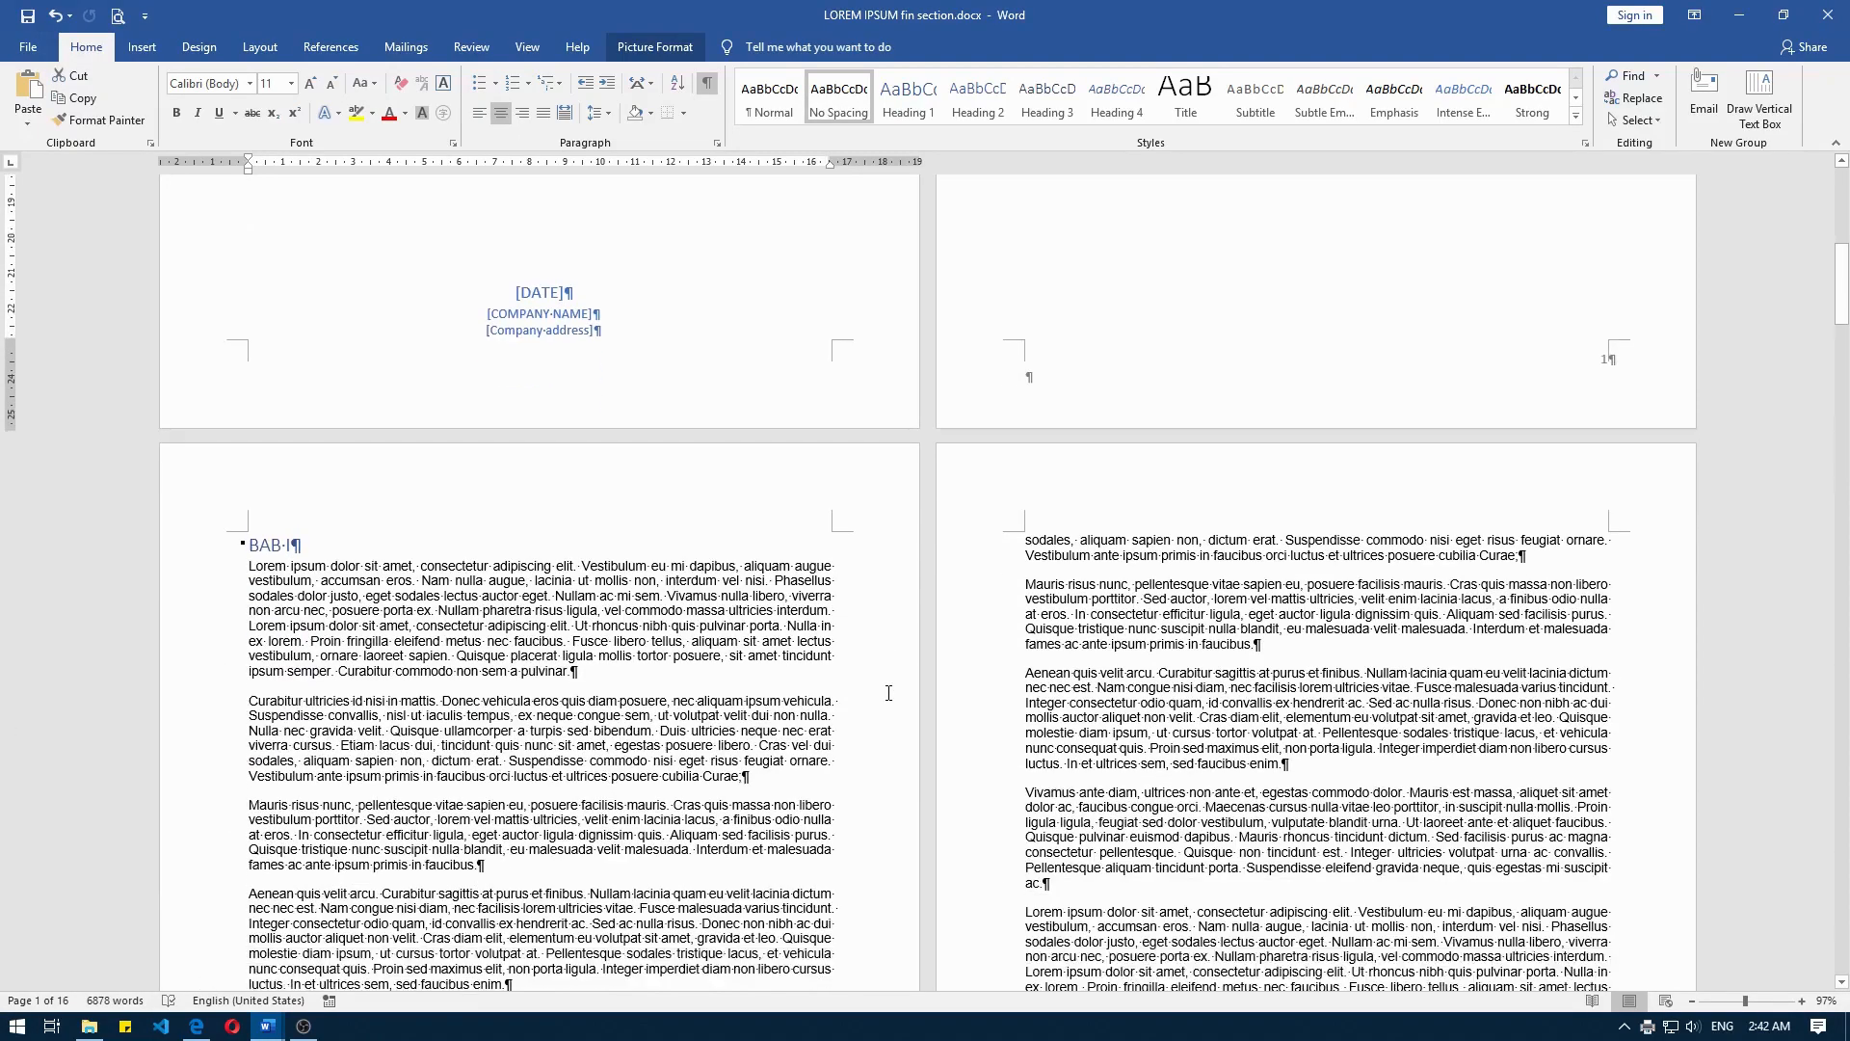
scroll(853, 691, "down", 6)
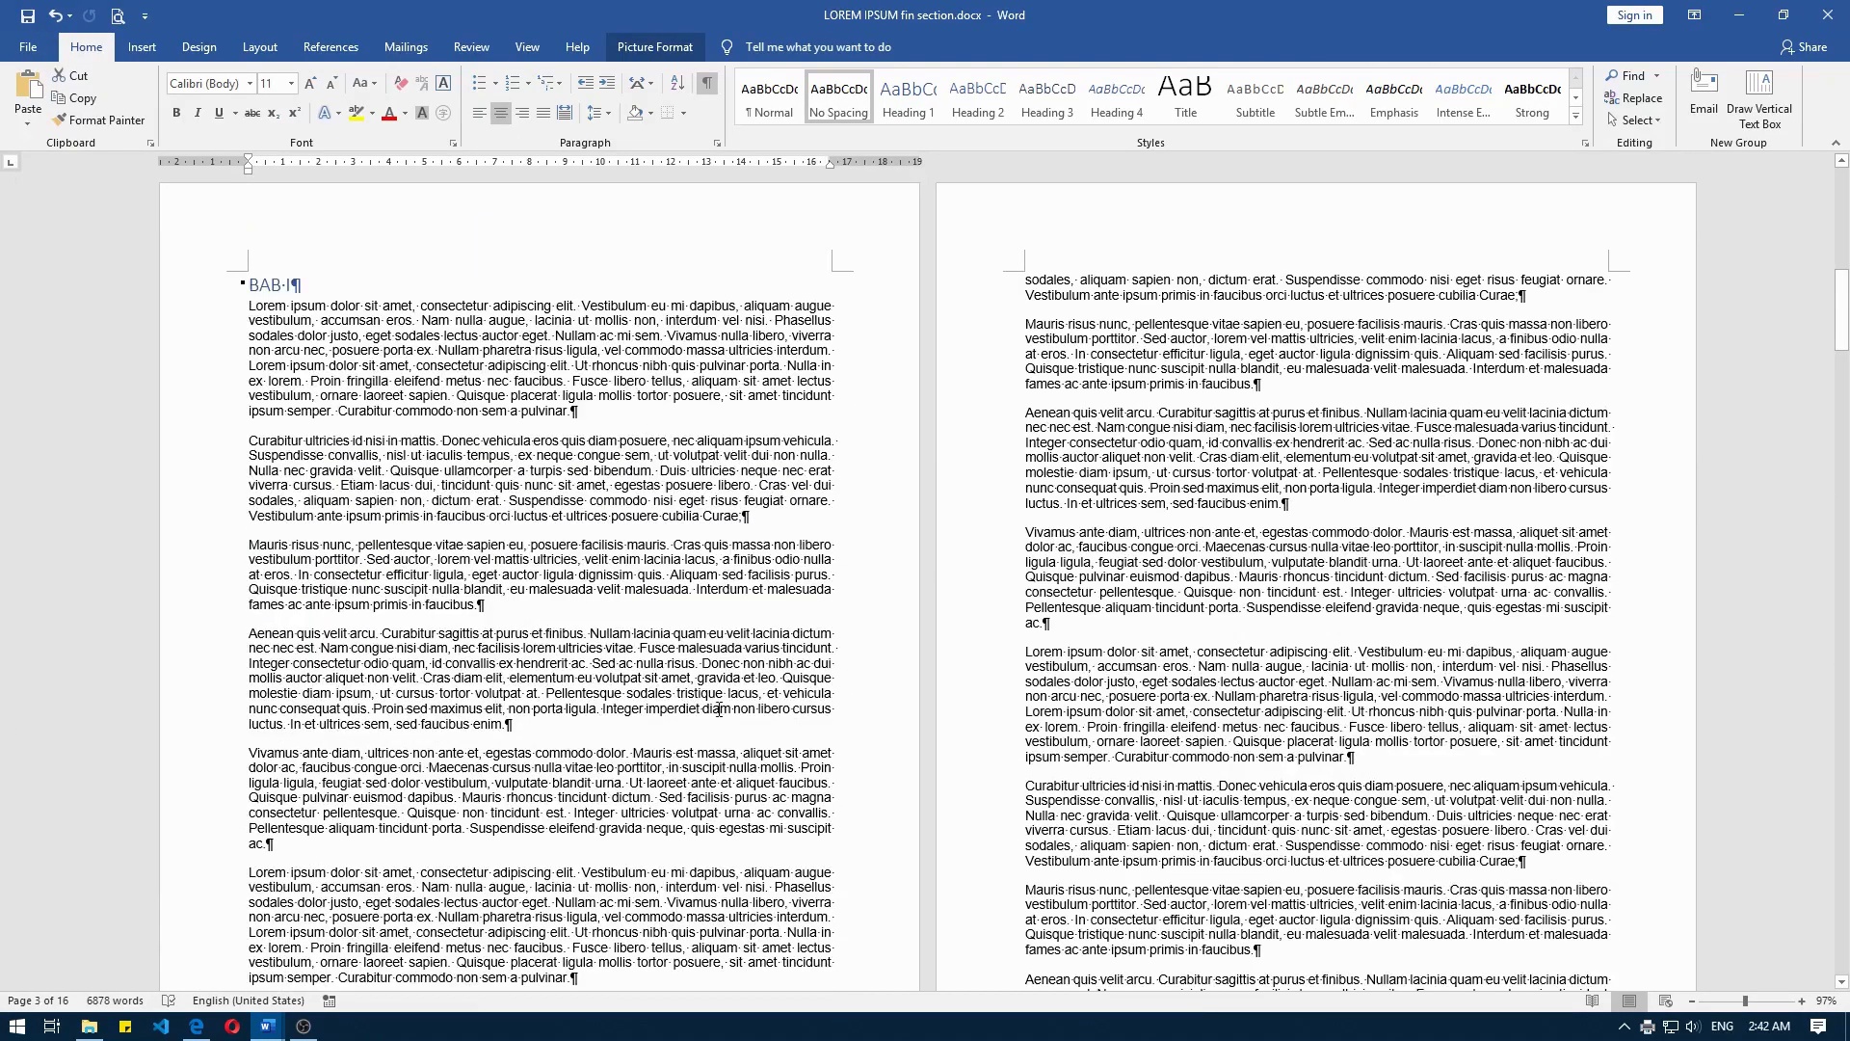
scroll(718, 710, "down", 6)
double_click(652, 846)
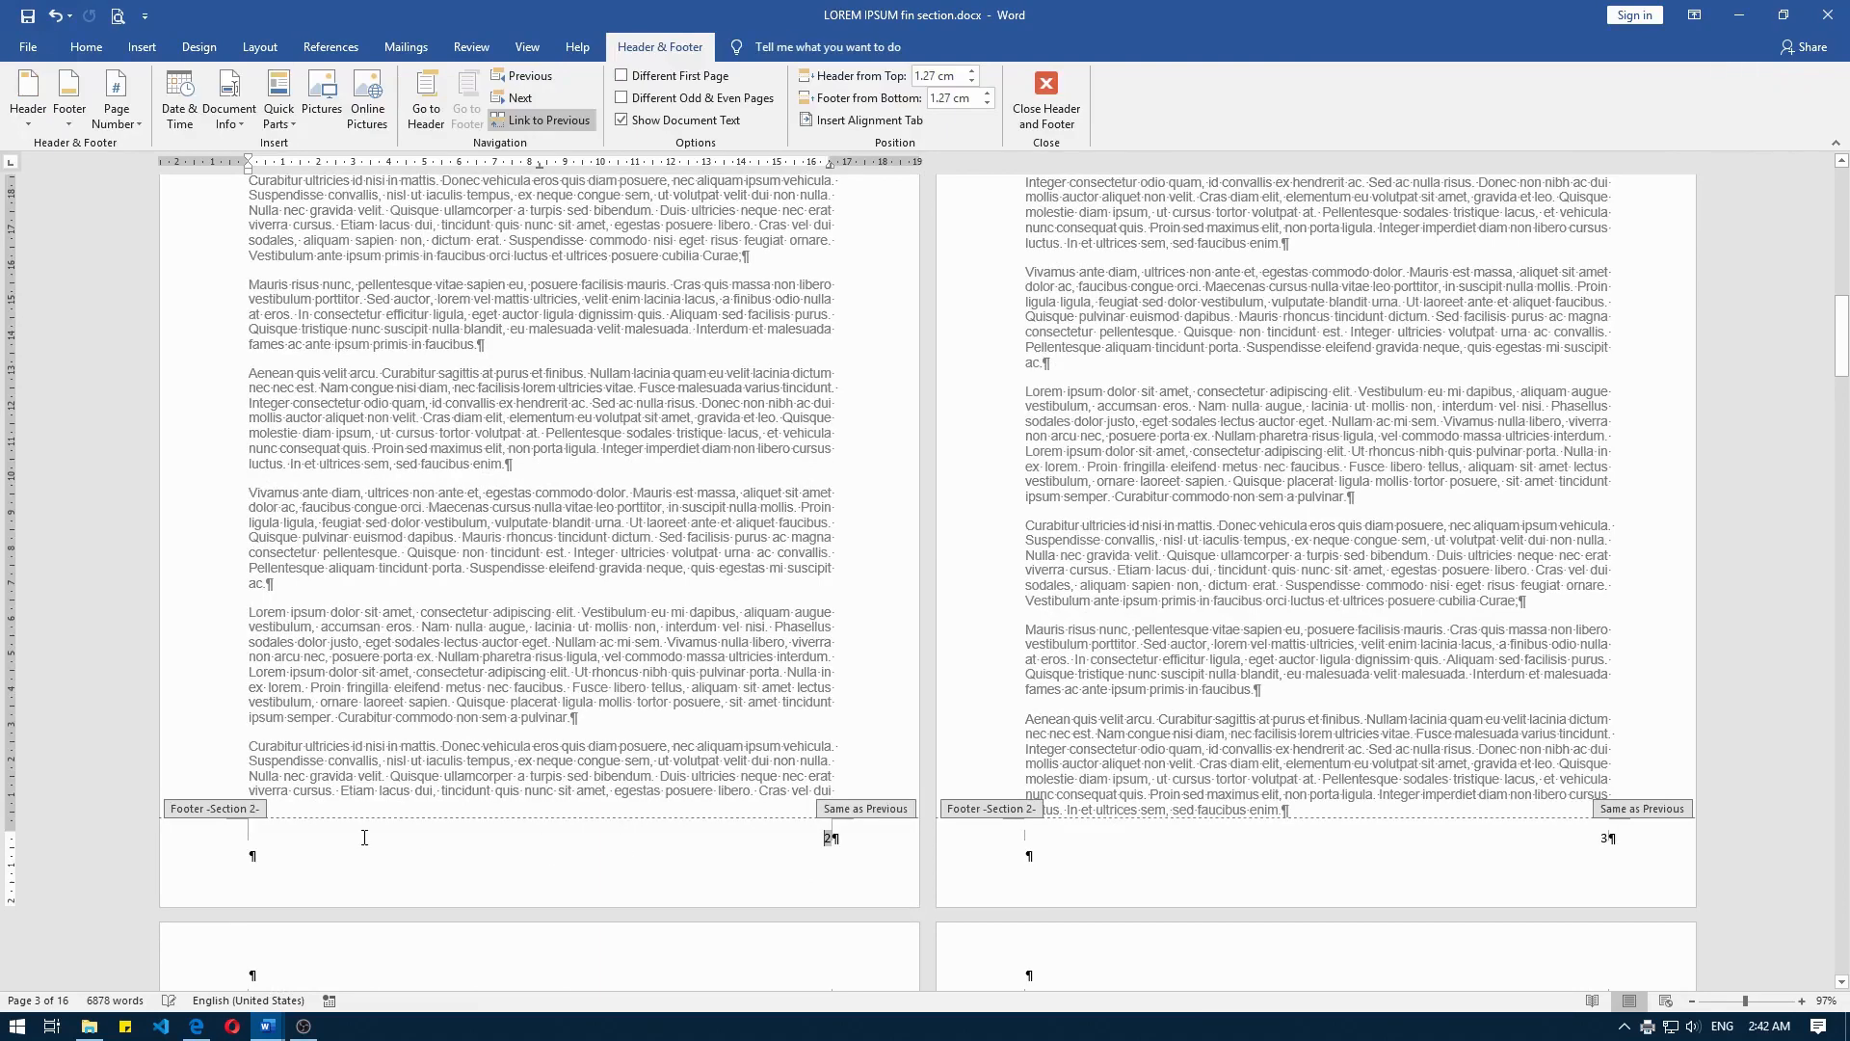
Step: Print only section 2 using the page range s2 to a PDF file named aa
left_click(117, 15)
double_click(273, 385)
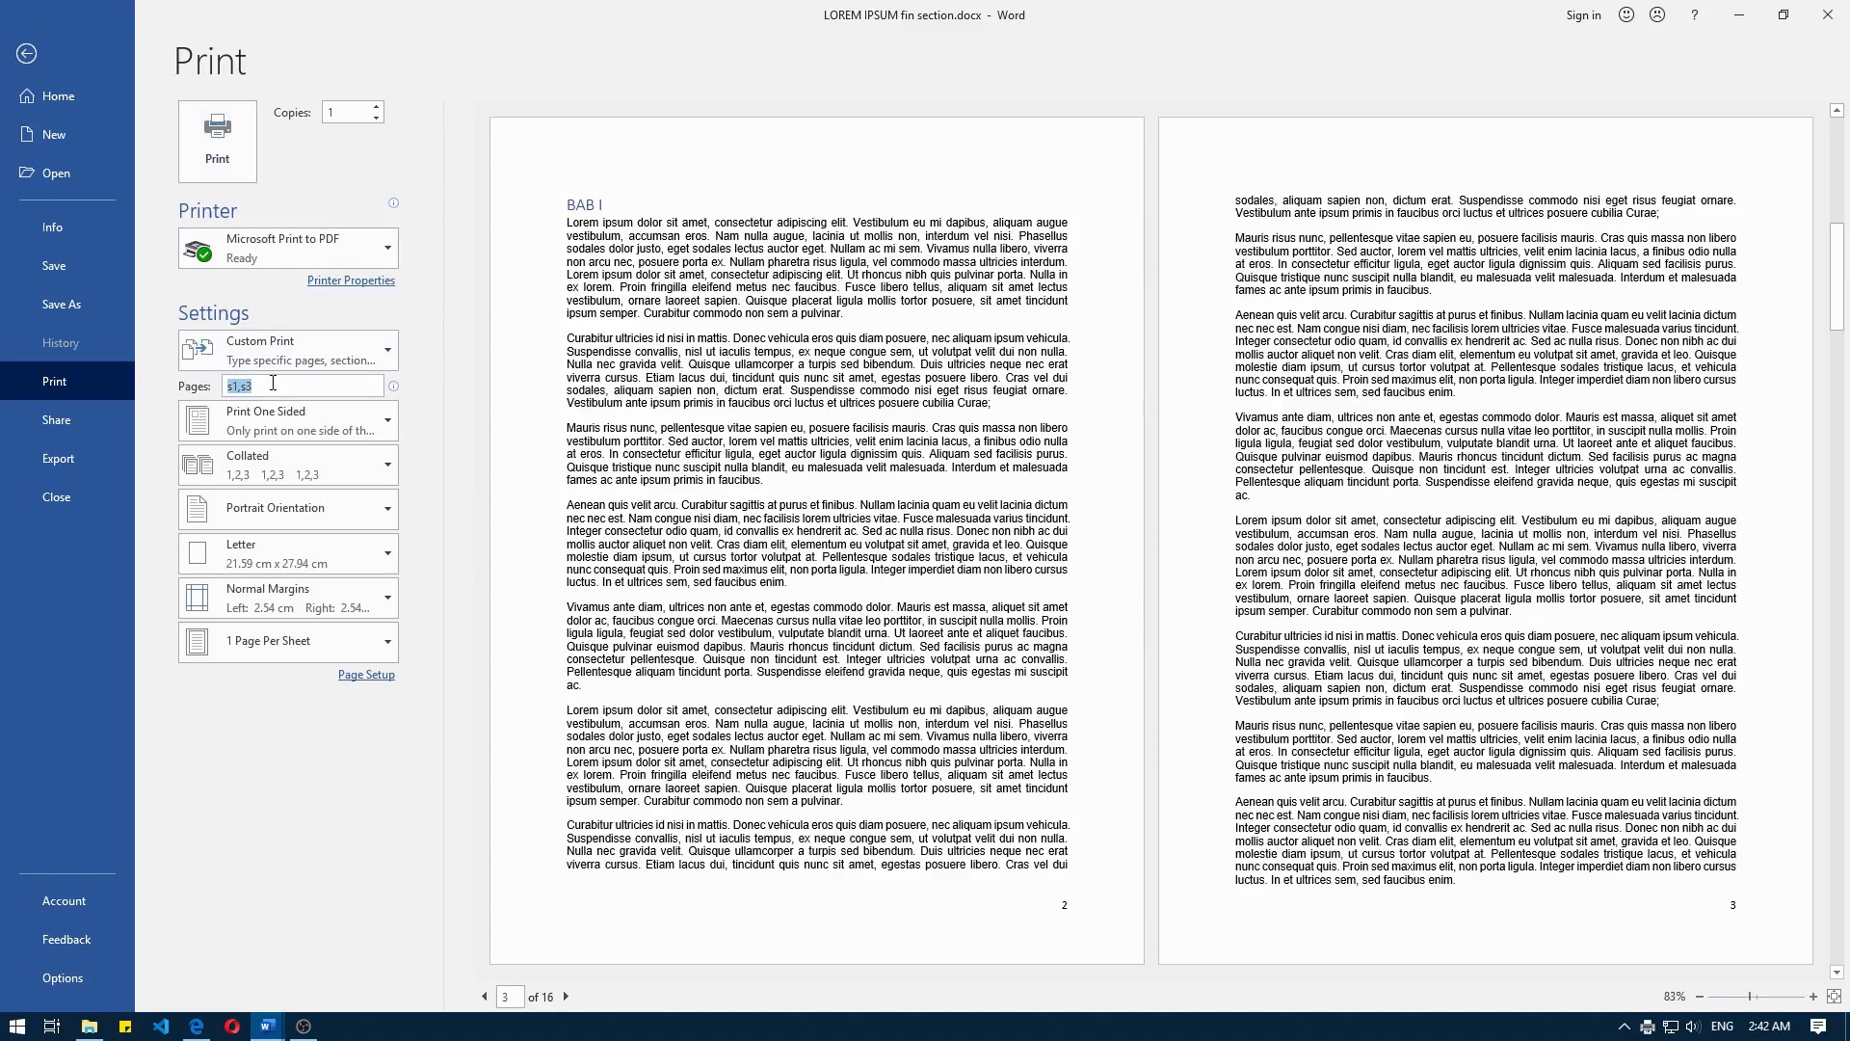
type("s2")
left_click(181, 159)
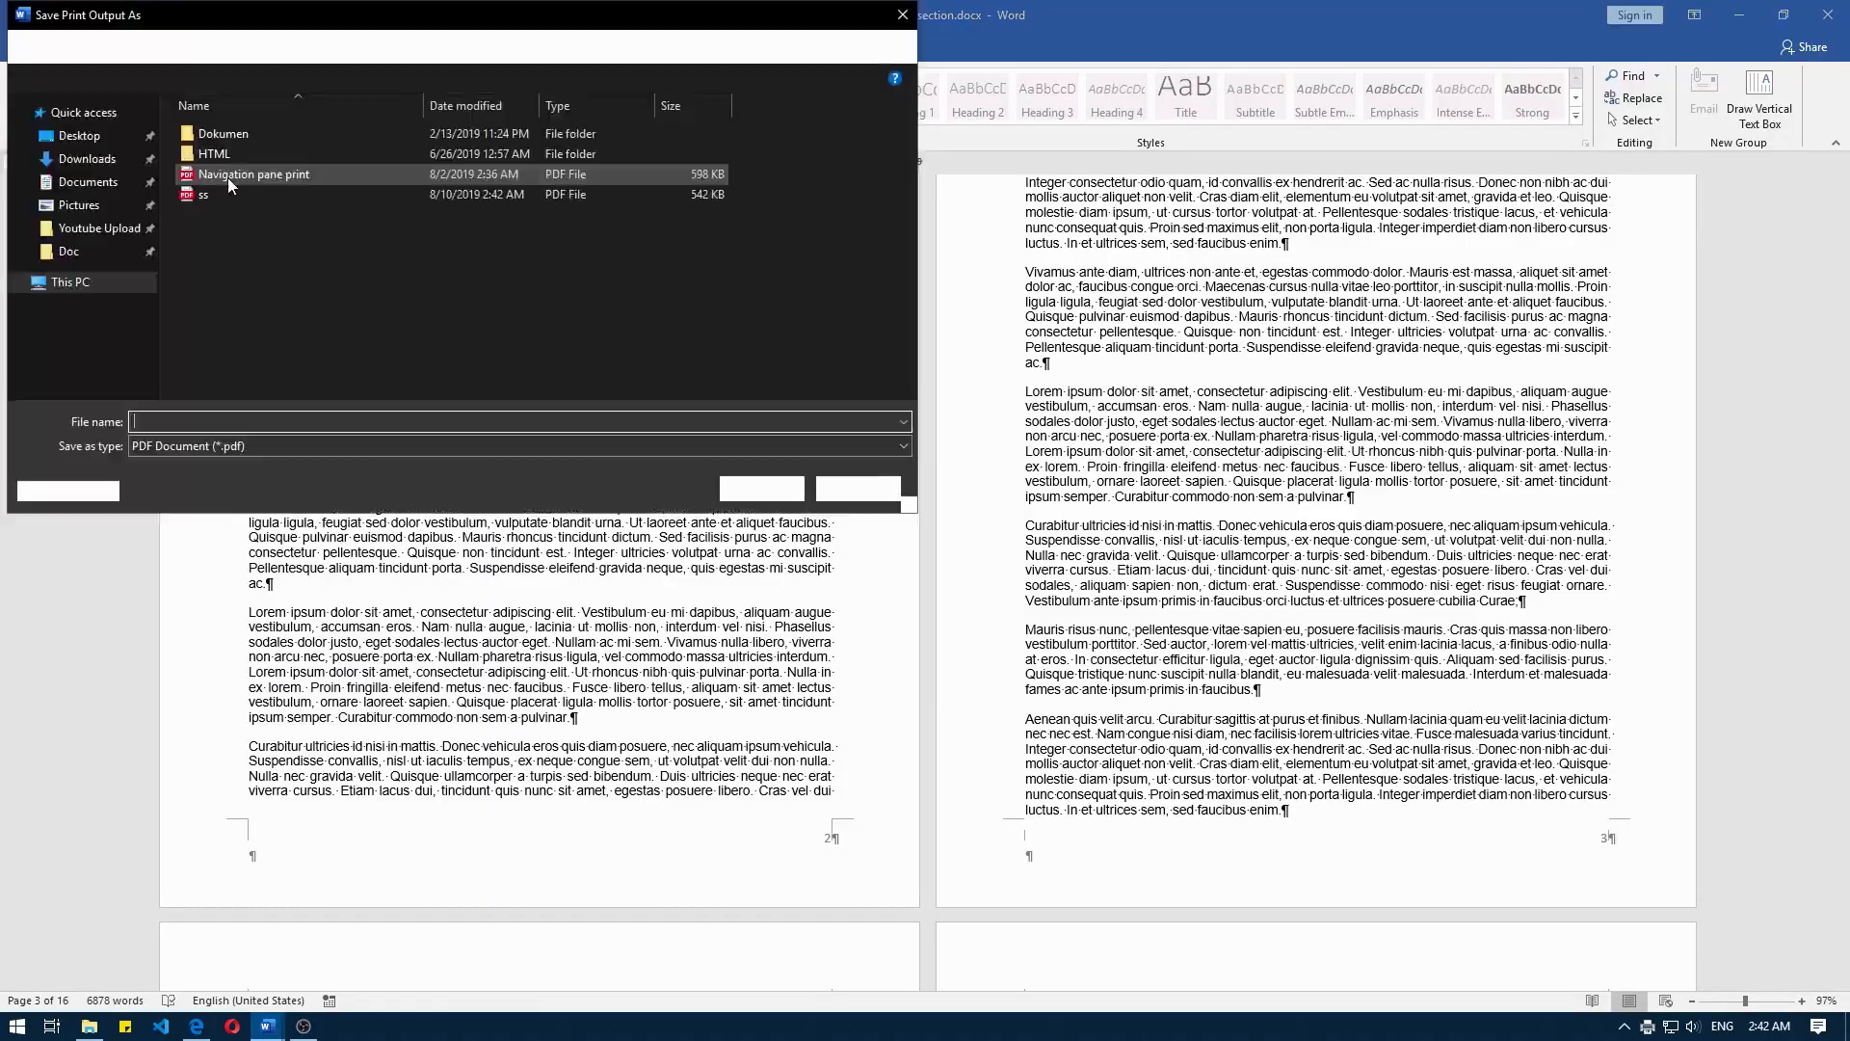
type("avida")
left_click(771, 488)
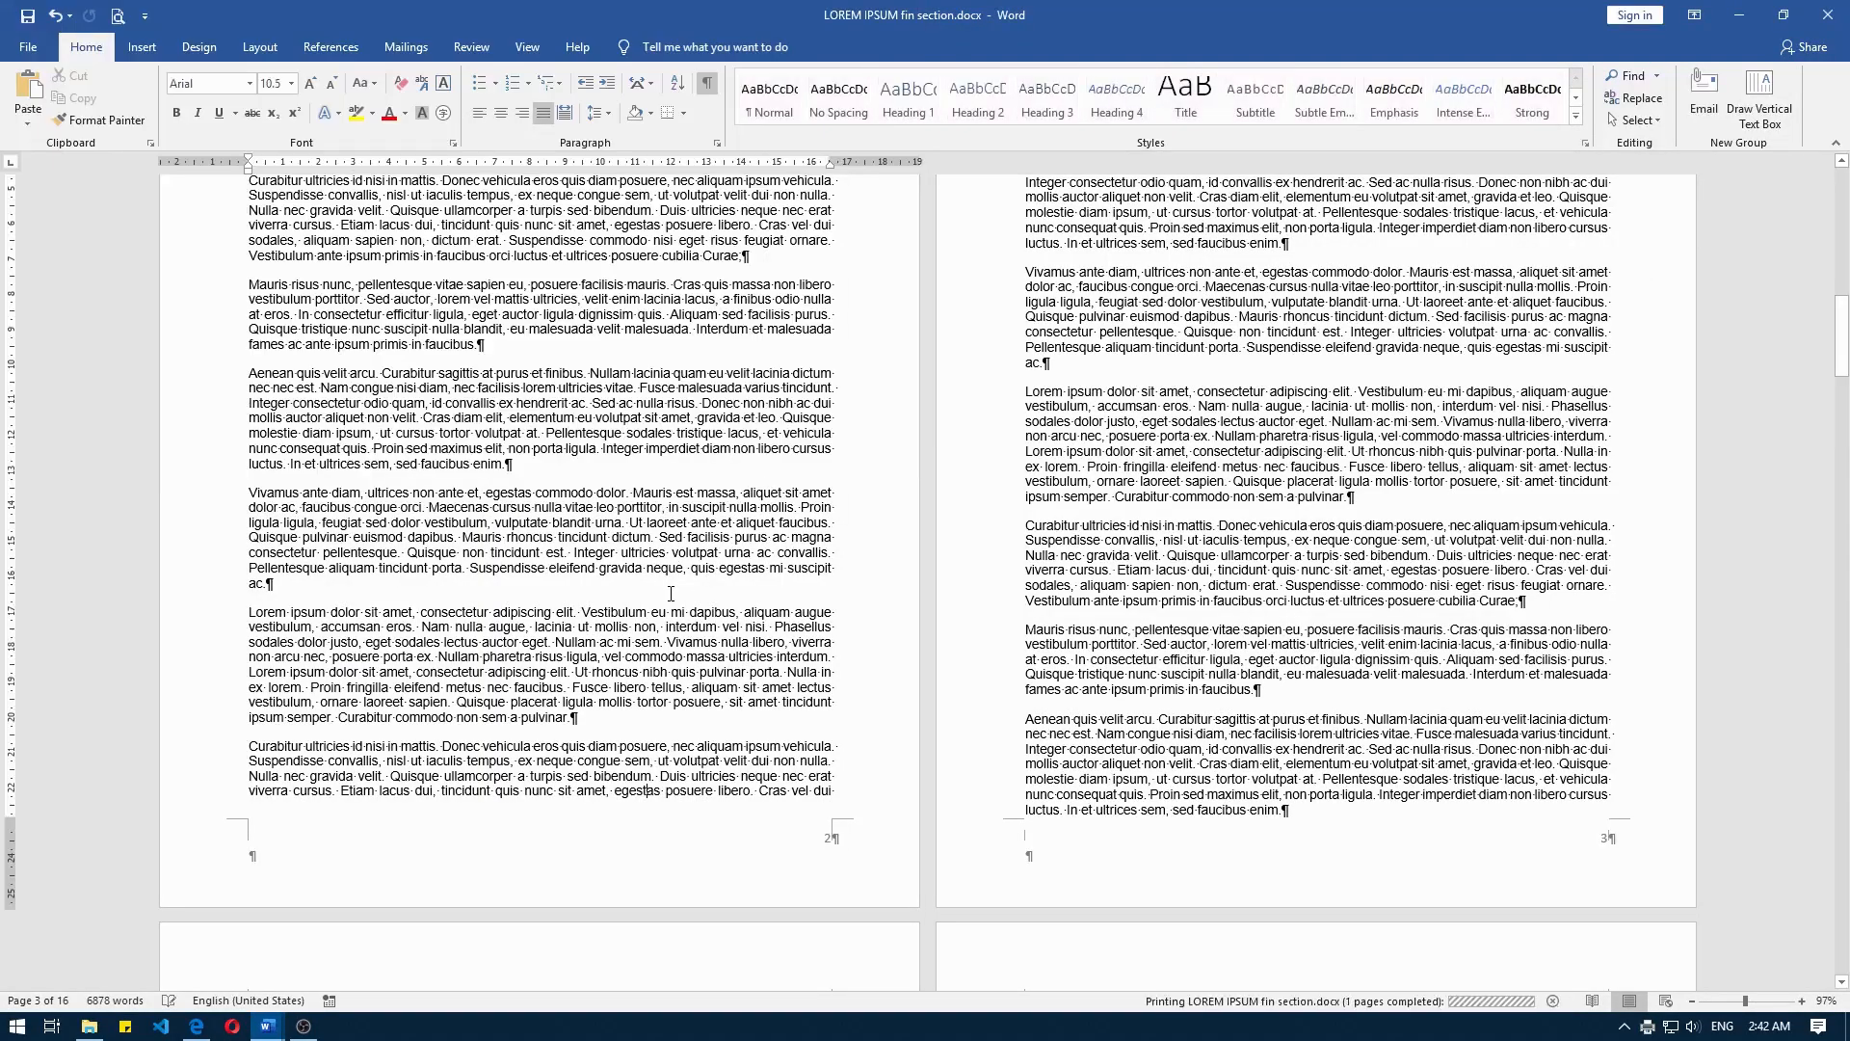
Step: Open aa.pdf from the Doc folder and look through its pages from first to last
left_click(89, 1025)
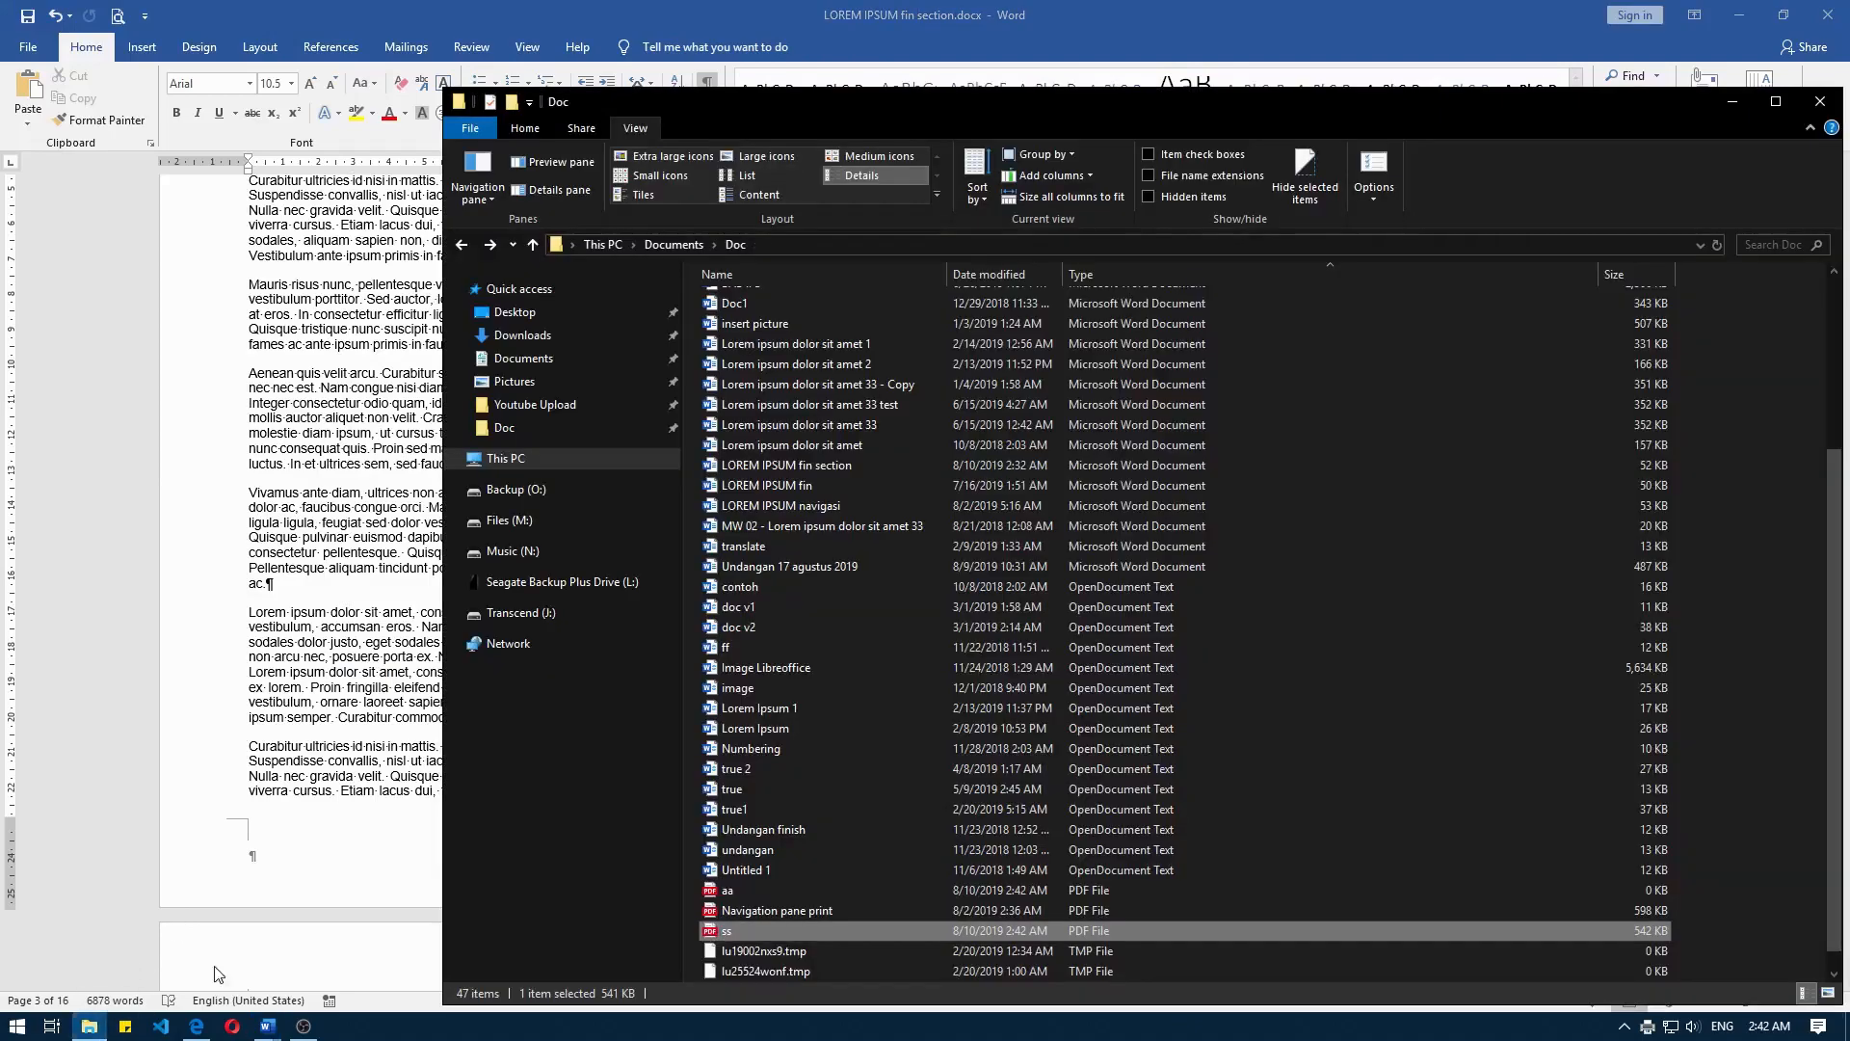
double_click(813, 891)
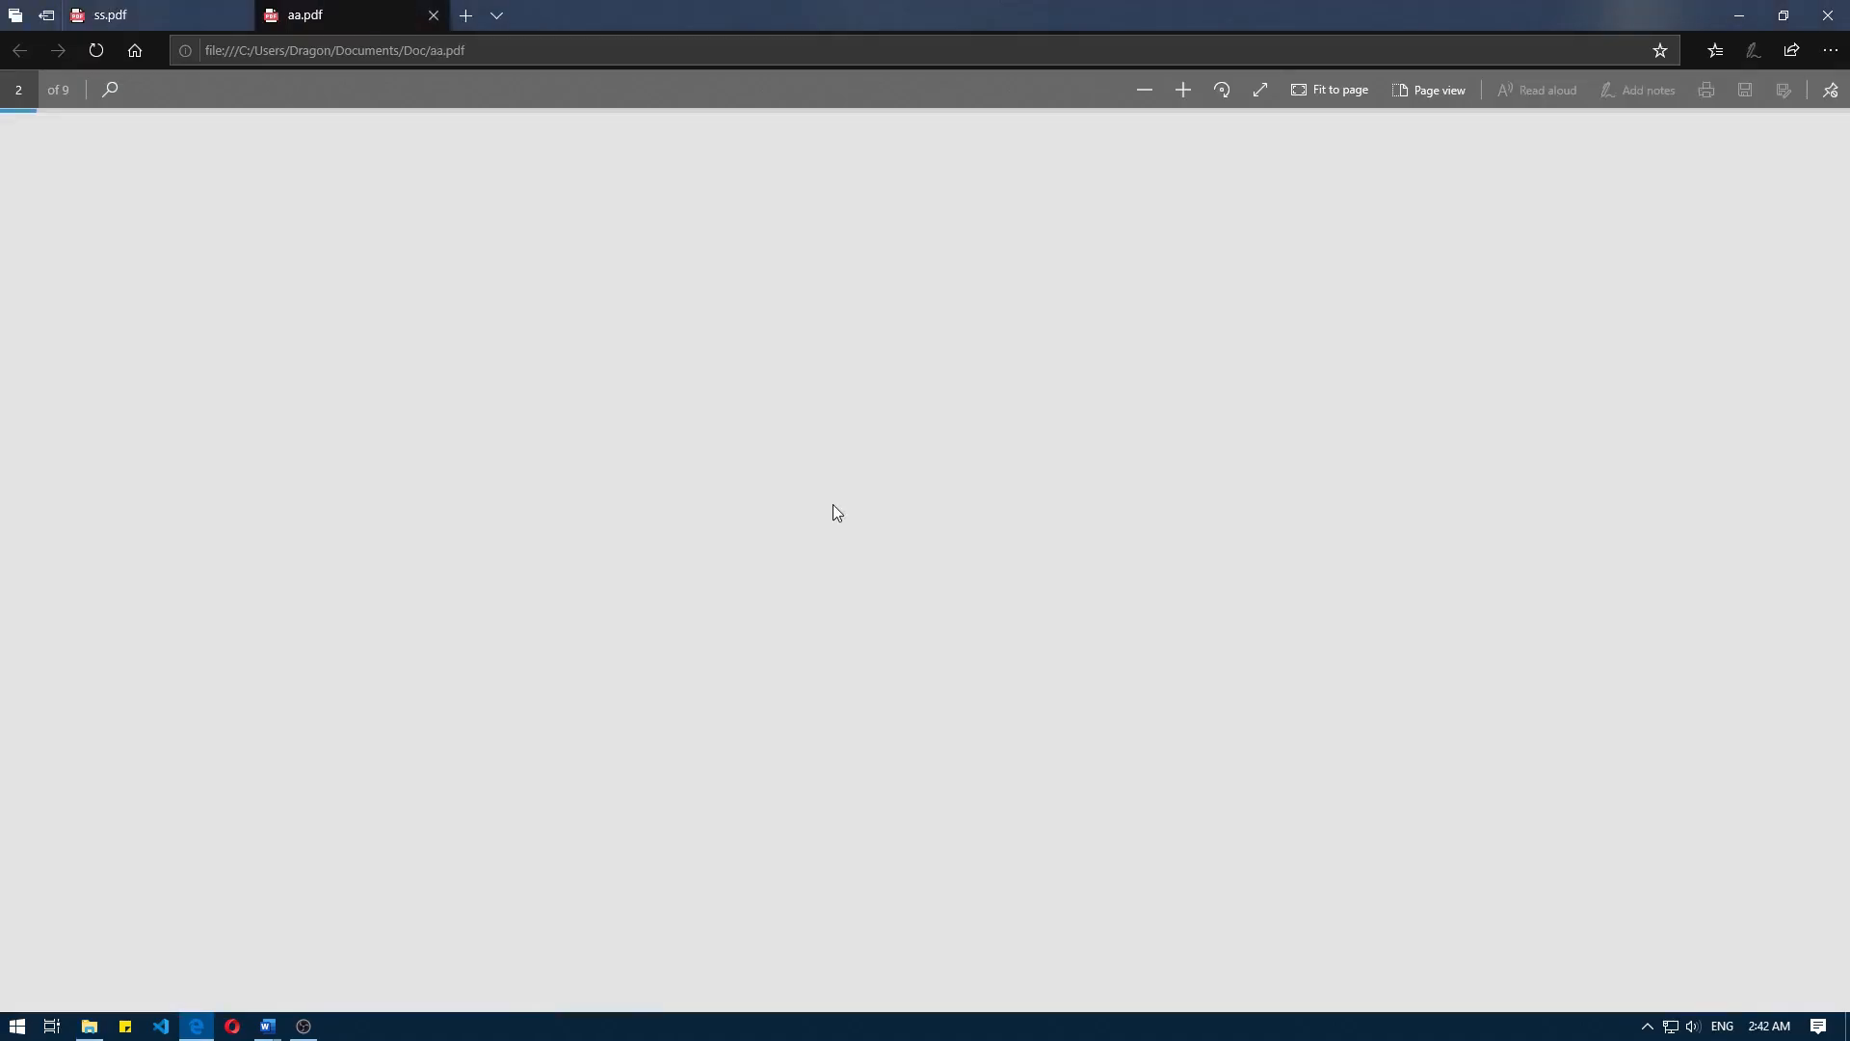
scroll(837, 512, "down", 20)
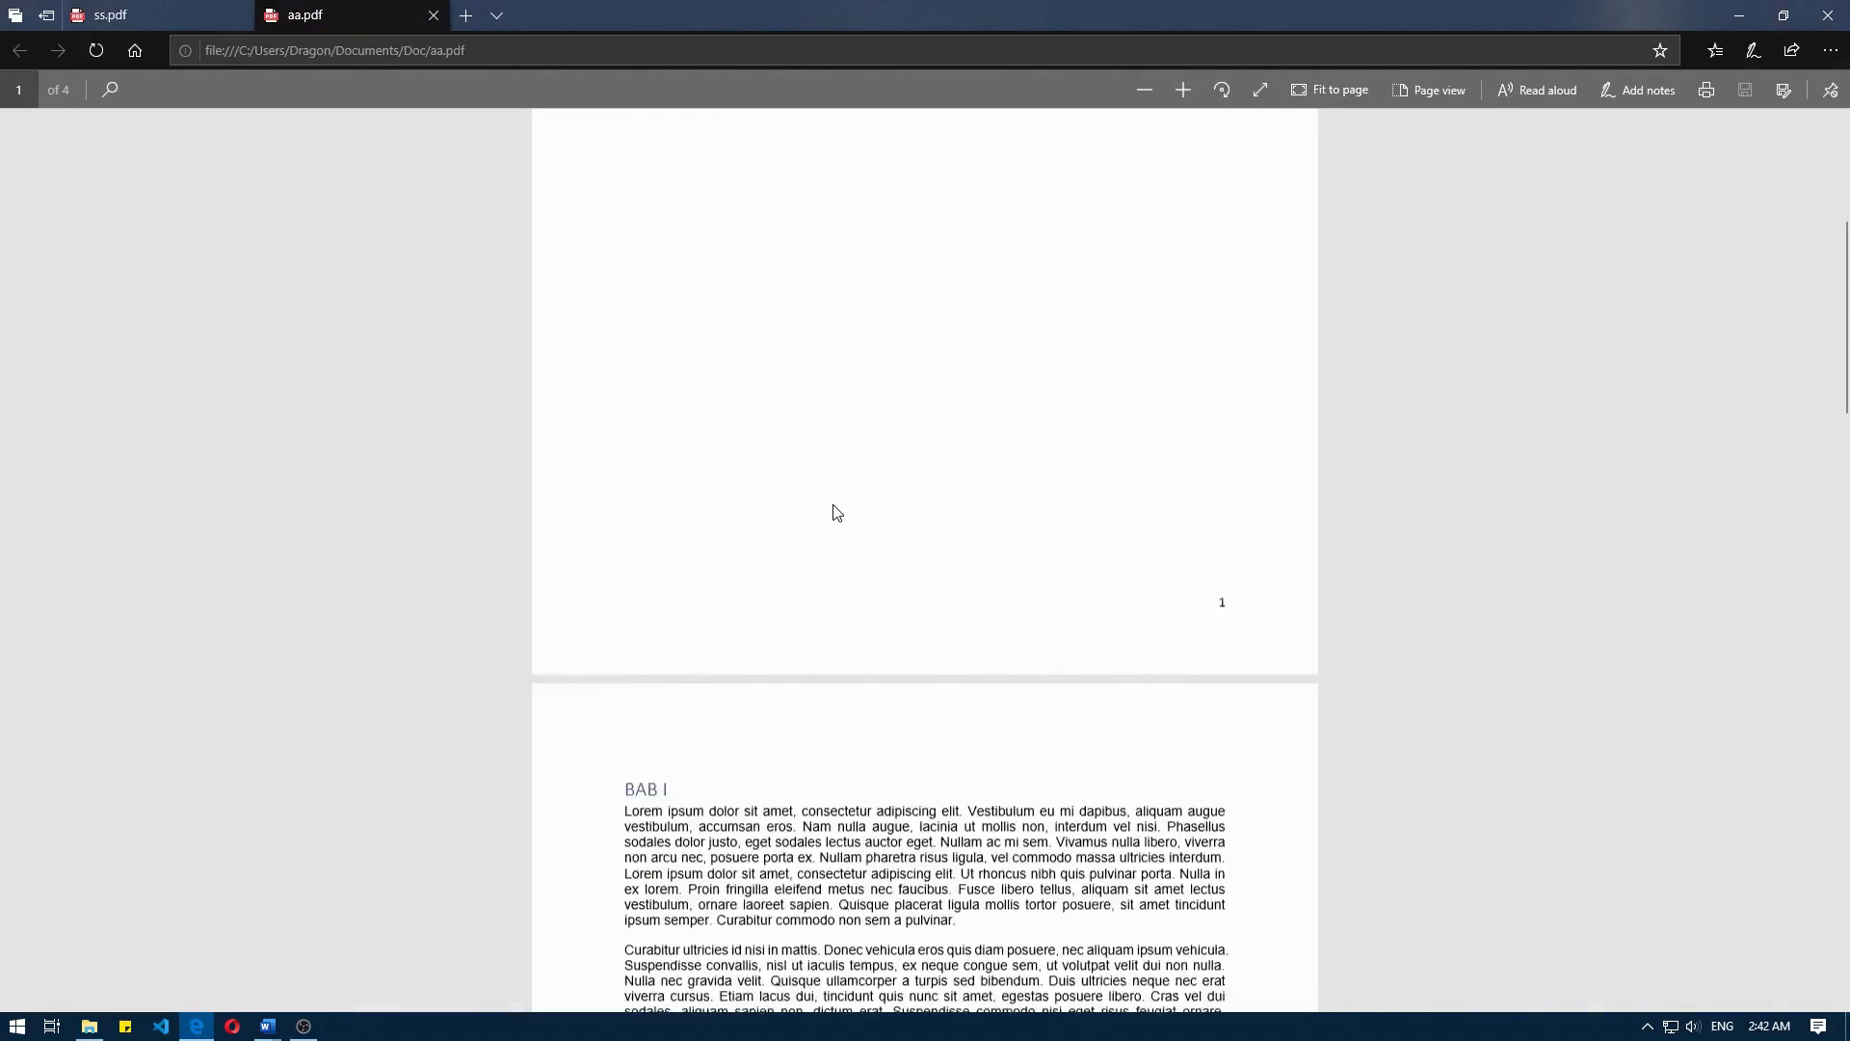
scroll(836, 511, "down", 12)
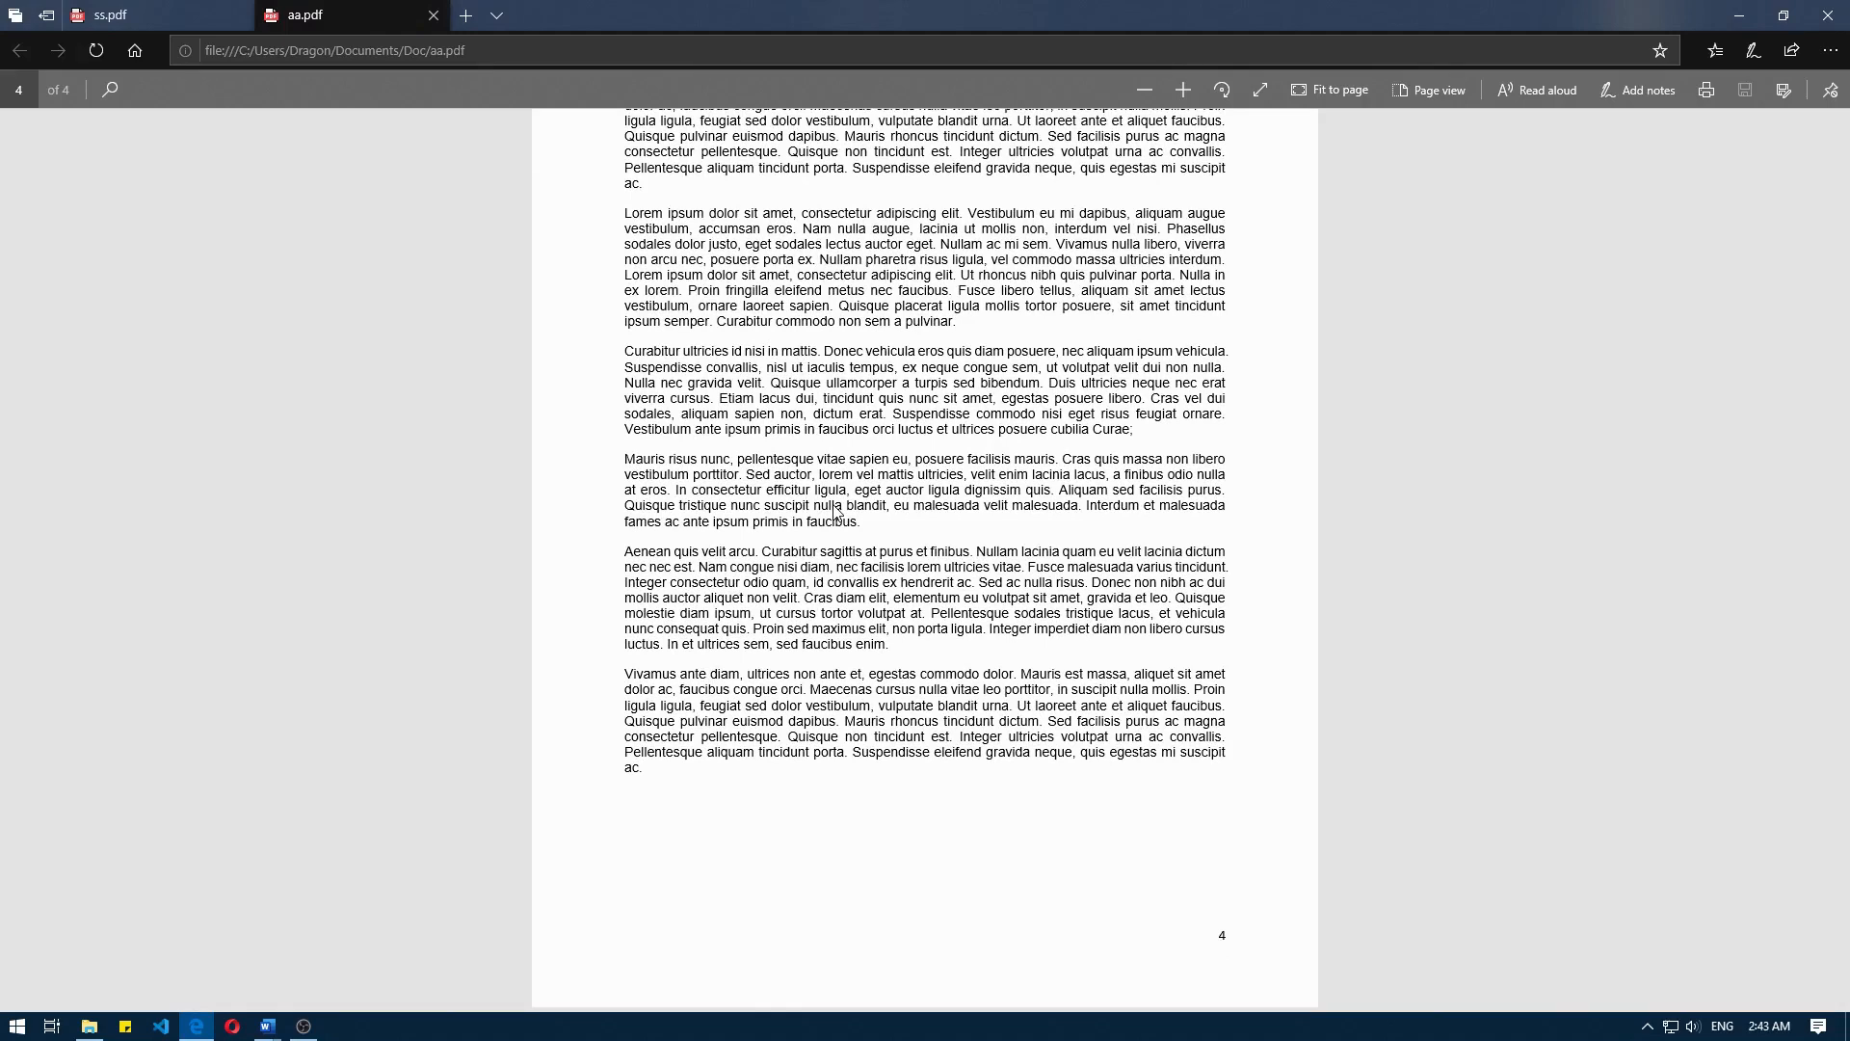
key("Home")
Step: Switch back to LOREM IPSUM fin section.docx and read the help tip for the print page range syntax
mouse_move(267, 1025)
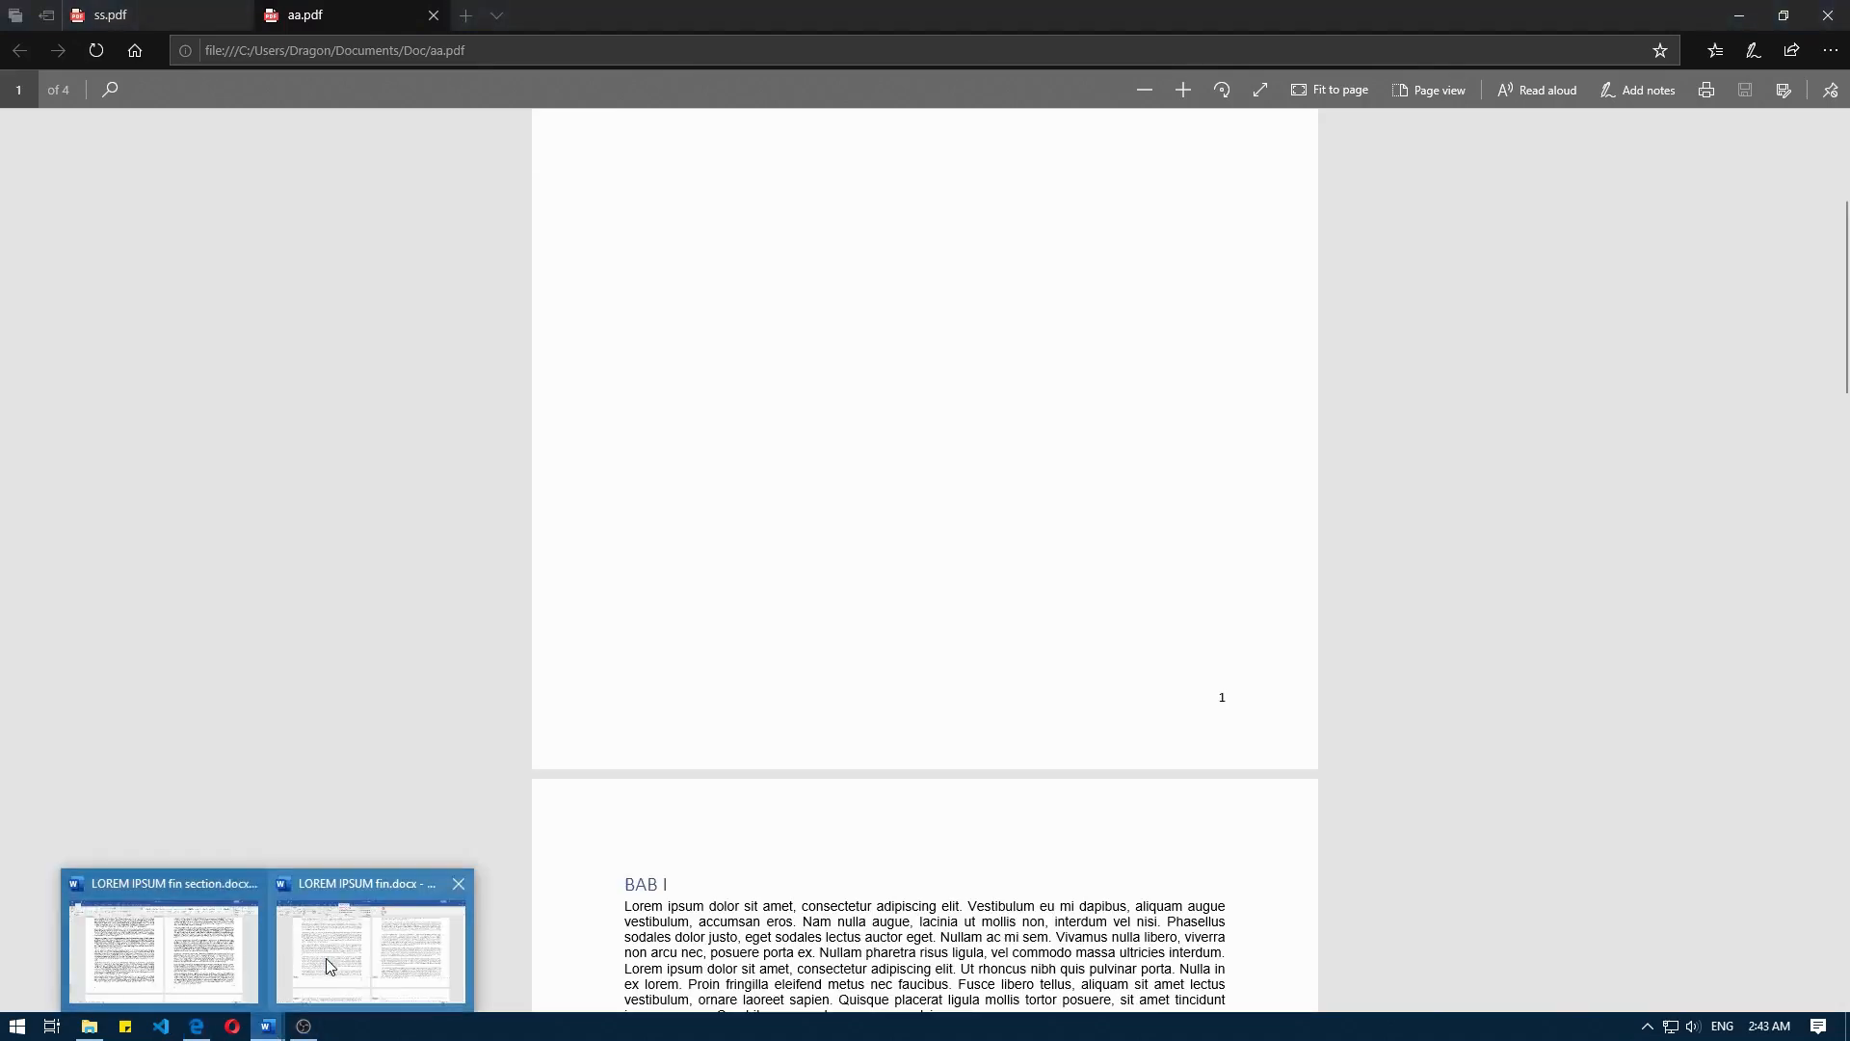
left_click(164, 950)
scroll(684, 420, "up", 5)
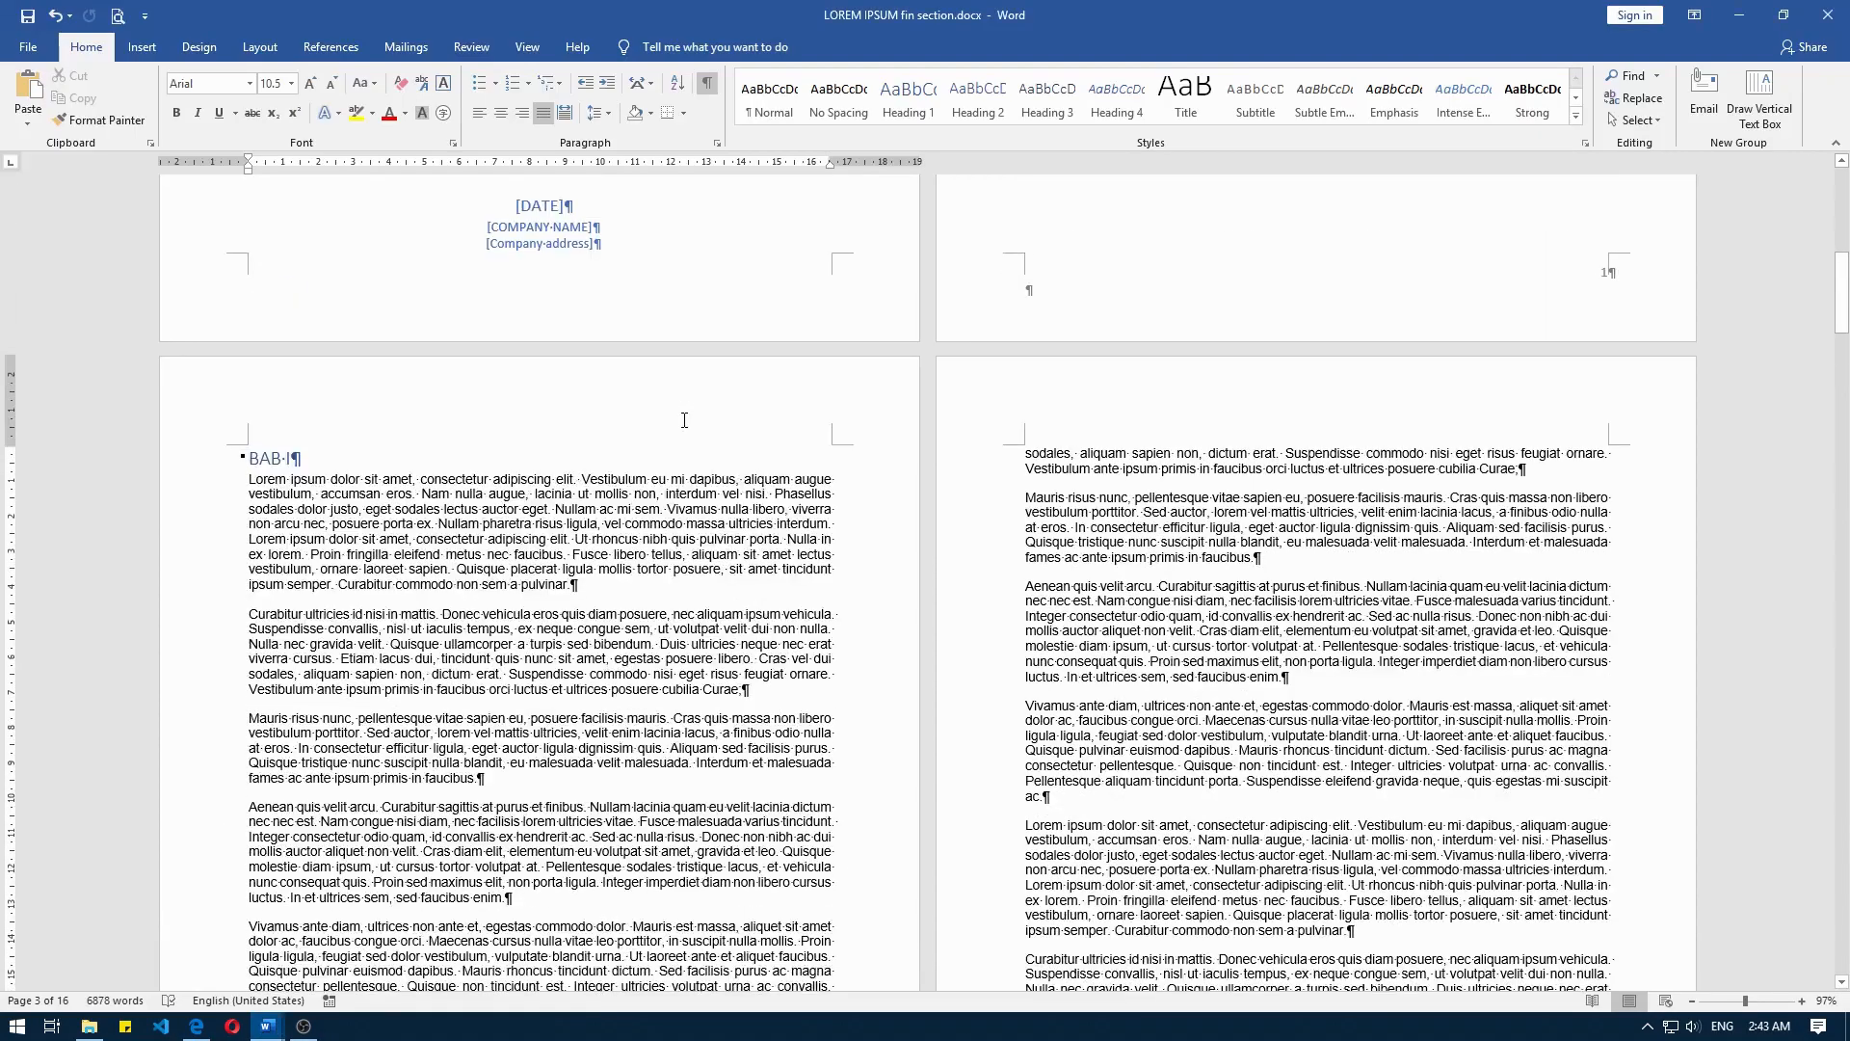
scroll(684, 420, "up", 5)
left_click(118, 16)
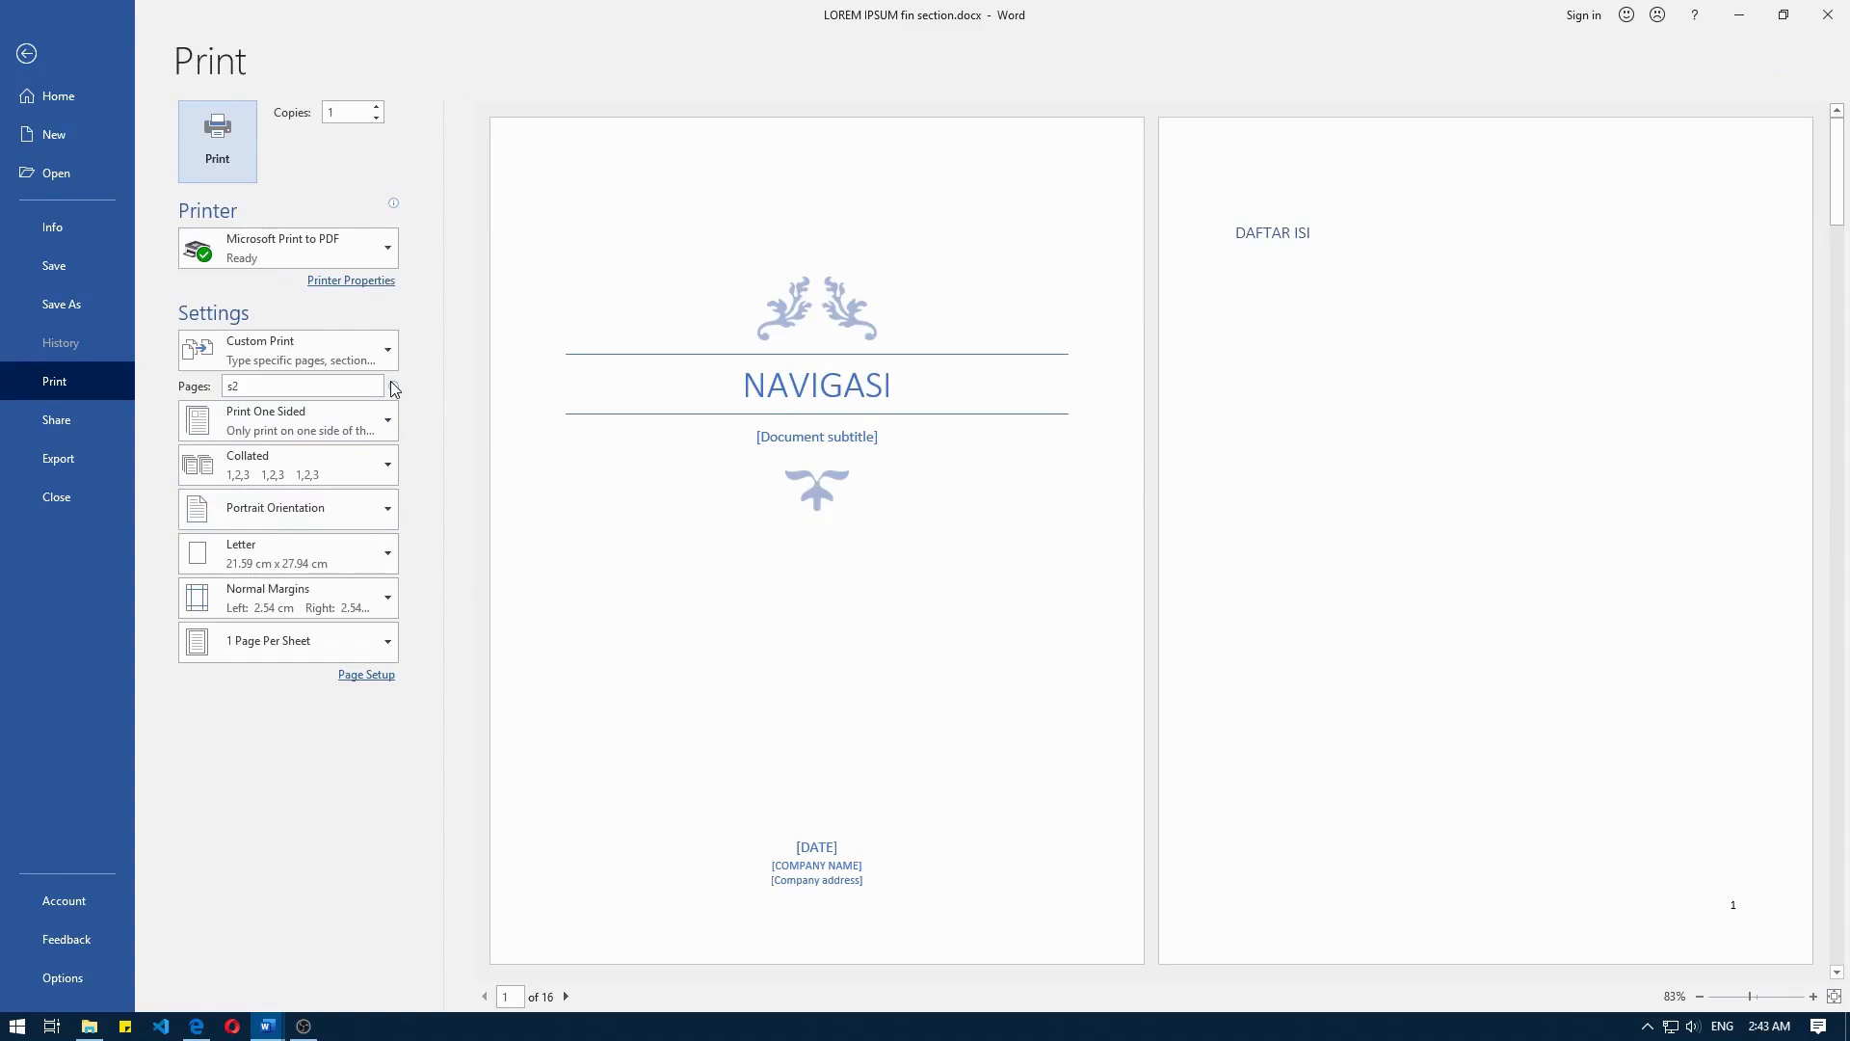
mouse_move(391, 386)
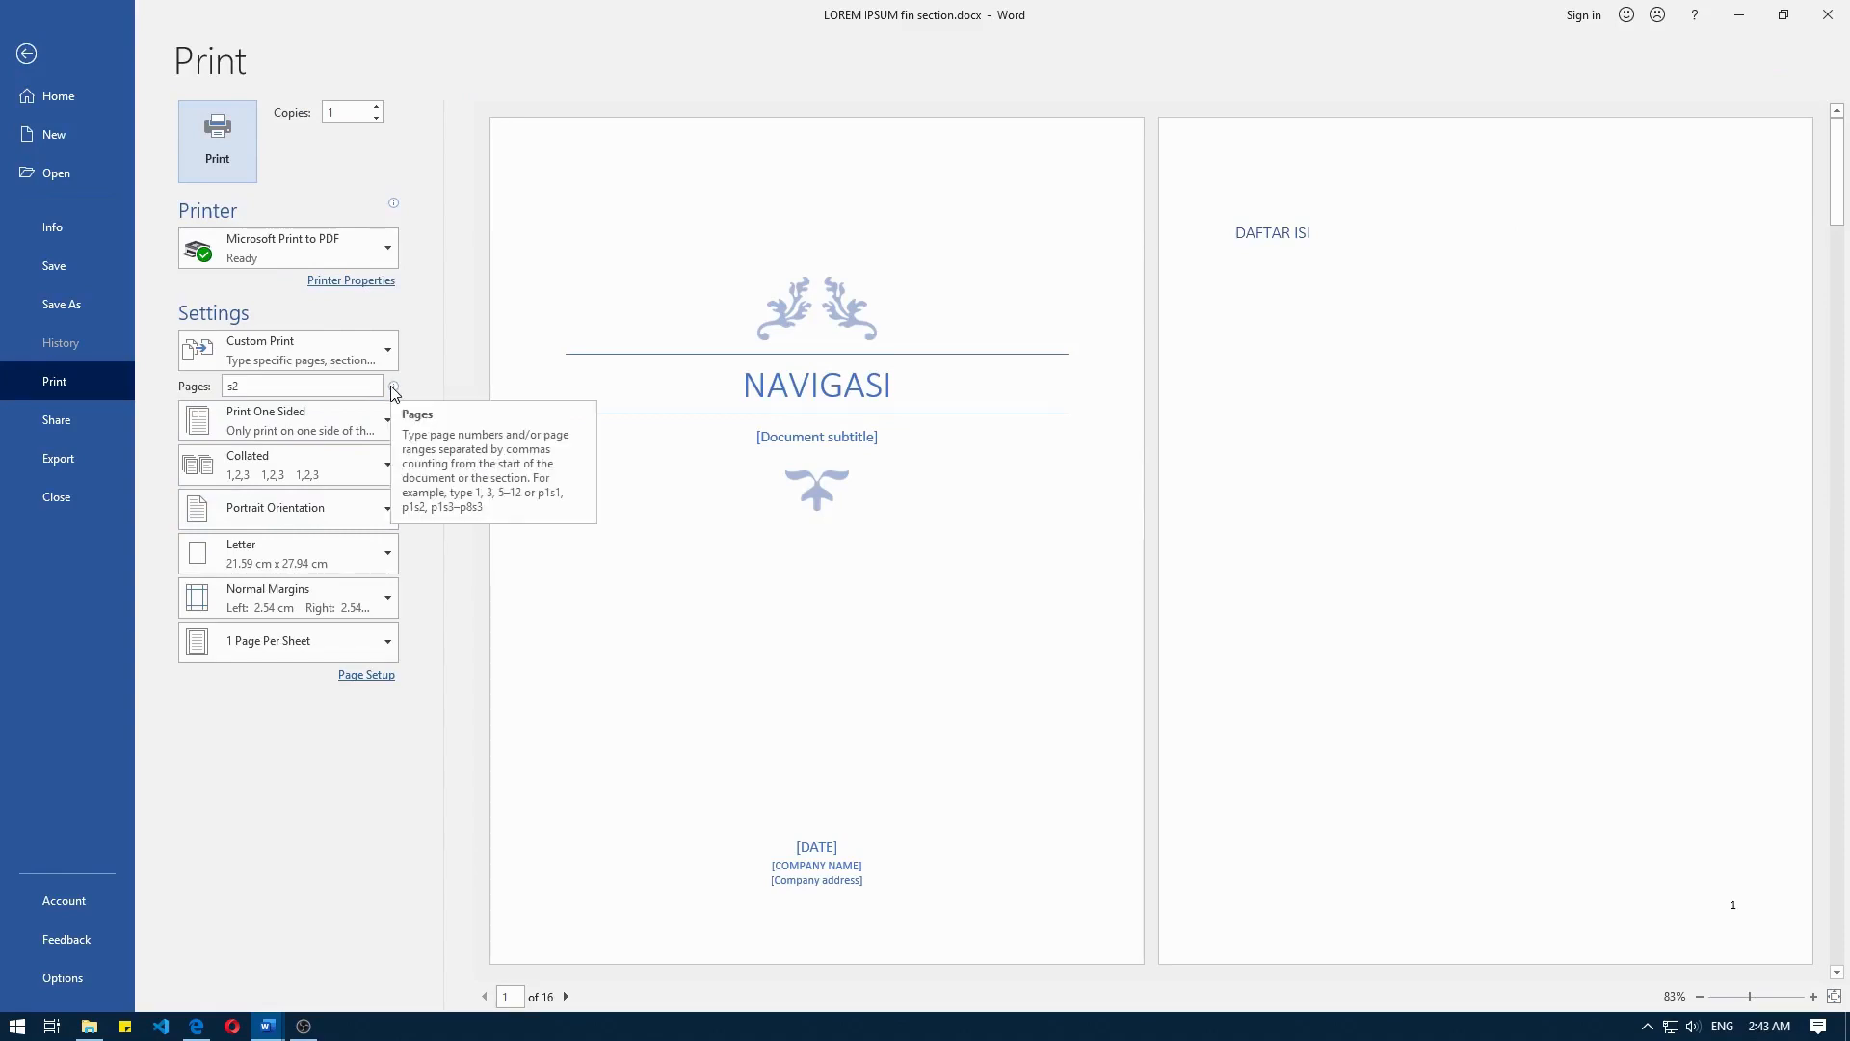
key("Return")
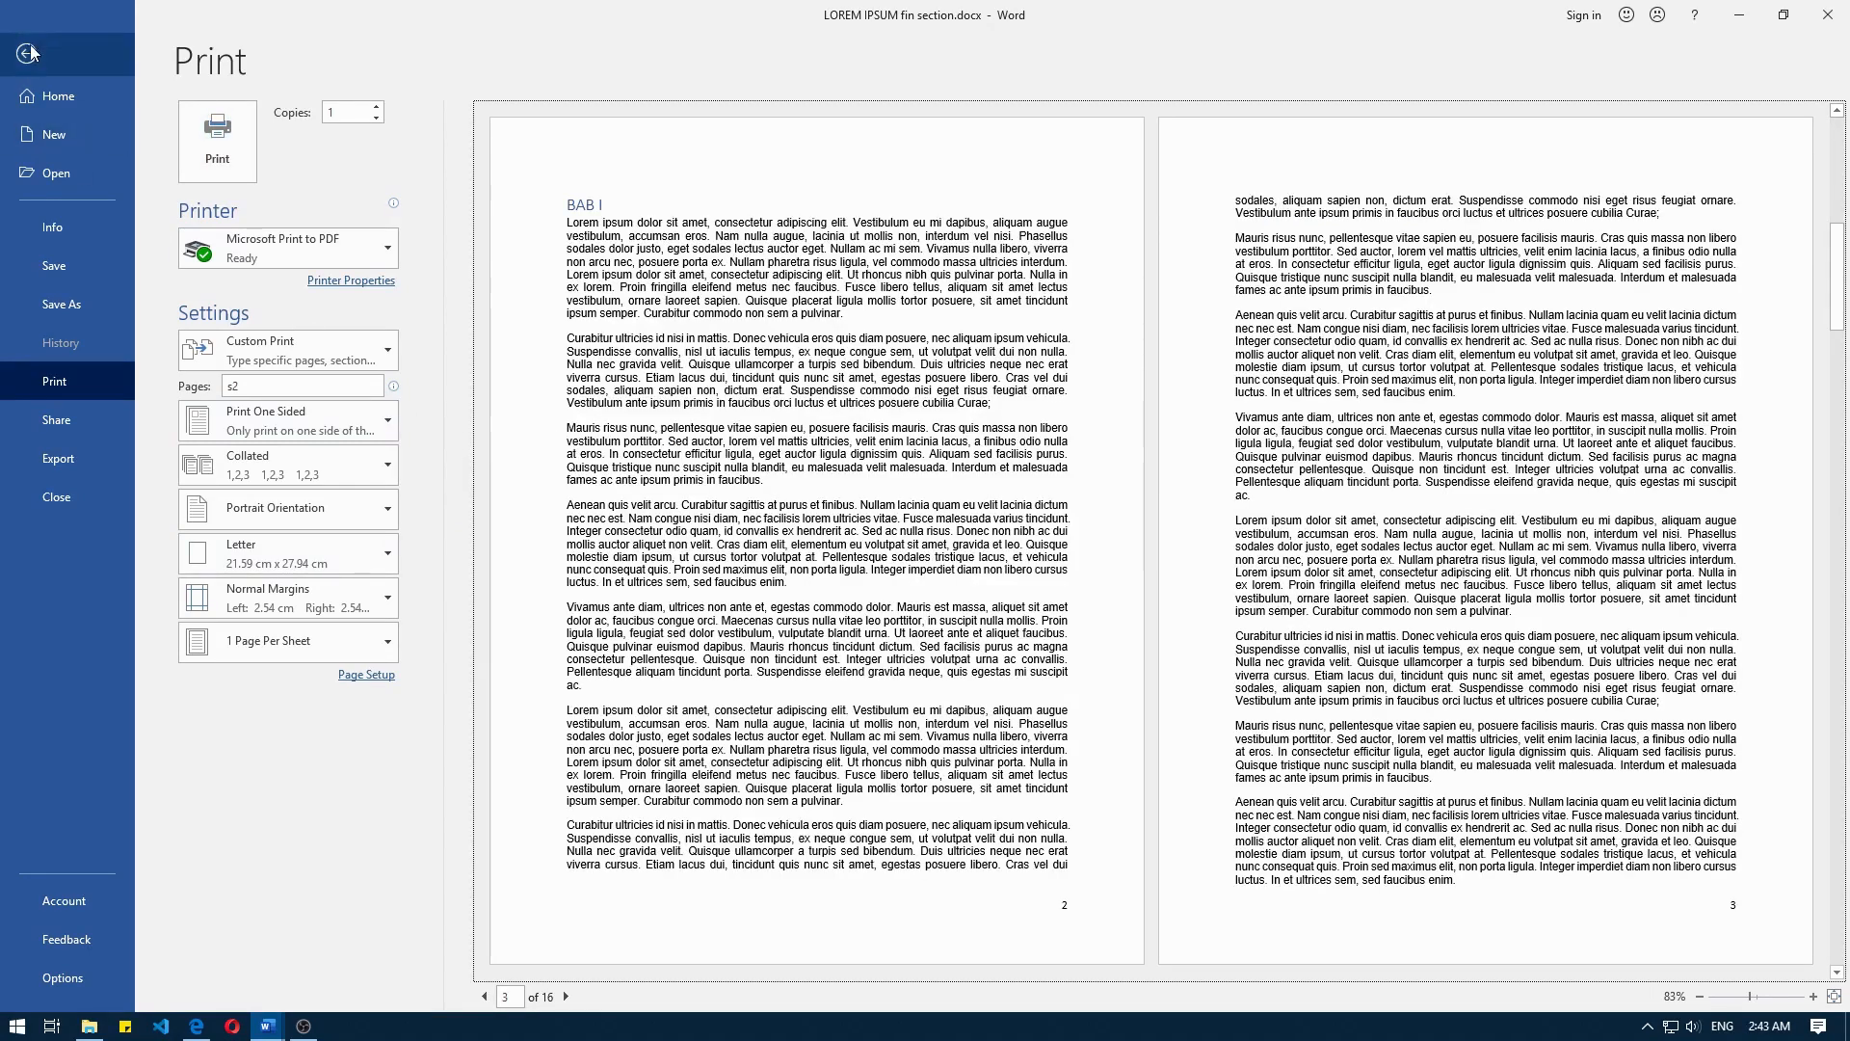
Step: Return to the document, open the footer on the first BAB I page and examine where section 2 ends and section 3 begins
left_click(26, 54)
scroll(766, 561, "up", 10)
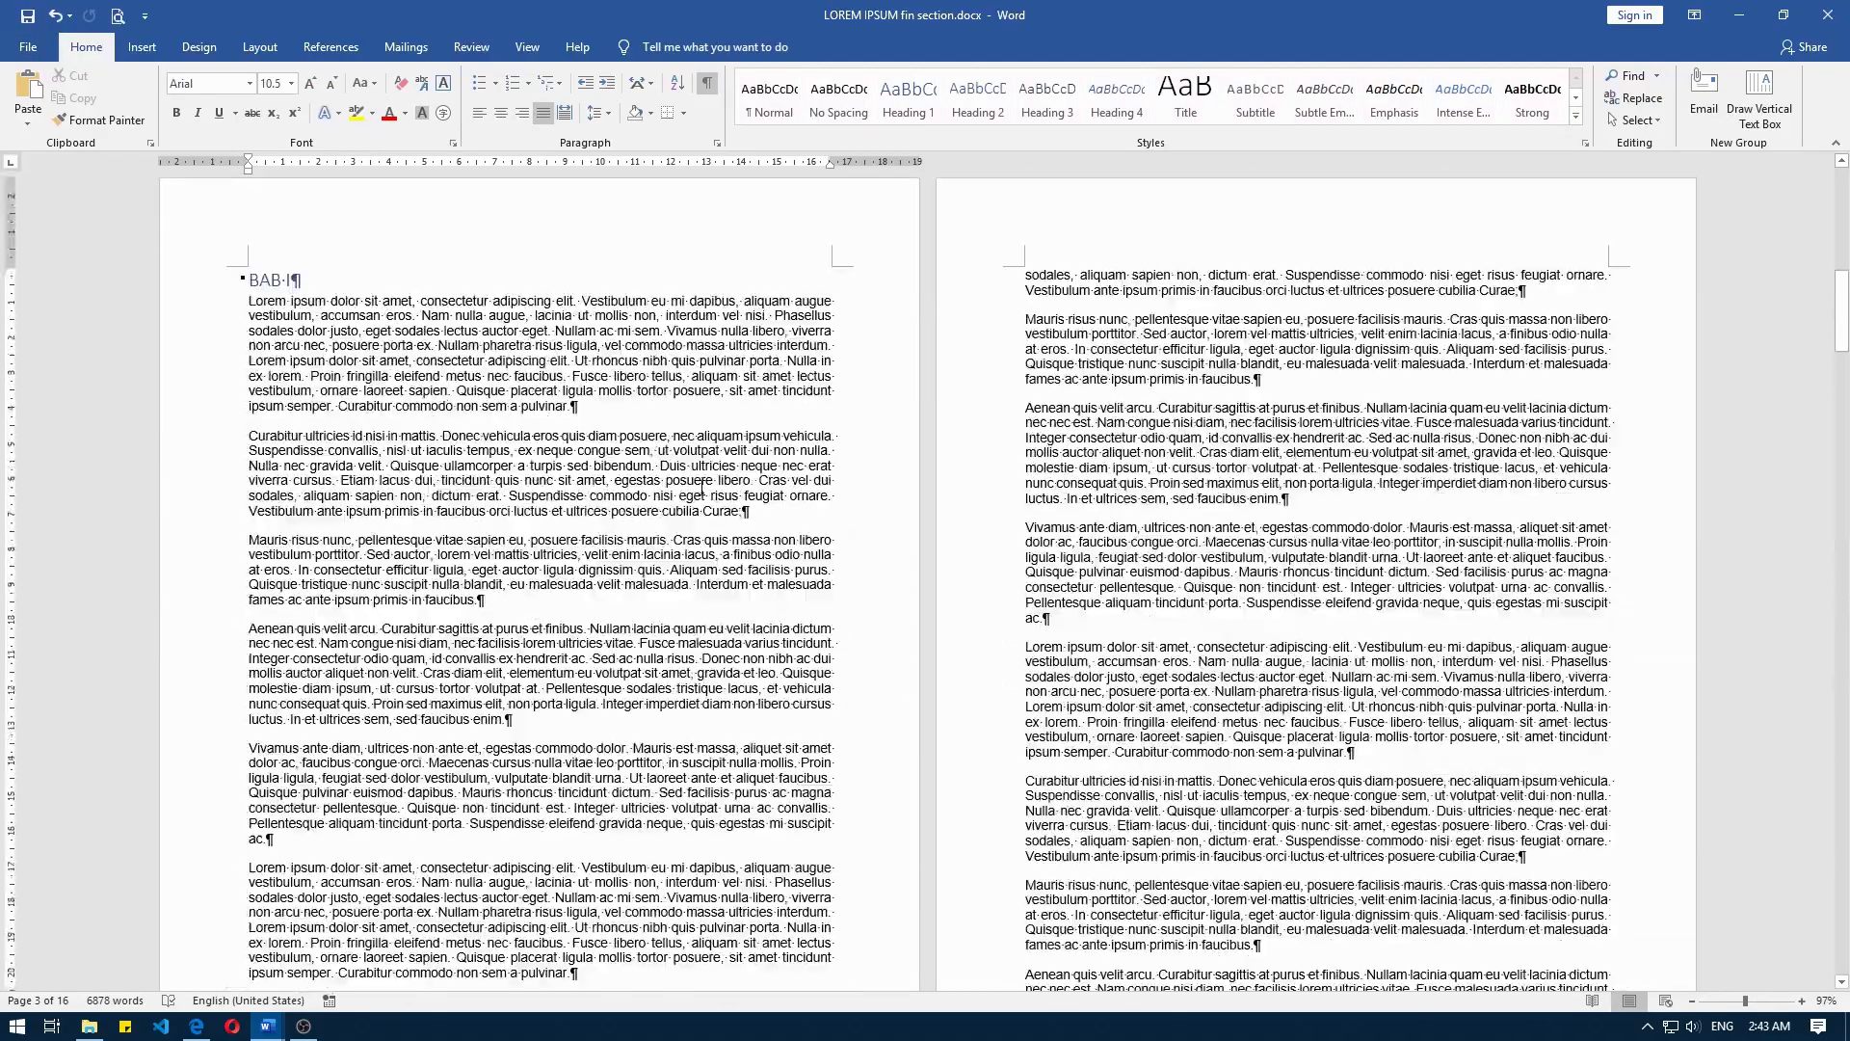
scroll(691, 471, "down", 10)
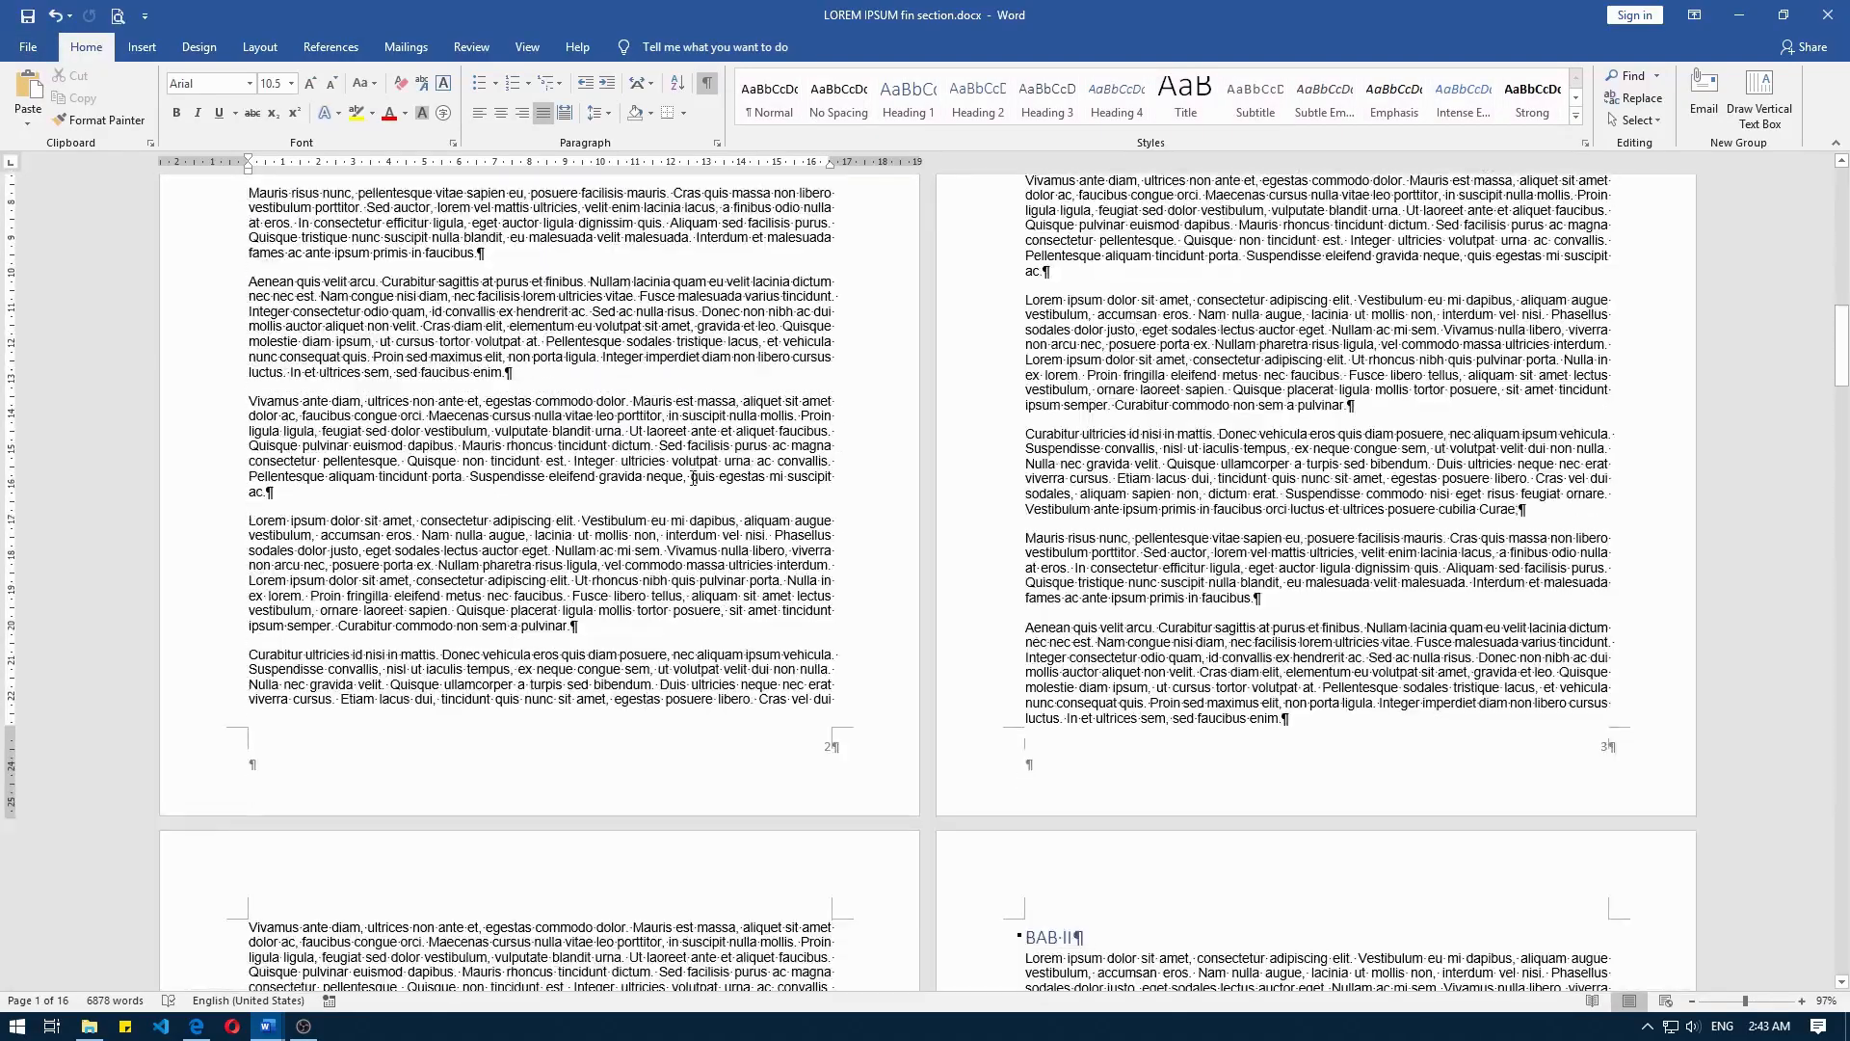
double_click(579, 778)
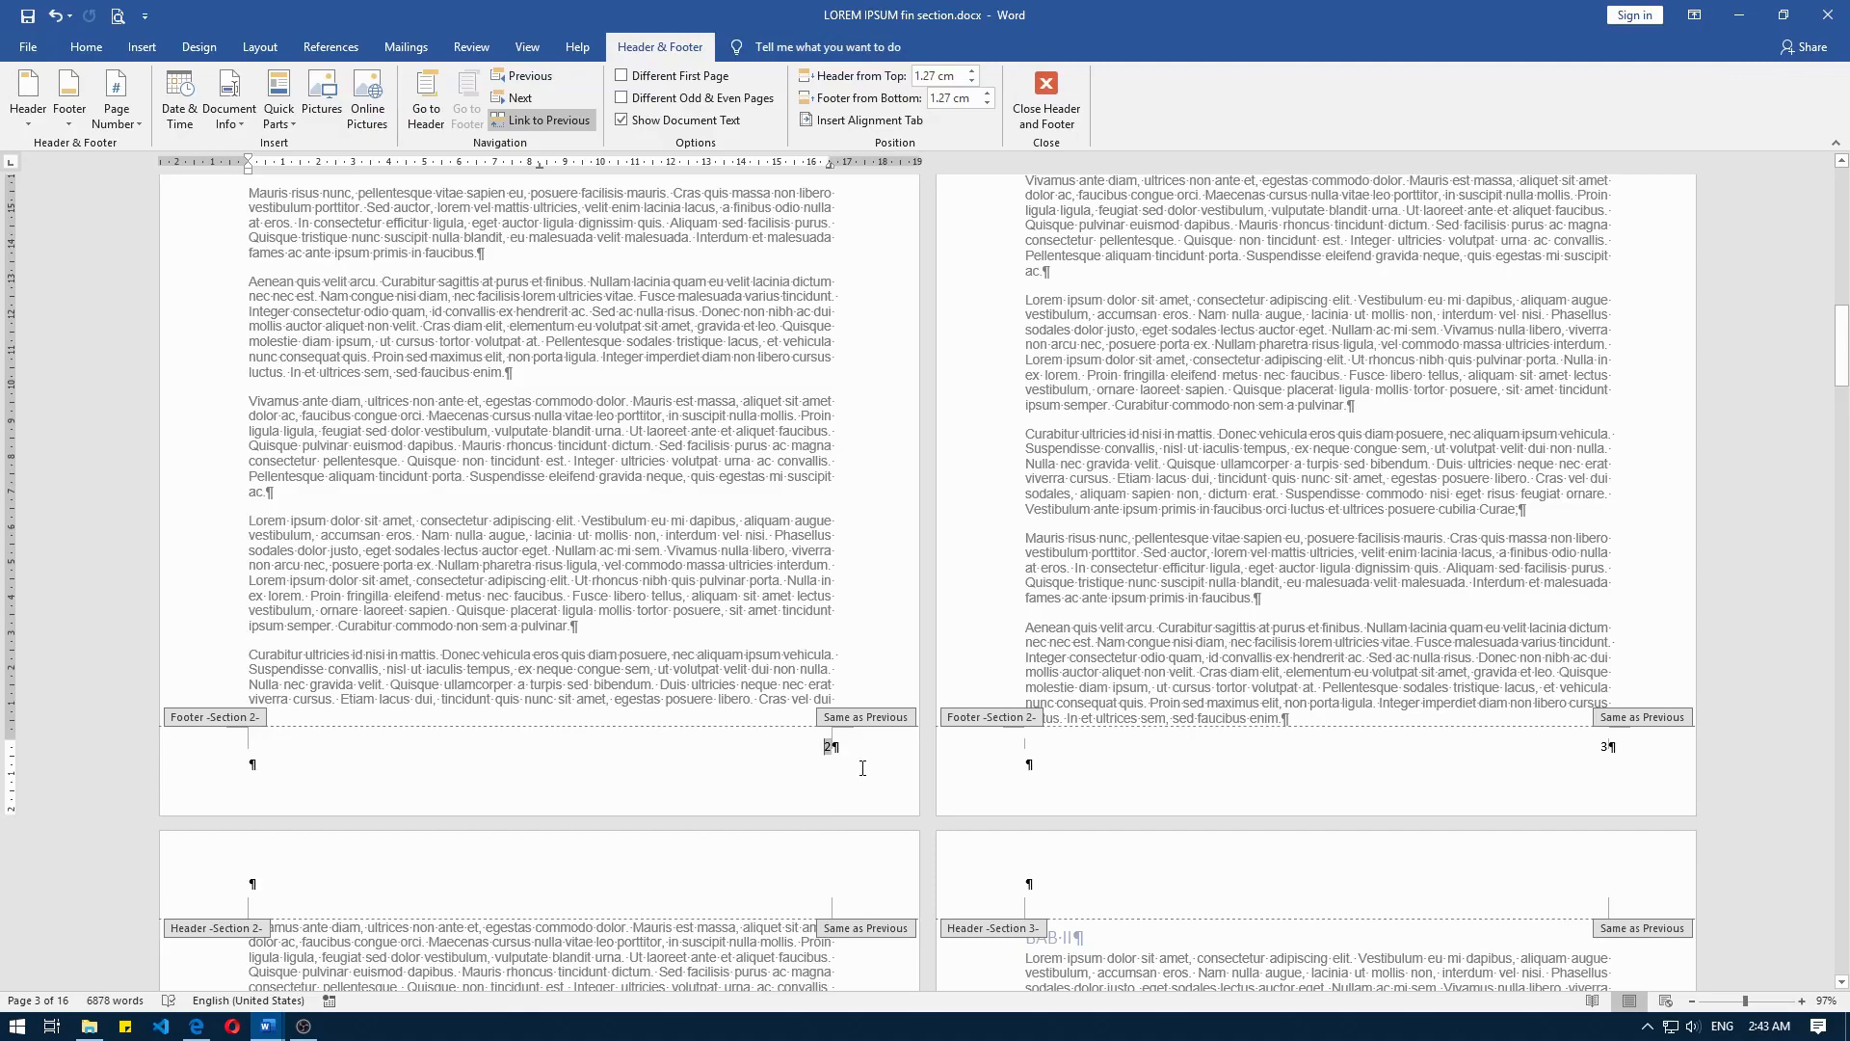
scroll(862, 768, "down", 7)
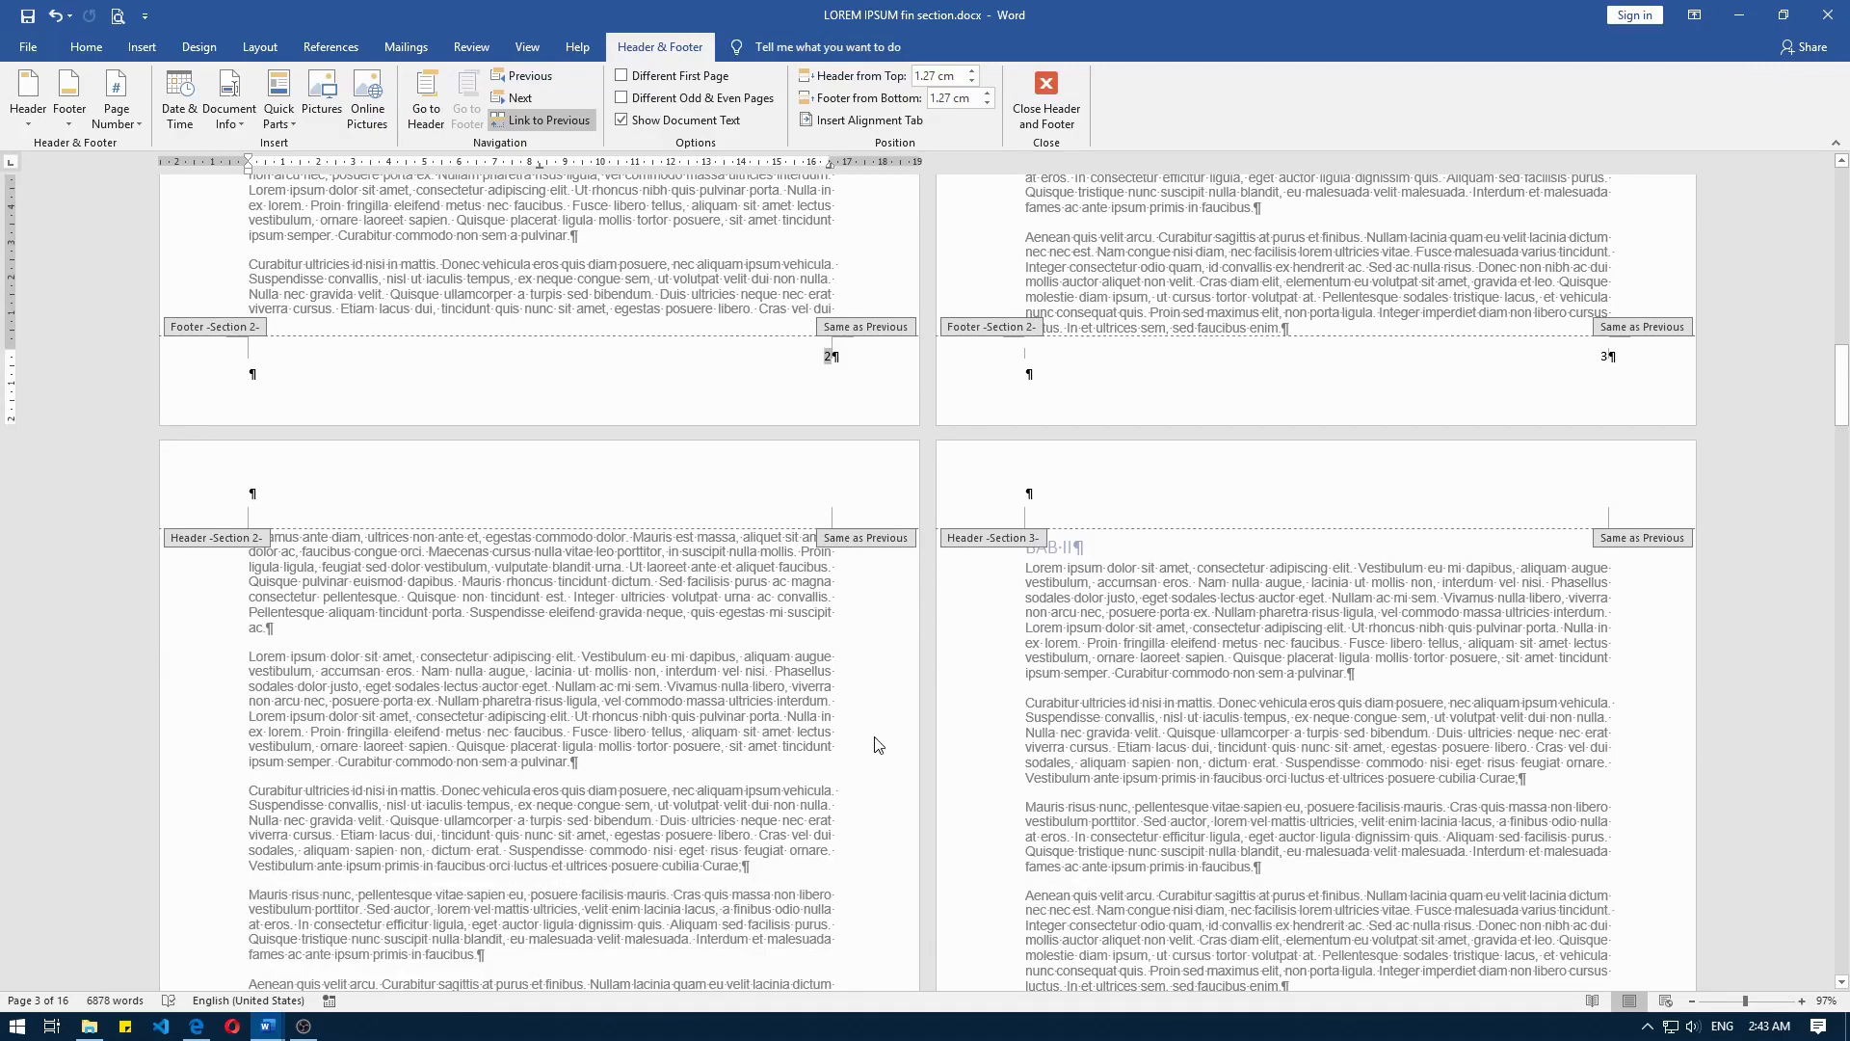
scroll(875, 743, "down", 20)
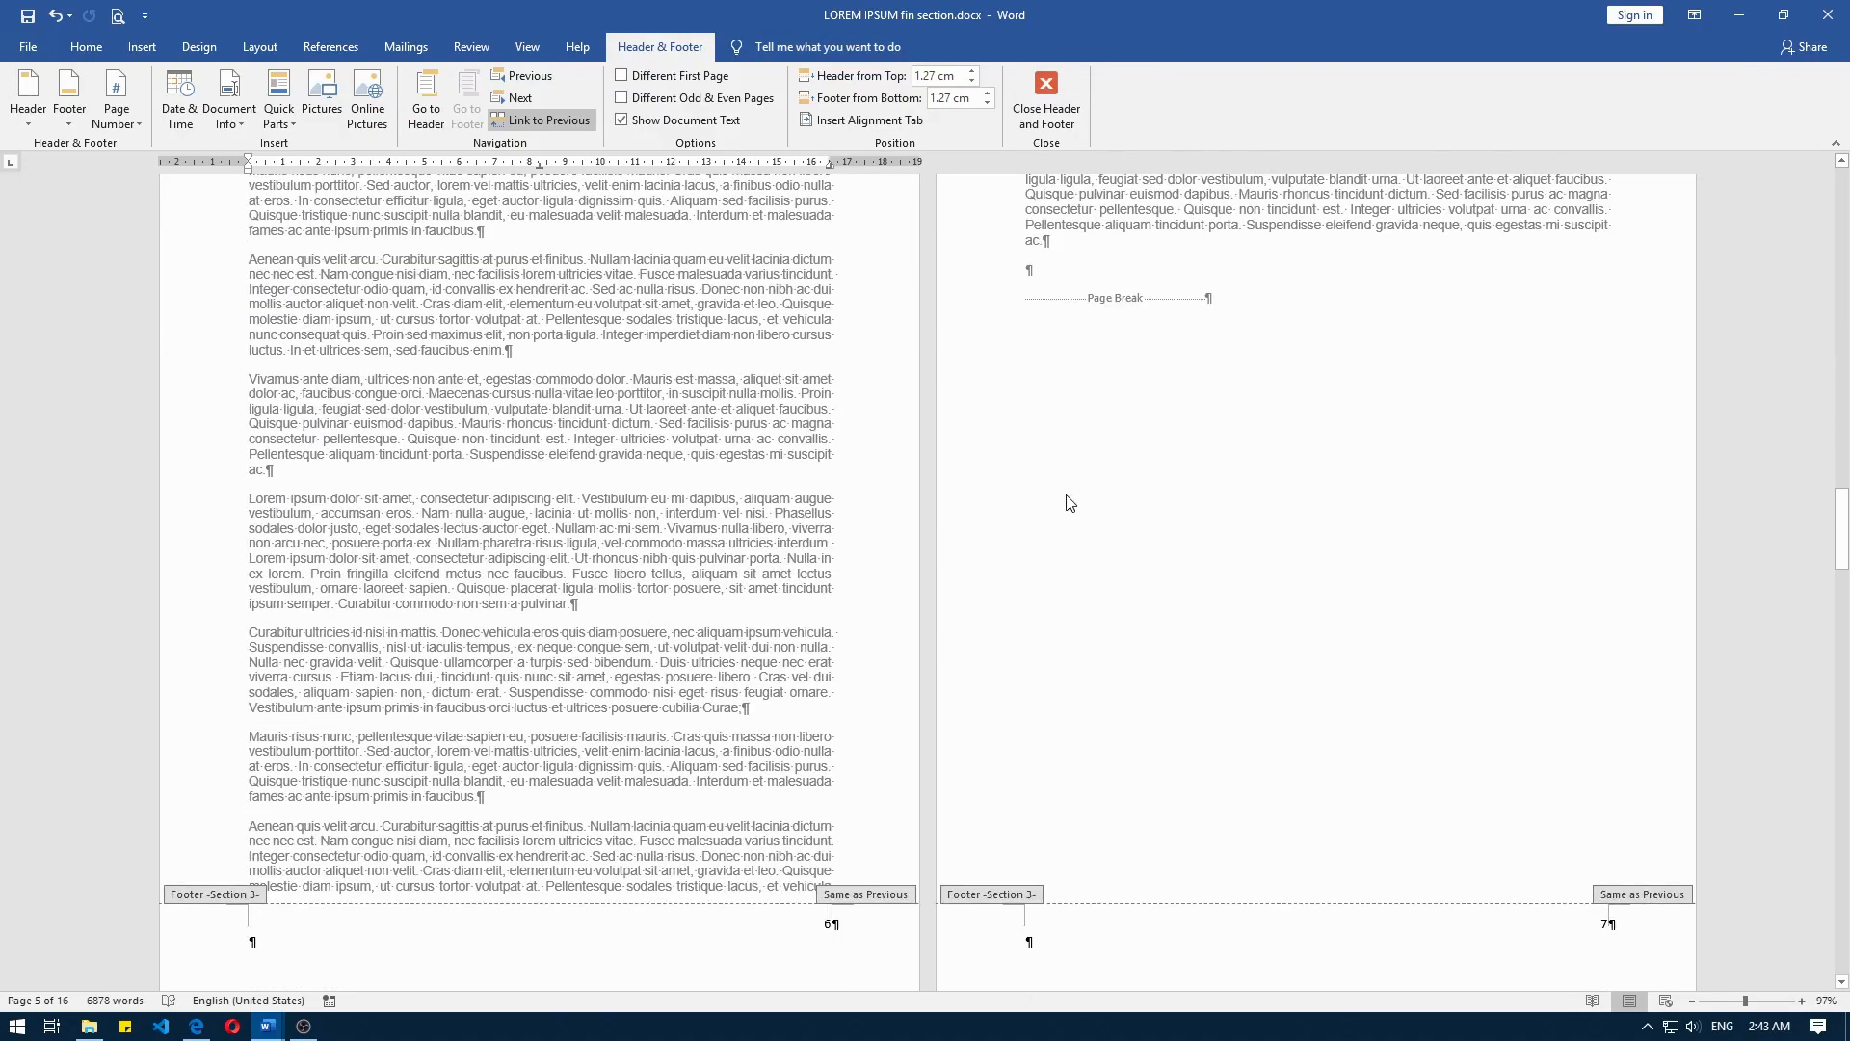
scroll(1062, 527, "down", 13)
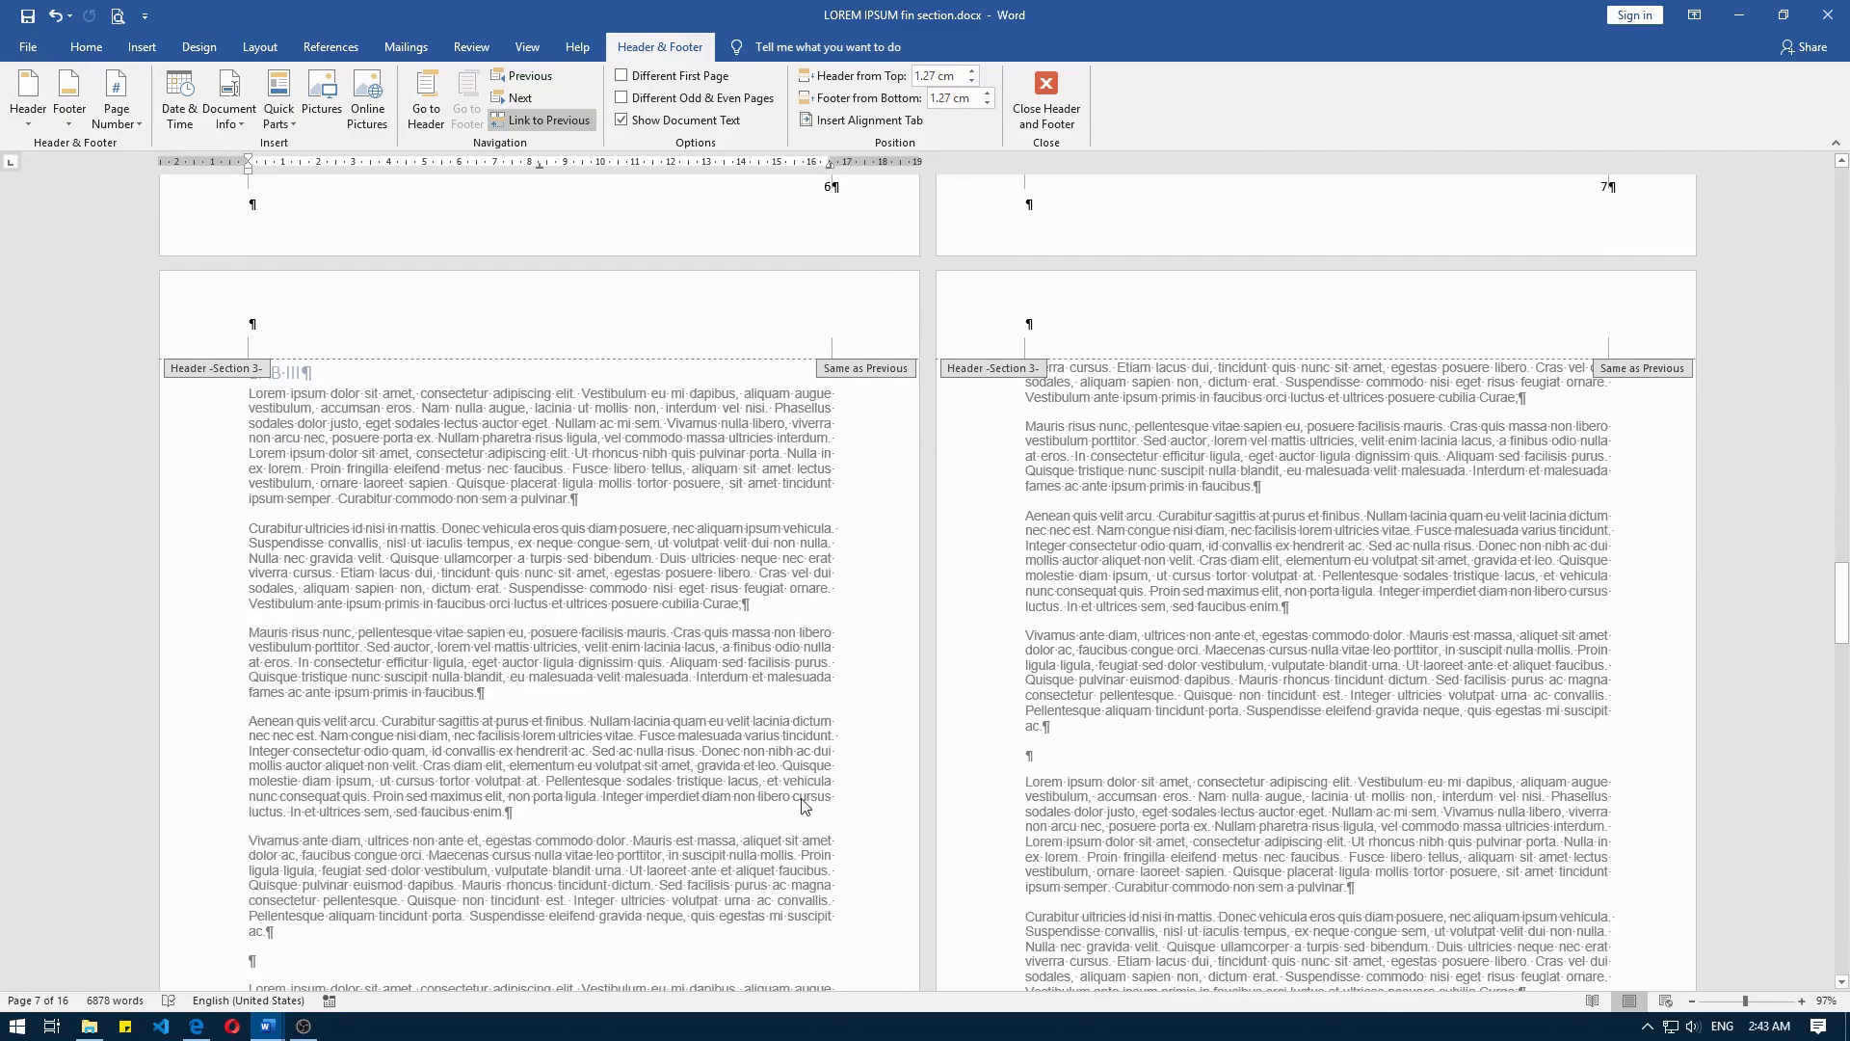
scroll(846, 854, "up", 20)
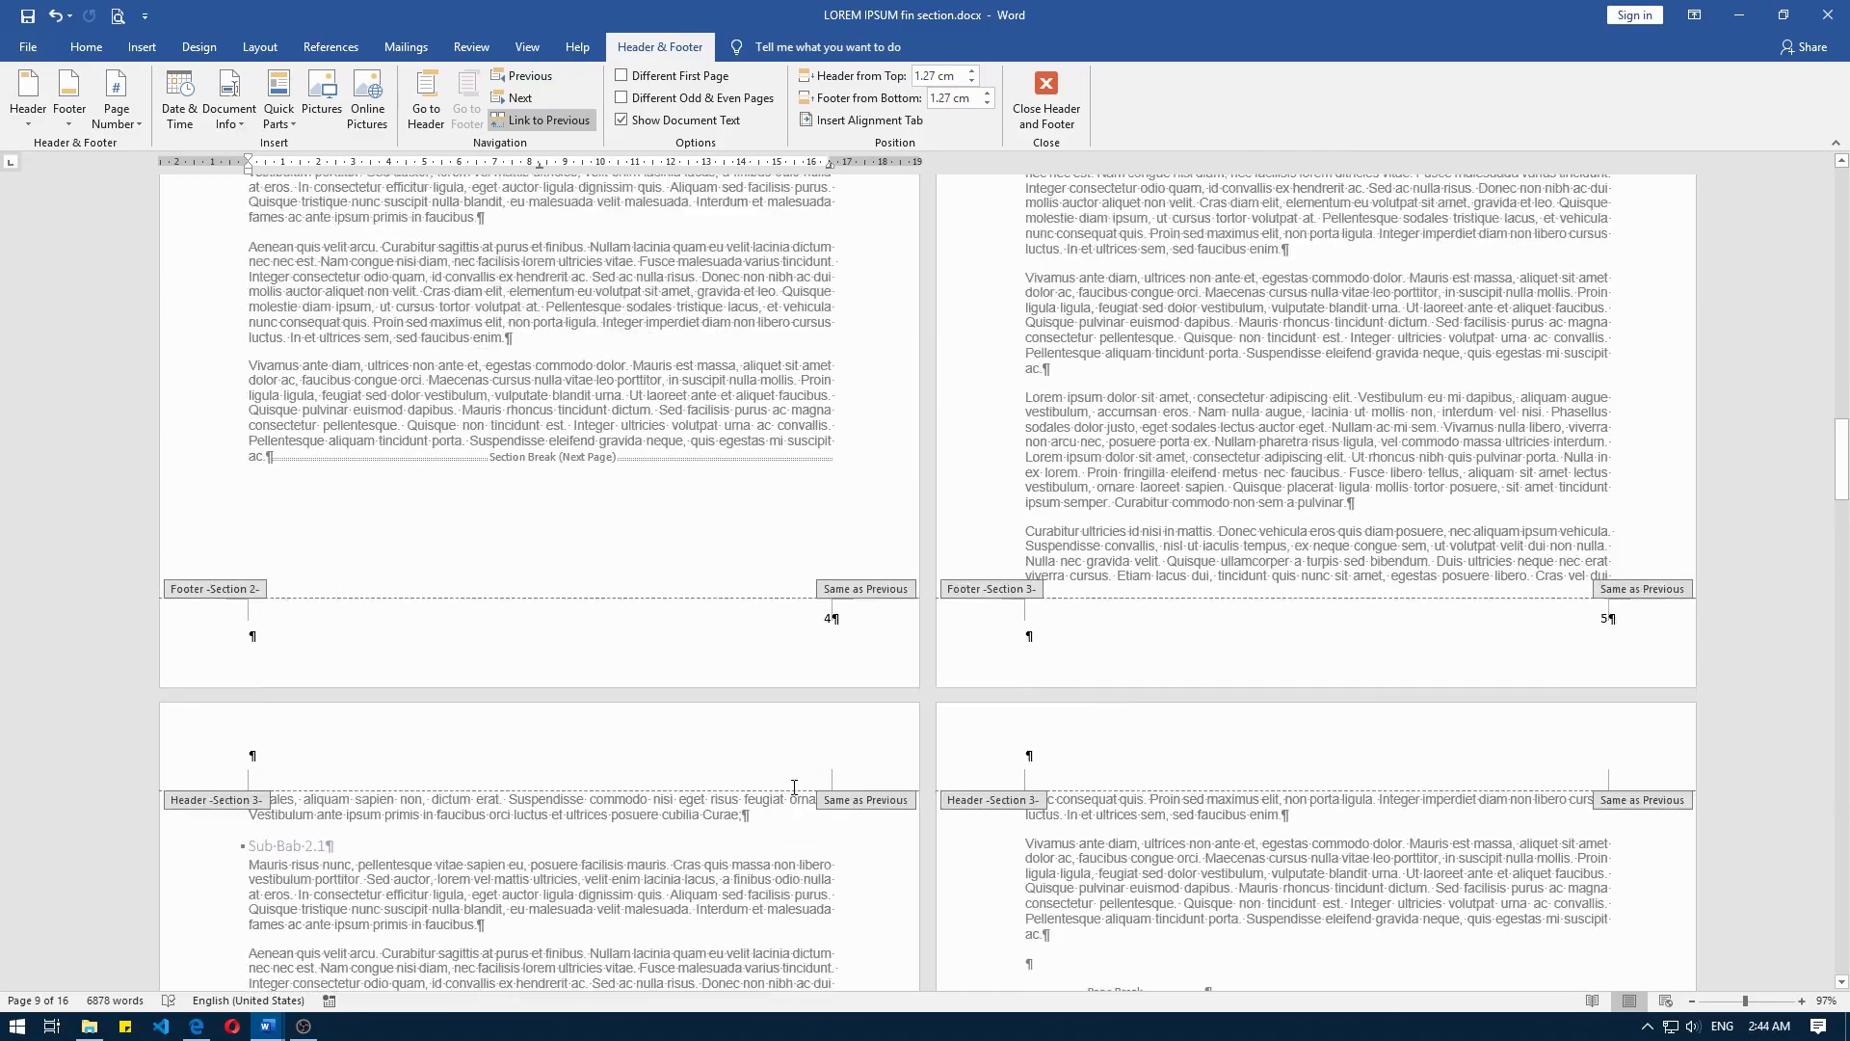
Step: Print page 2 of section 2 and page 8 of section 3 using the range p2s2, p8s3 to a PDF named ff
key("ctrl+p")
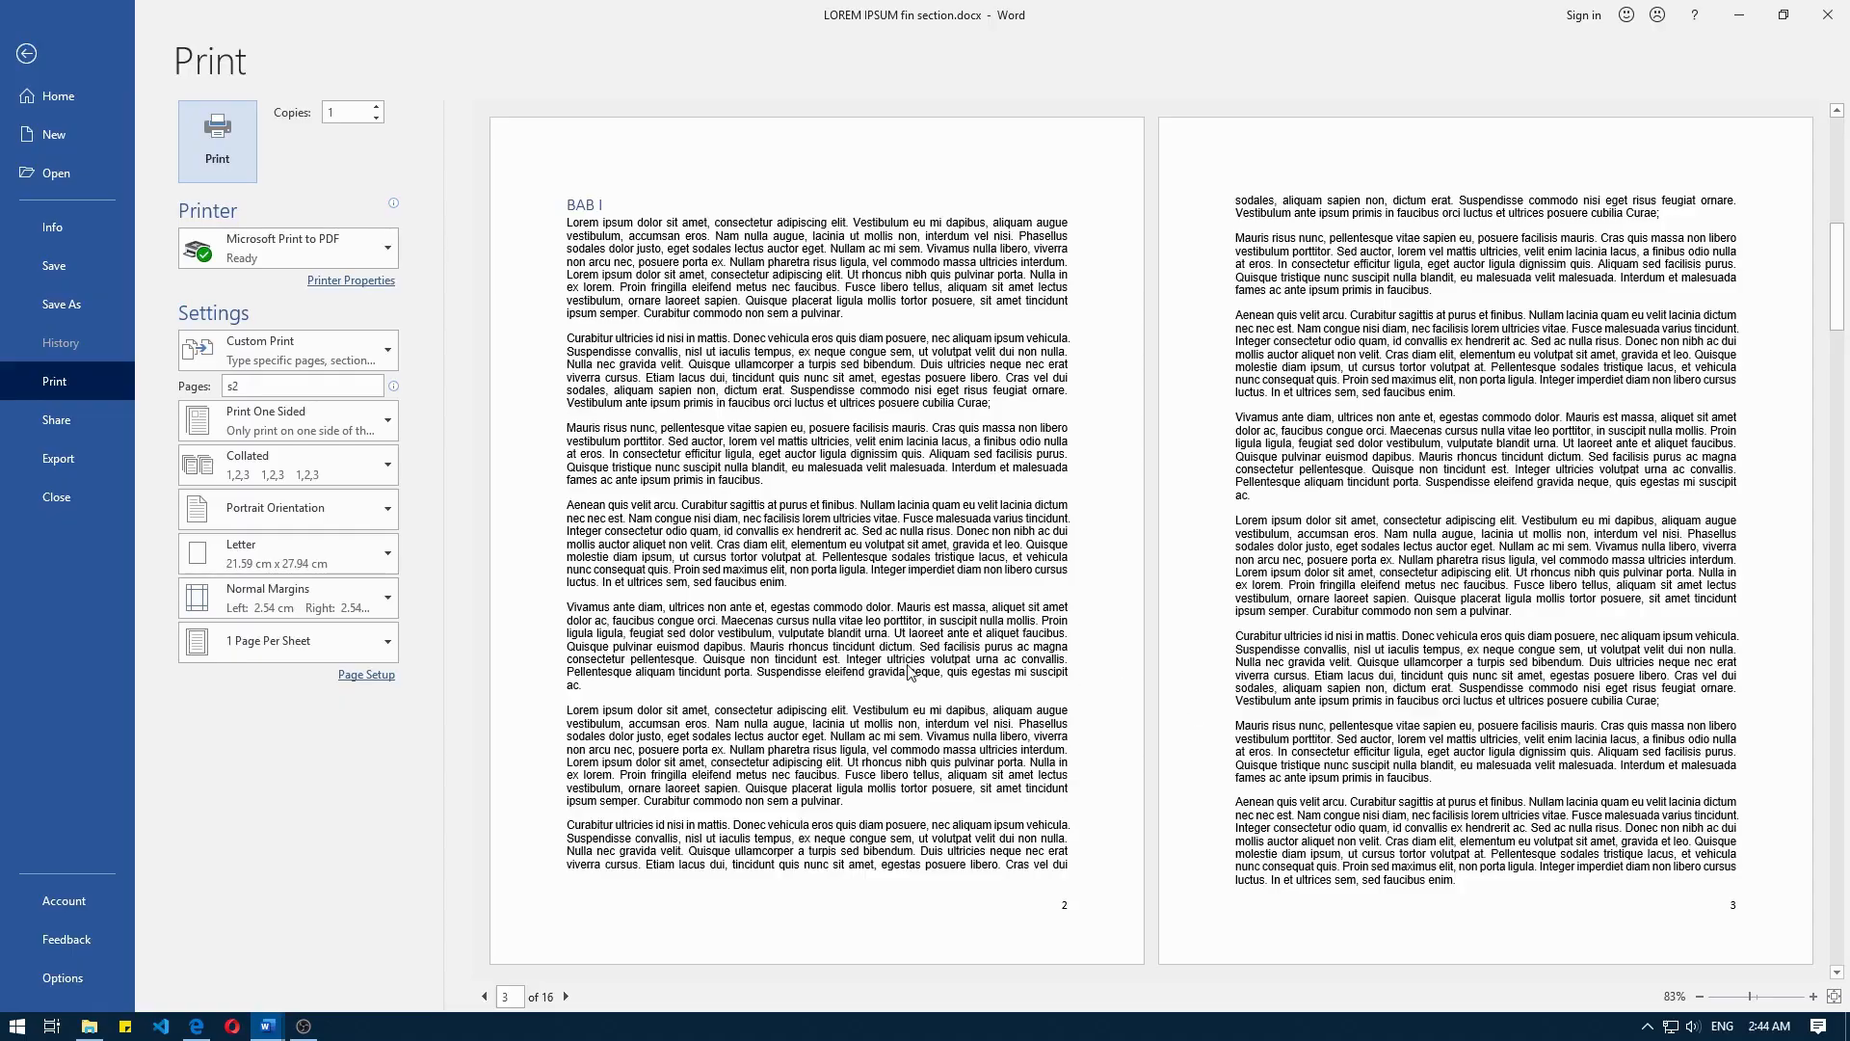
double_click(286, 389)
type("p2")
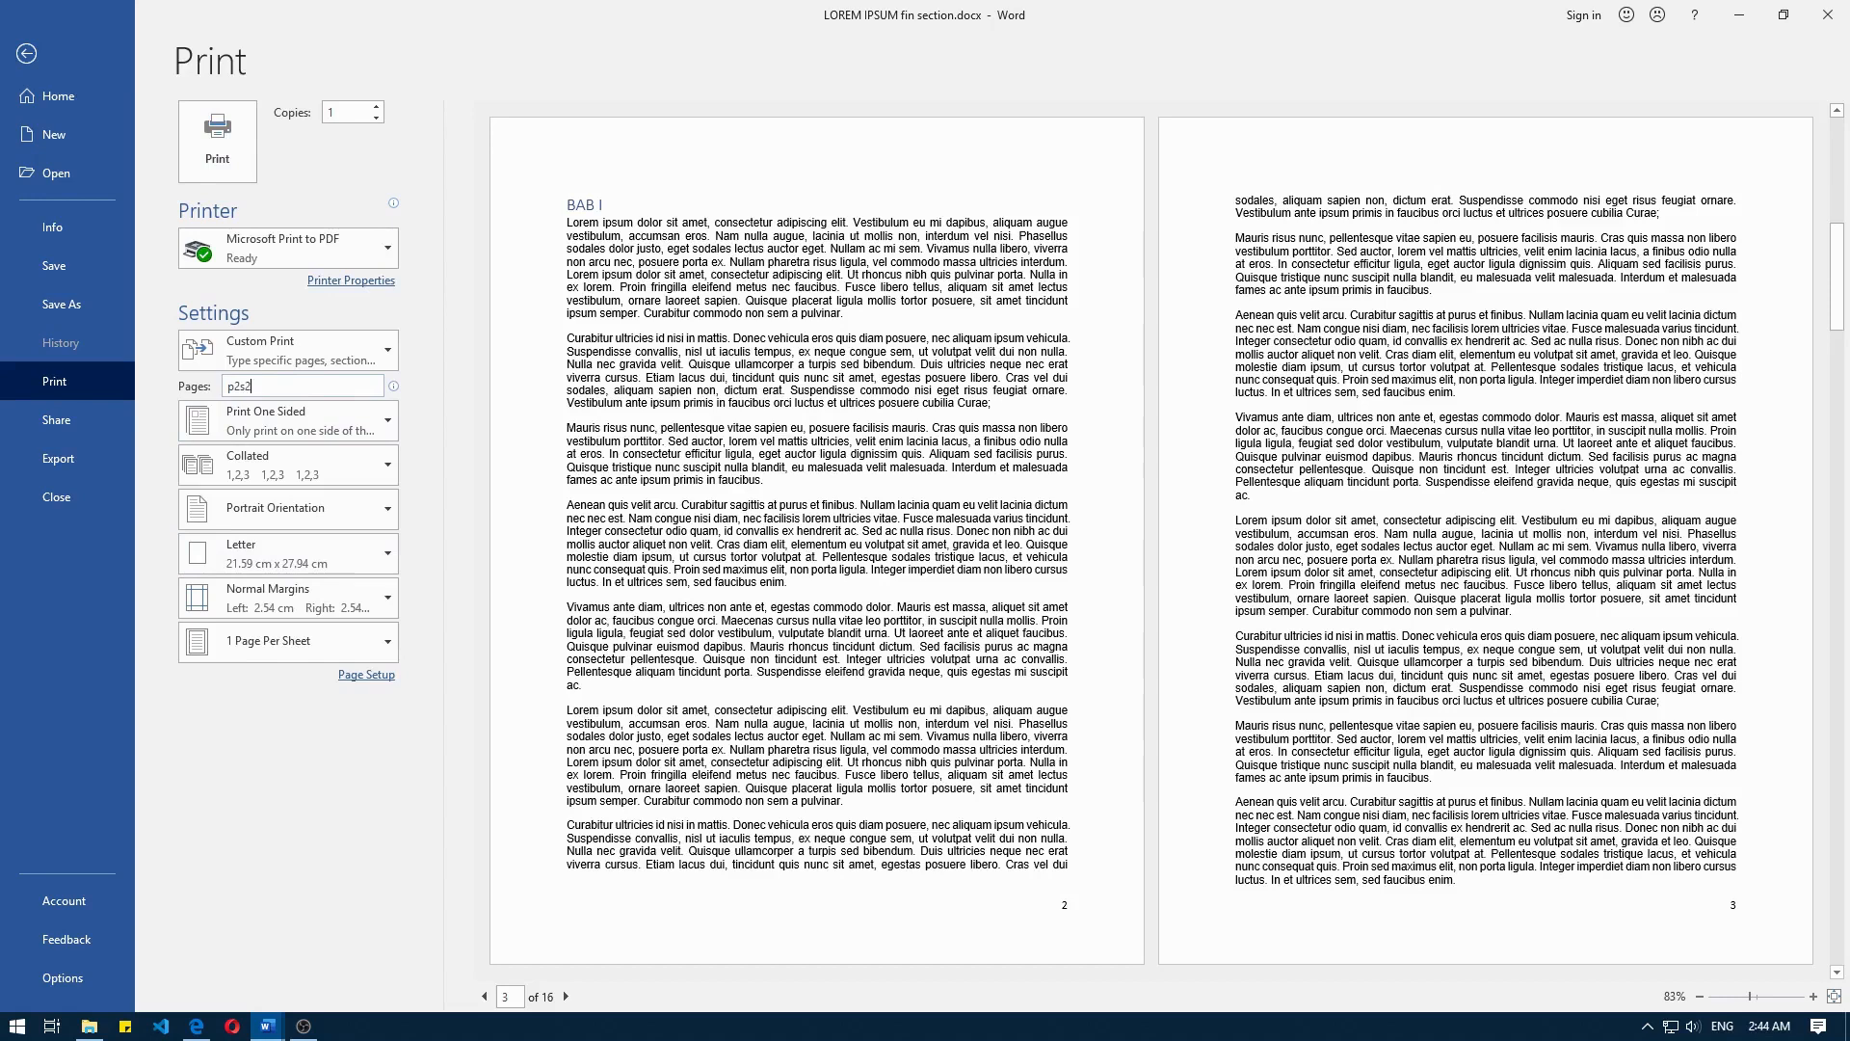
type("s2, p8s3")
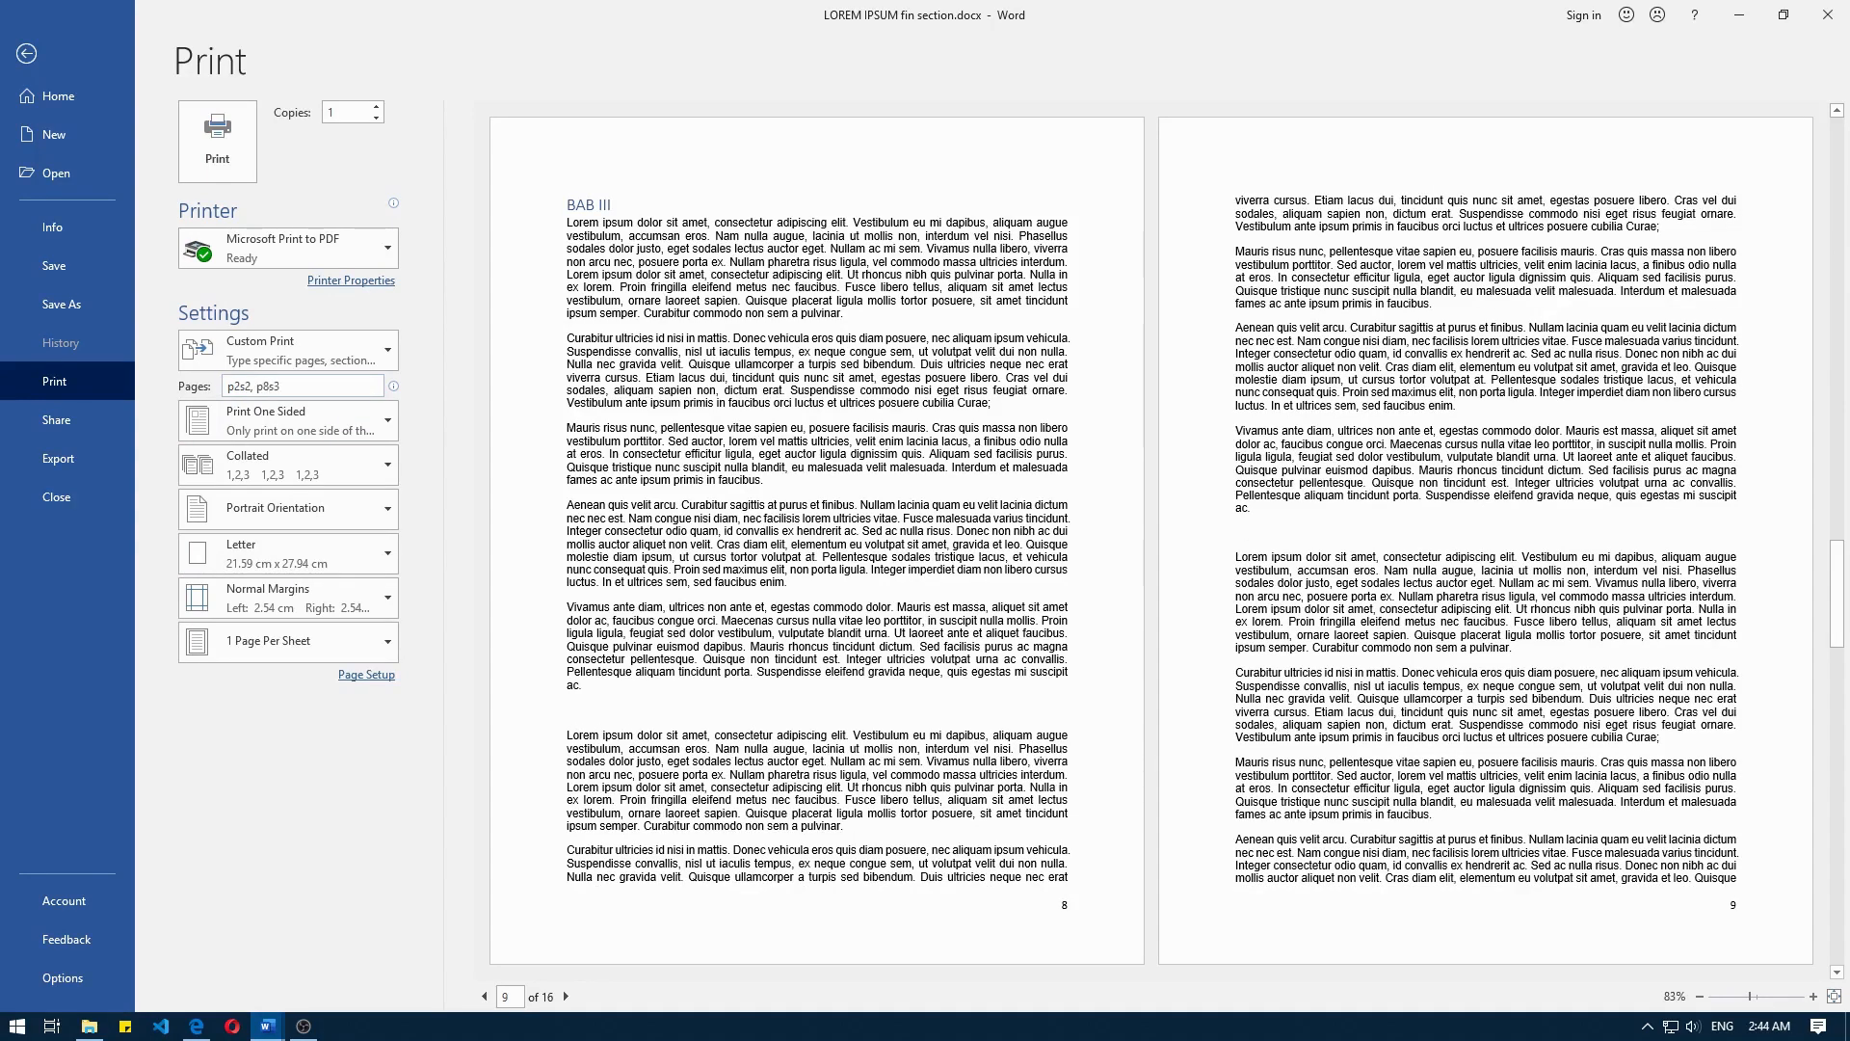
left_click(234, 174)
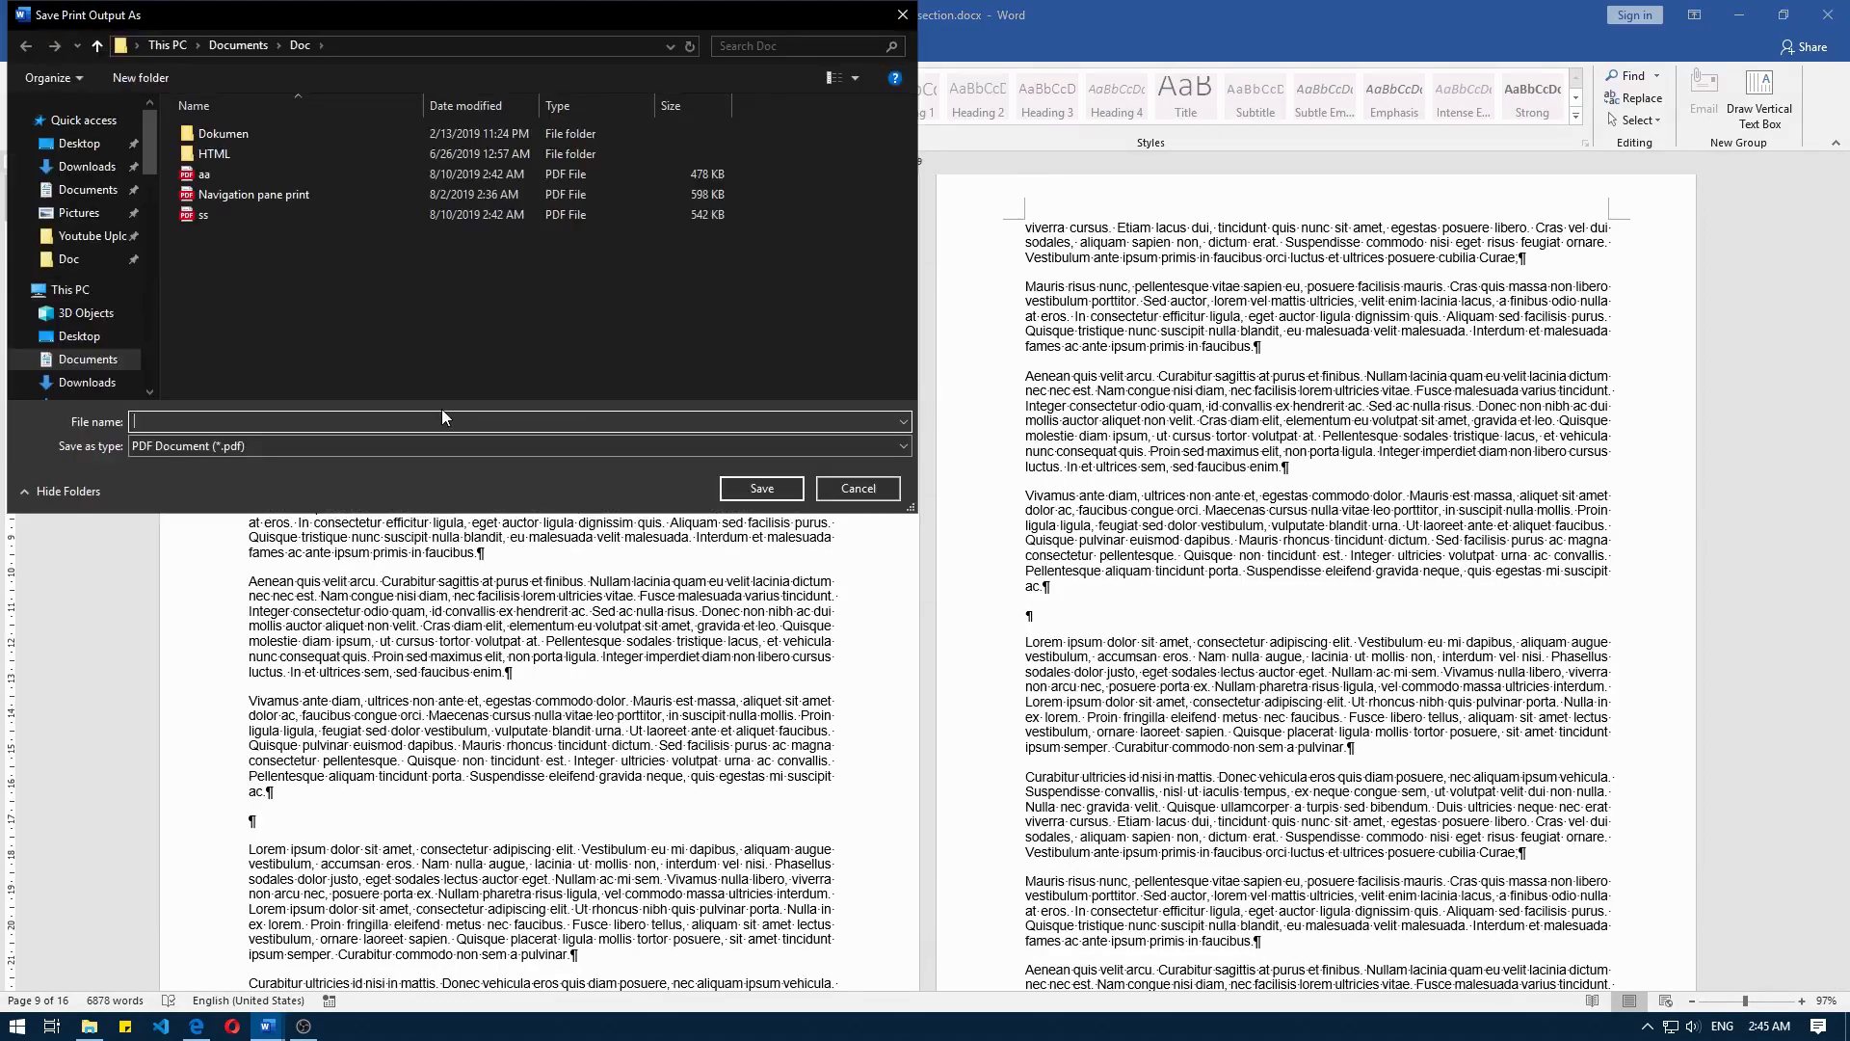
type("dd")
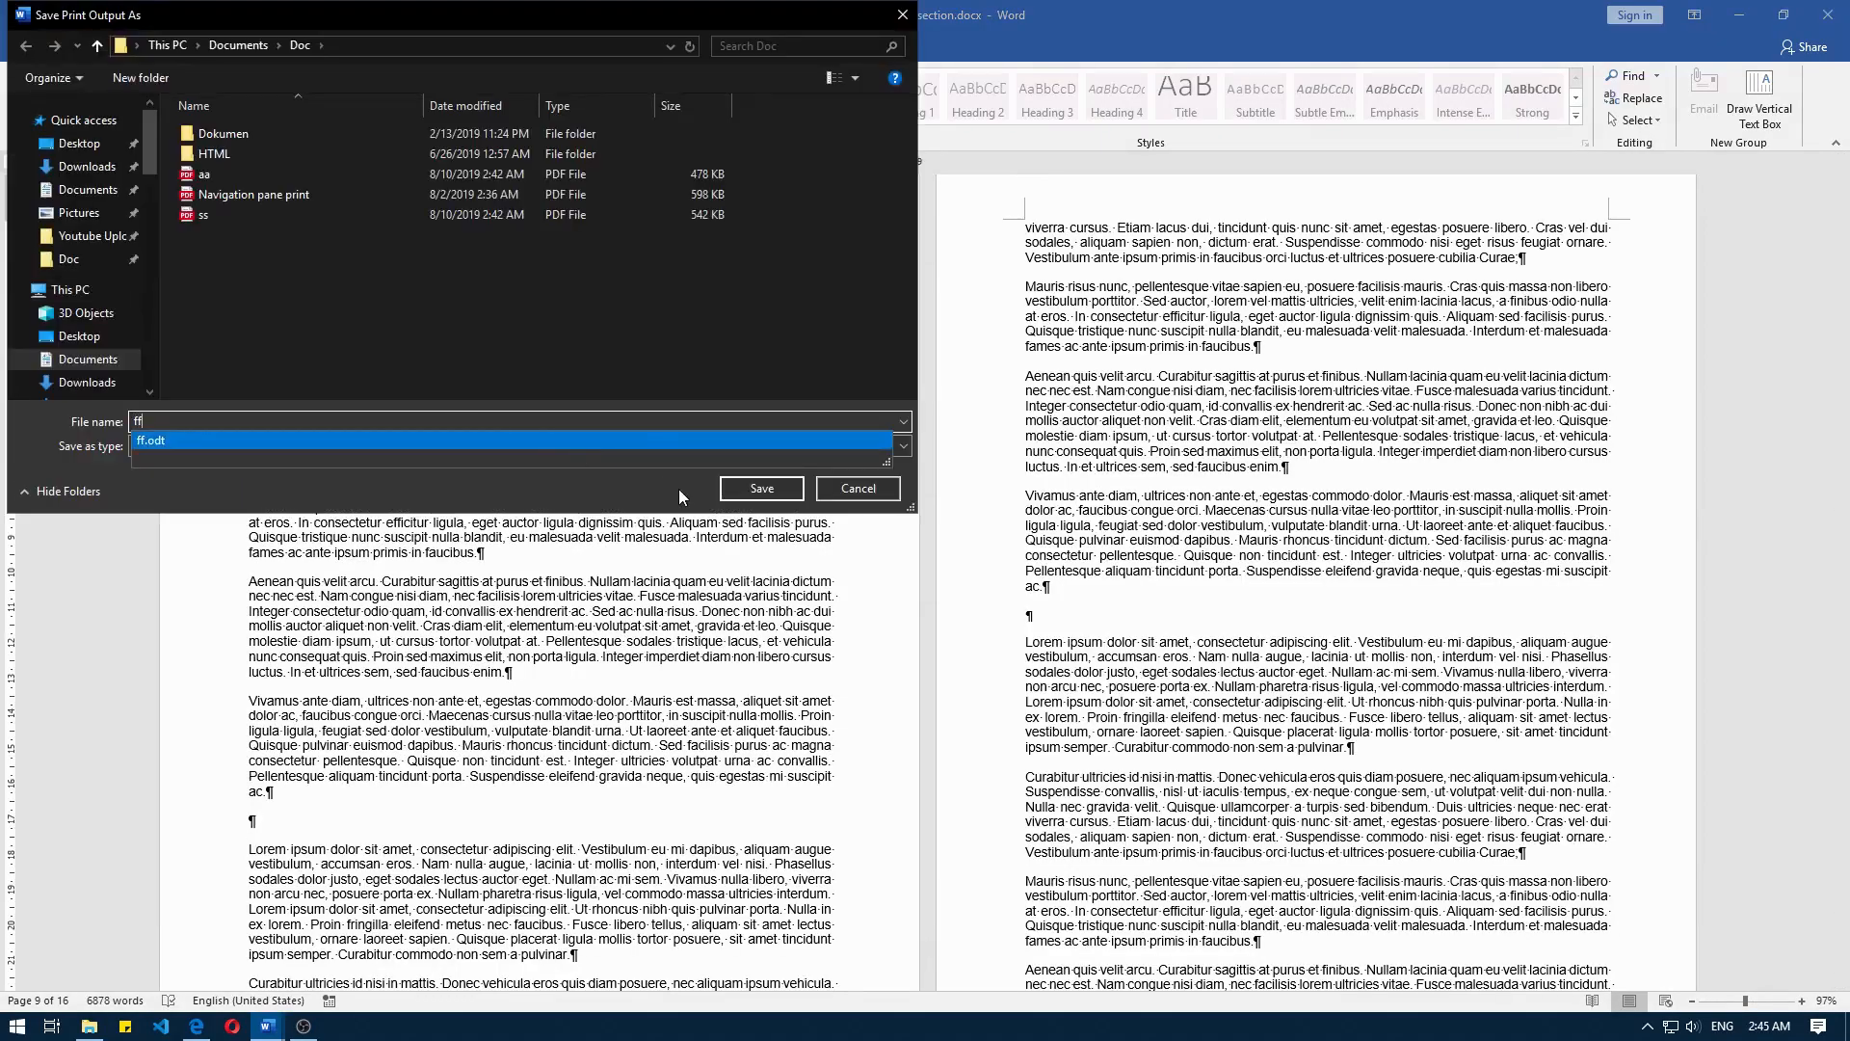
left_click(761, 488)
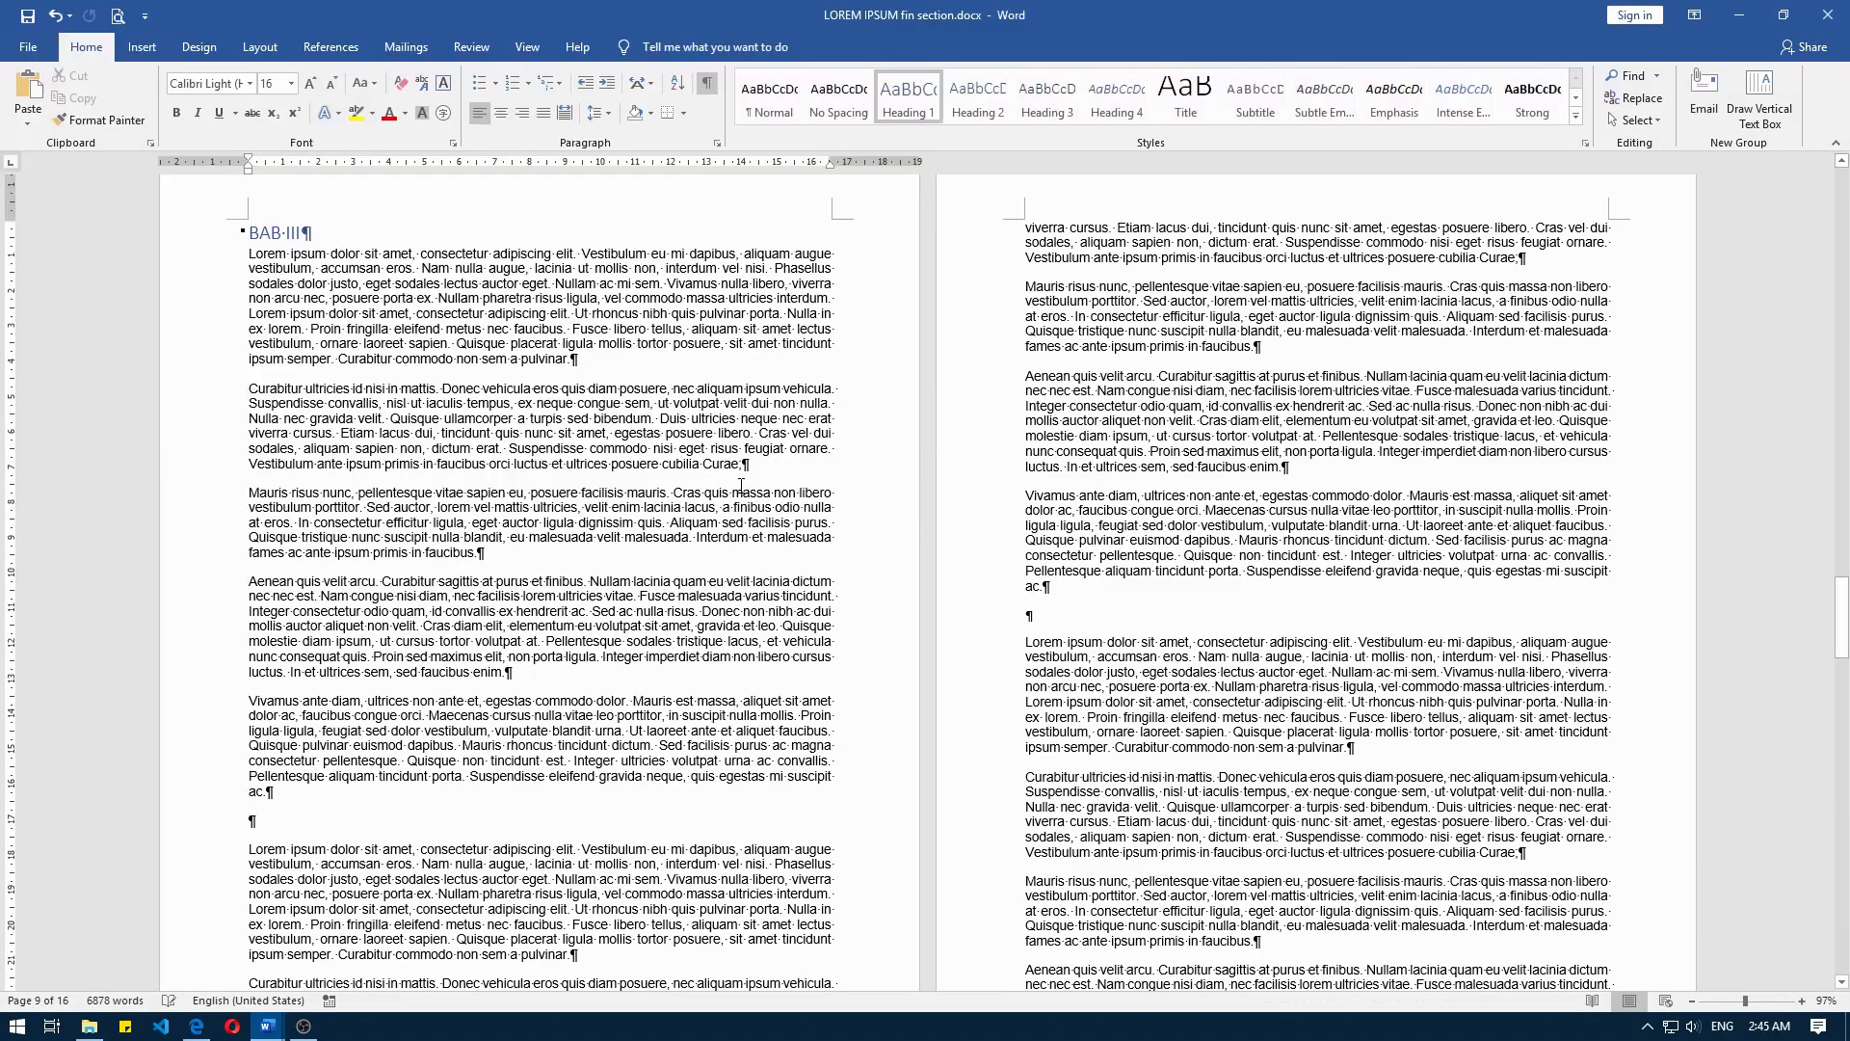
Step: Open ff.pdf from the Doc folder and check the chapter headings and page numbers on its pages
left_click(89, 1025)
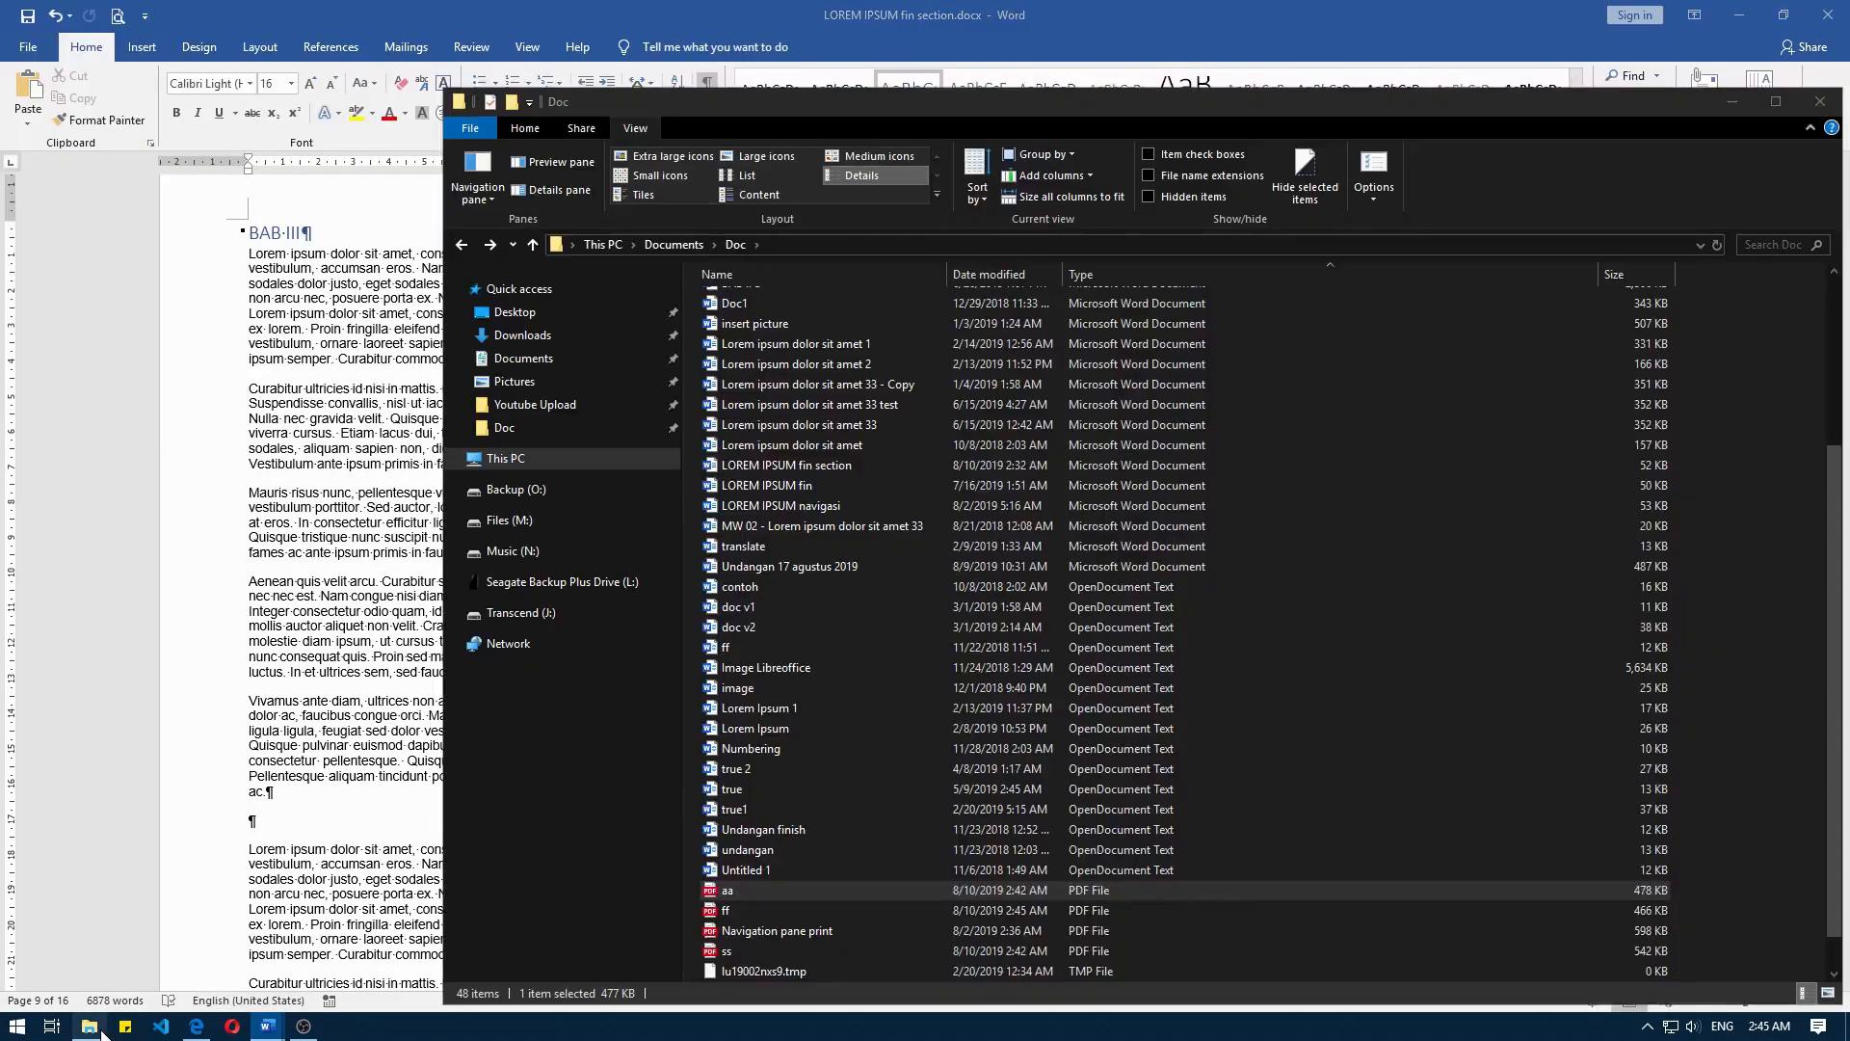
double_click(762, 908)
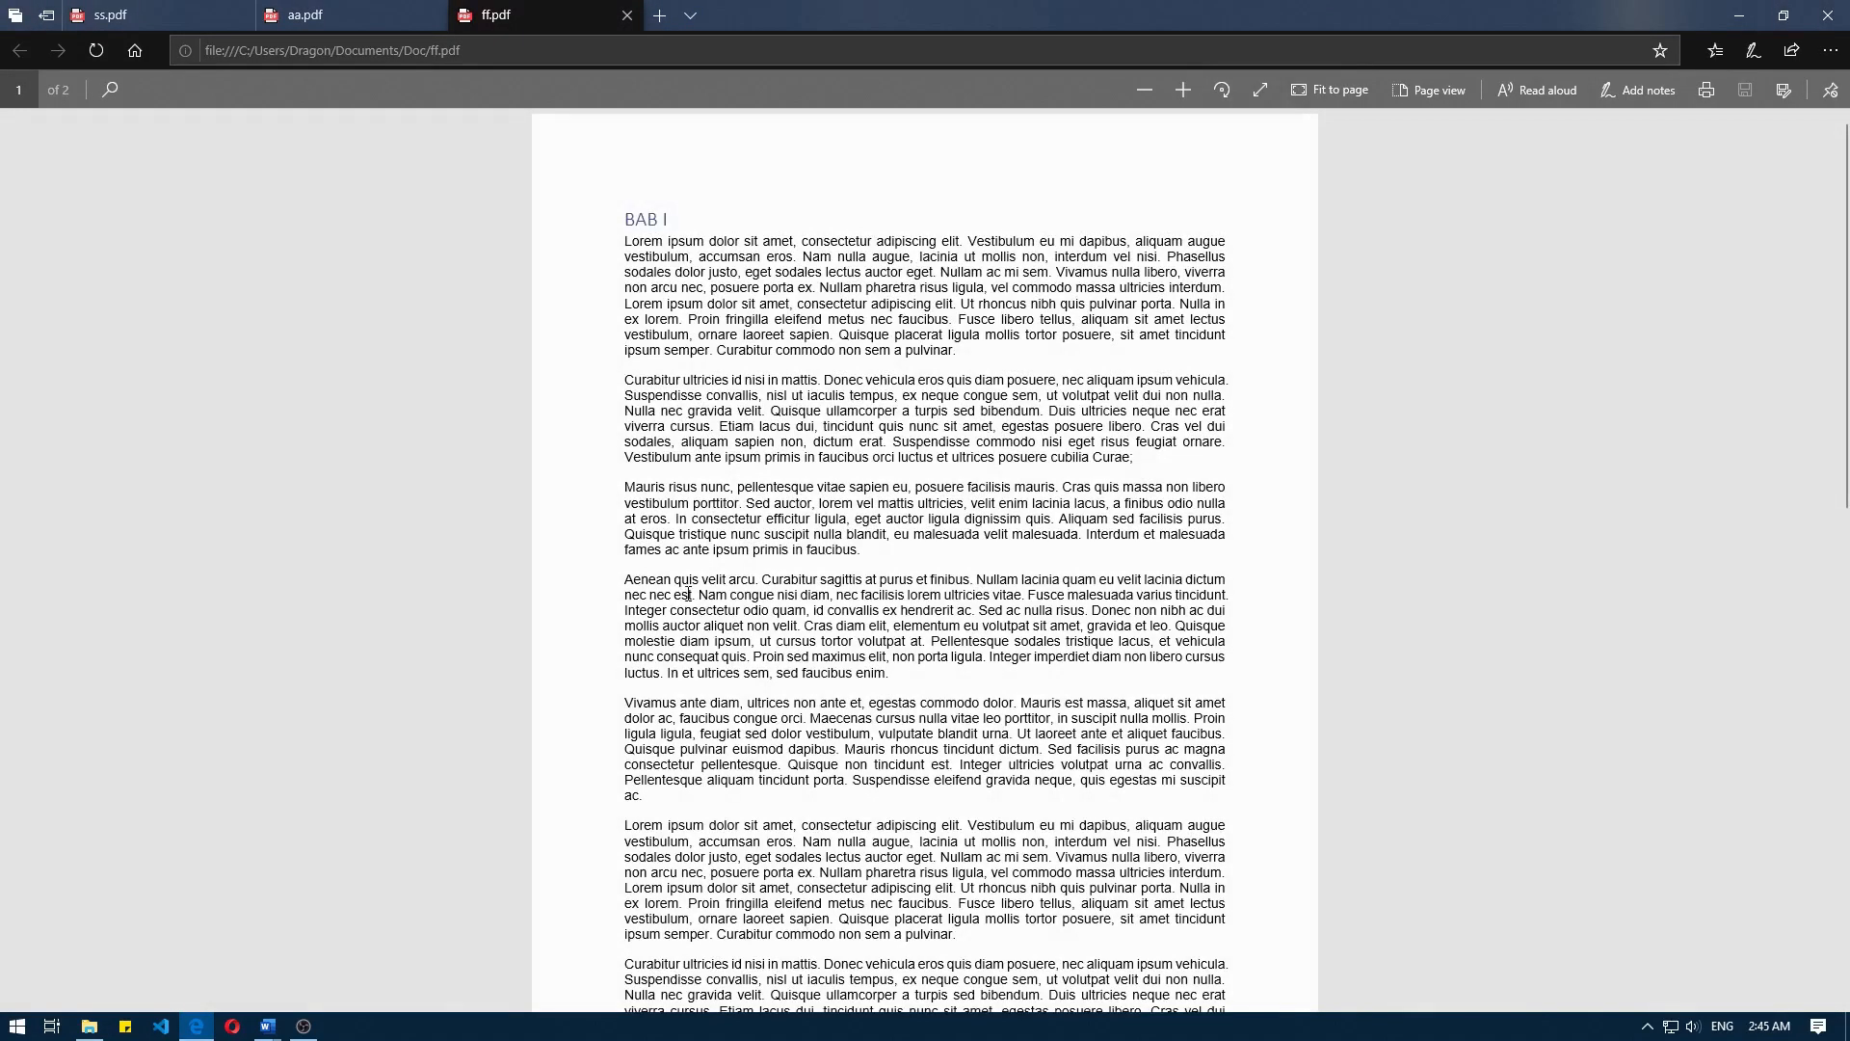
scroll(772, 409, "down", 7)
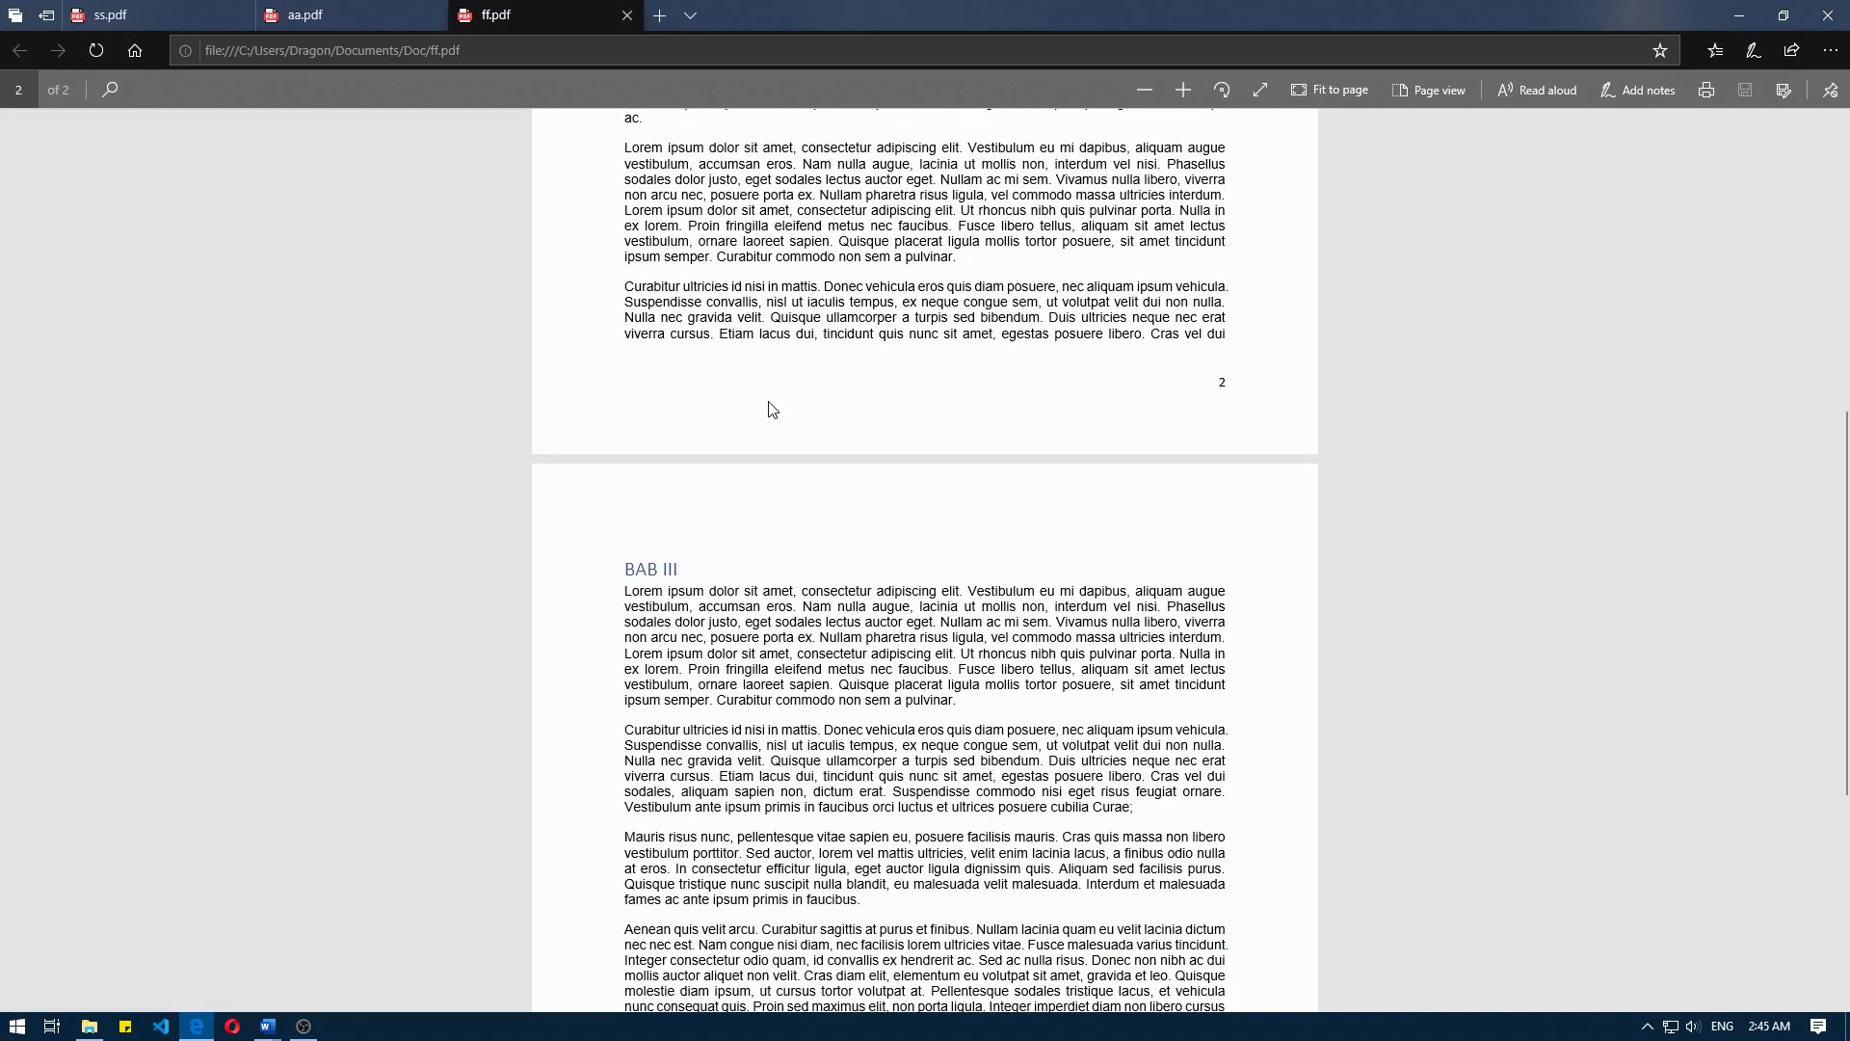
scroll(772, 409, "up", 1)
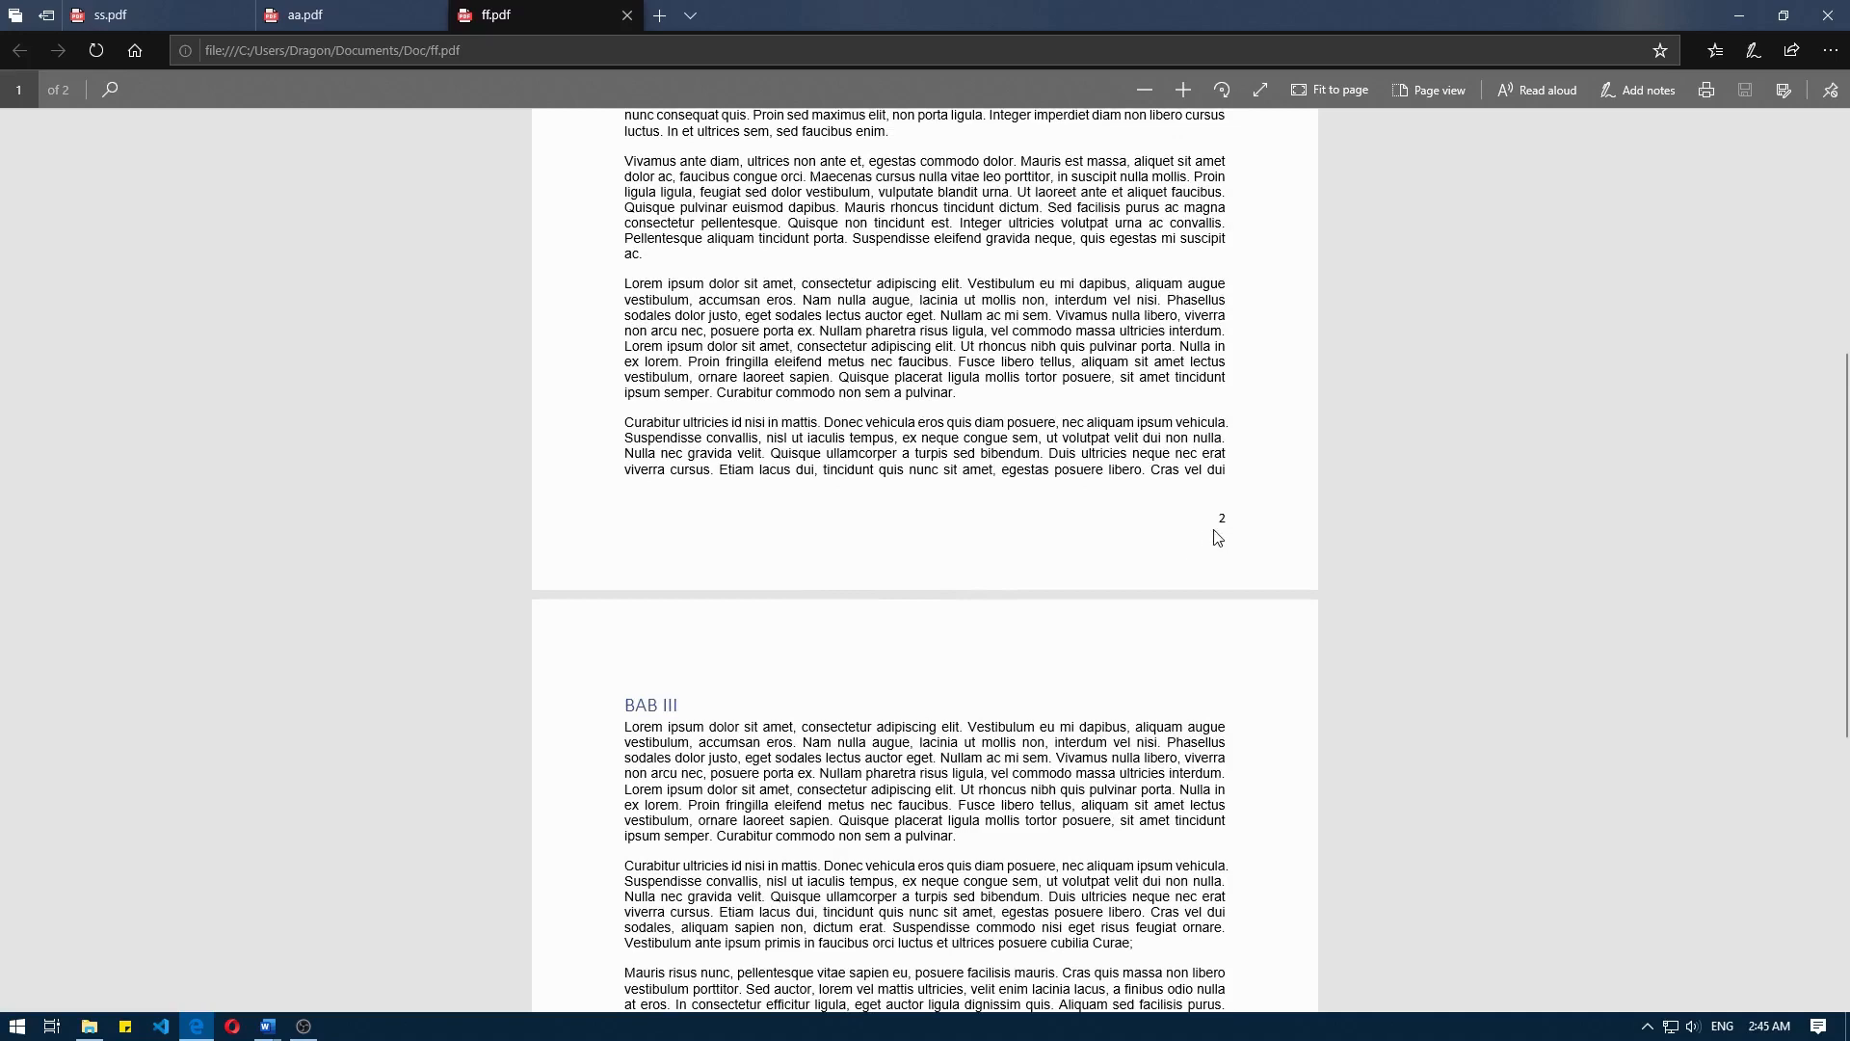
scroll(1212, 539, "down", 5)
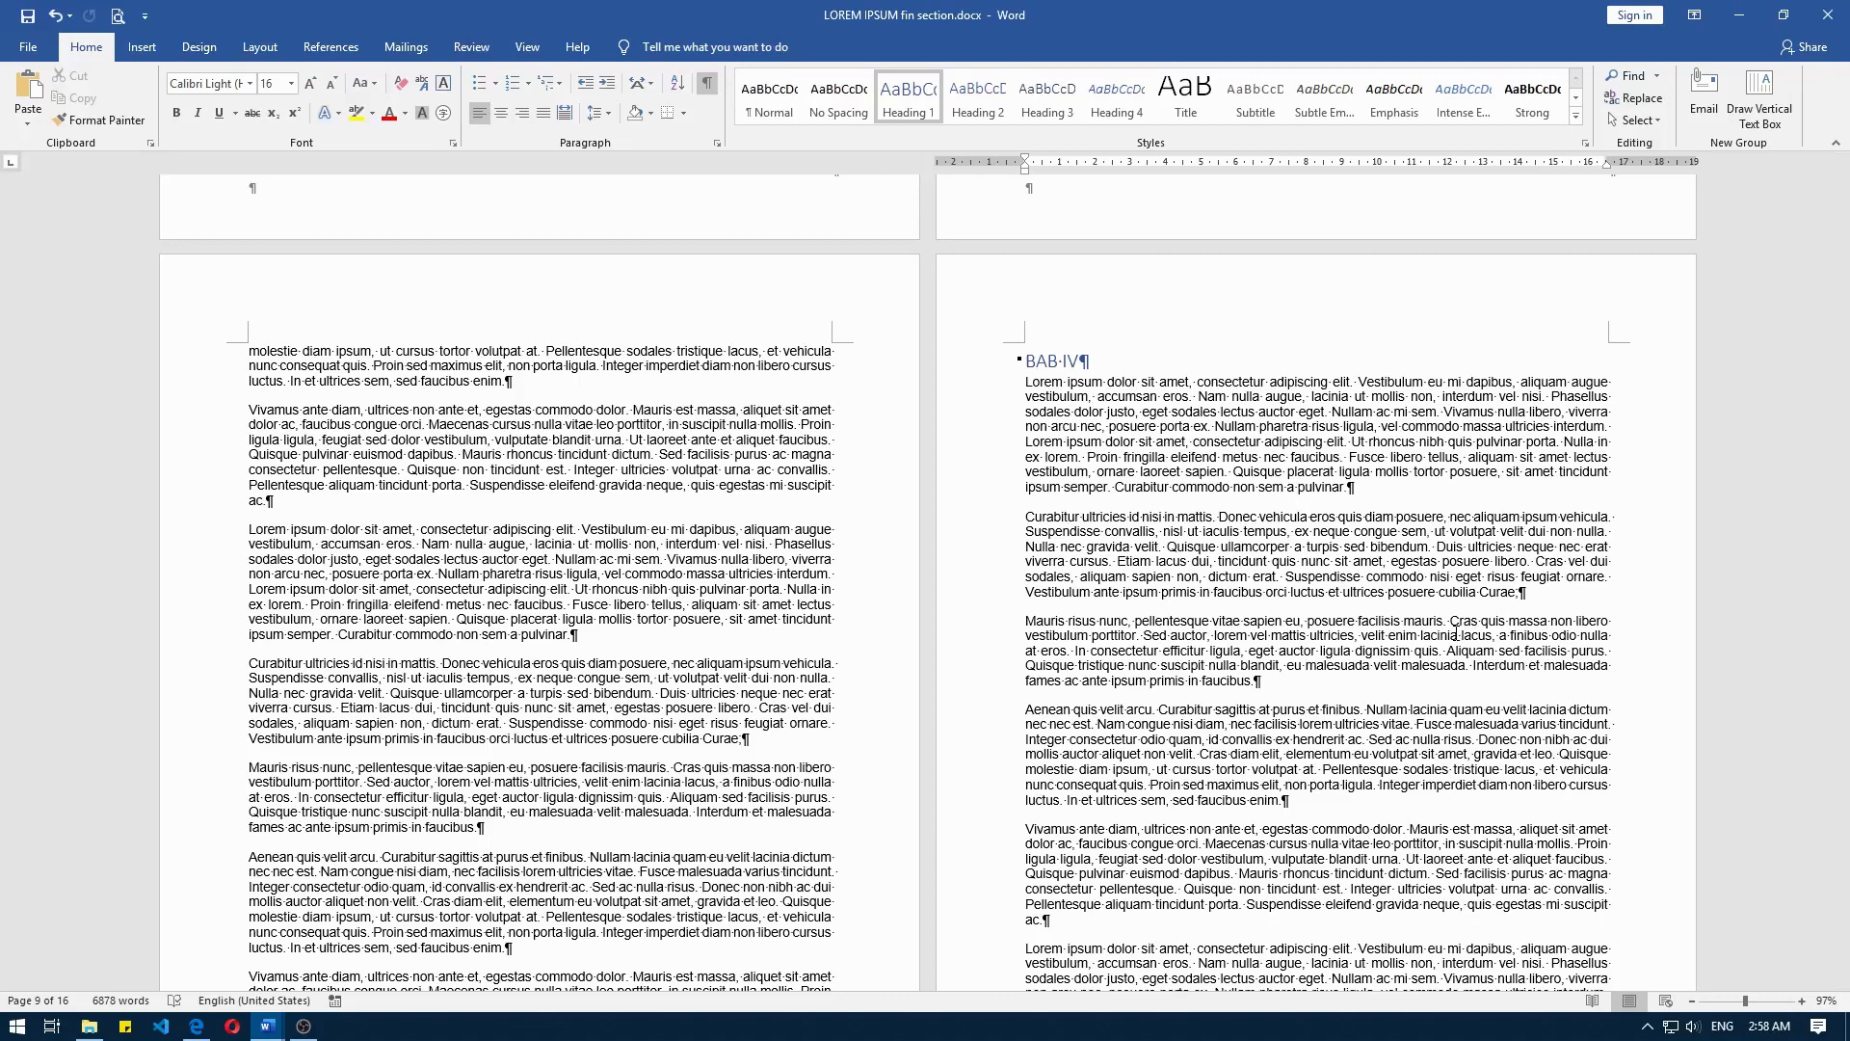
Step: In the Word document, open the footer on the first BAB V page and examine the section and page numbers of BAB IV and BAB V
scroll(1456, 634, "down", 3)
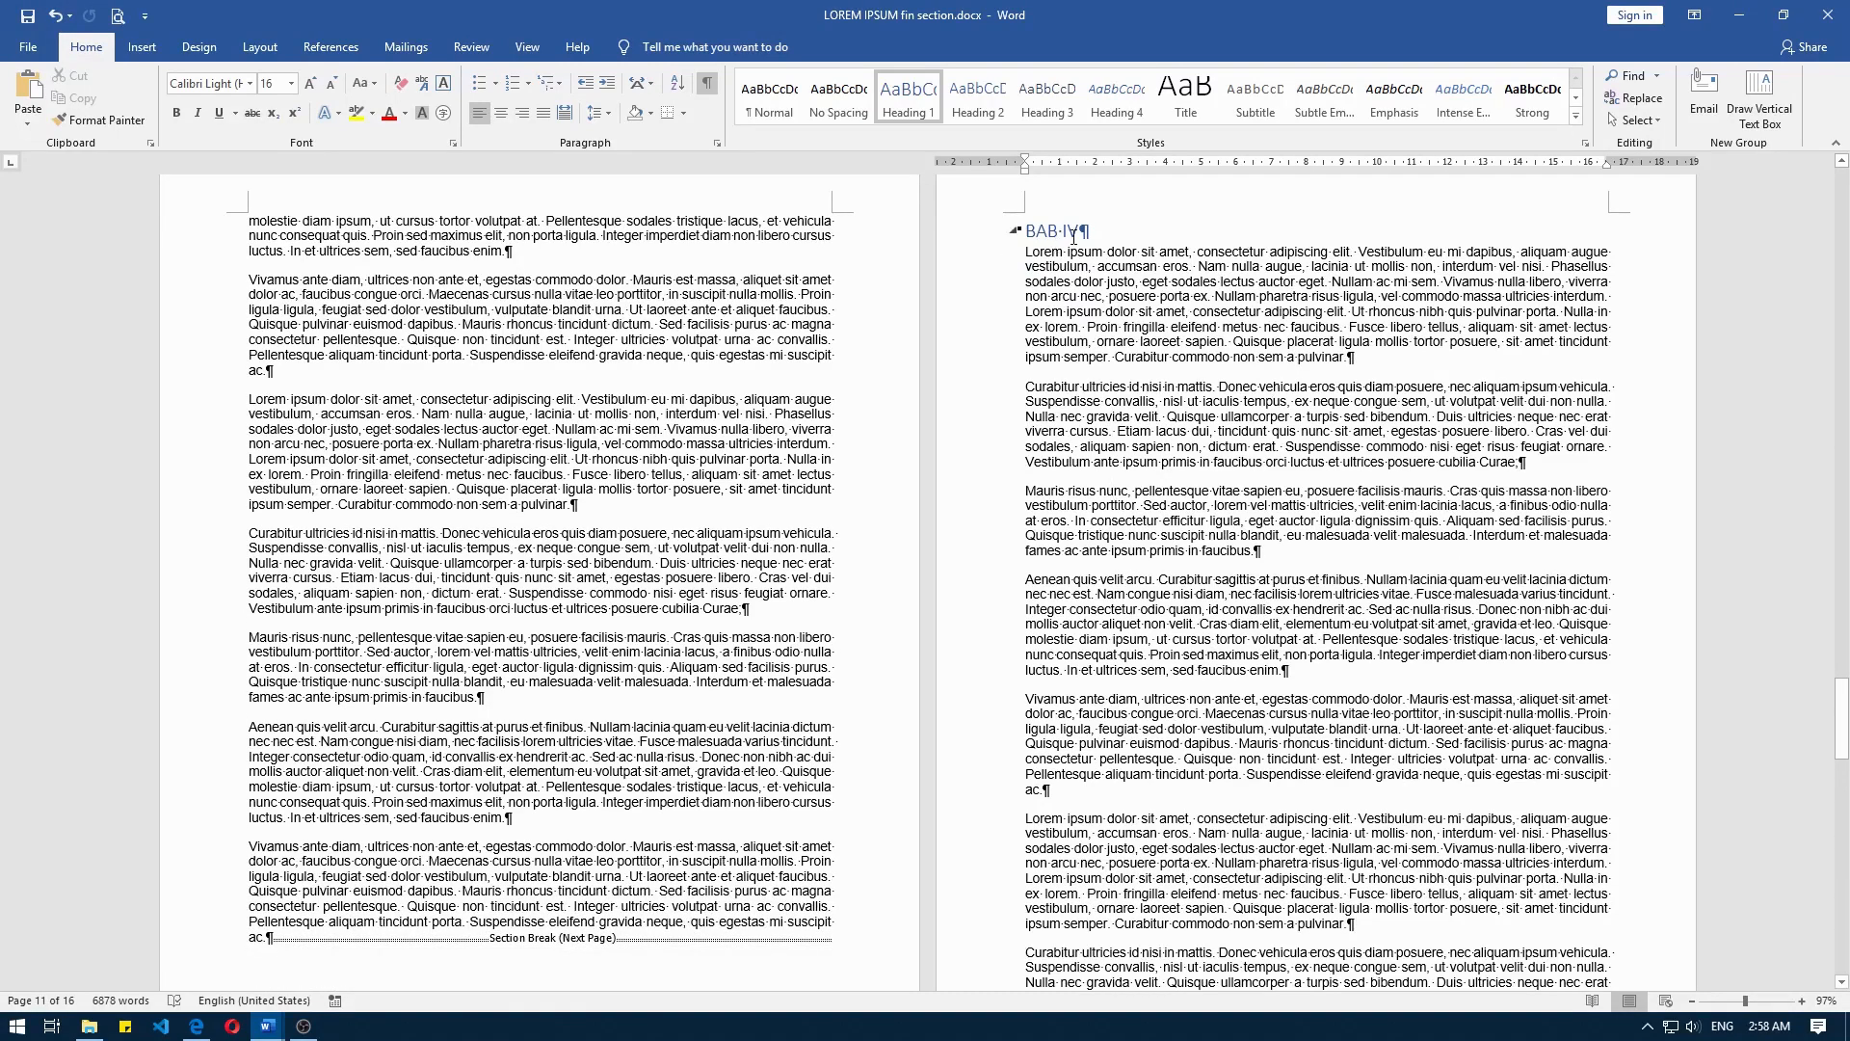
scroll(1435, 752, "down", 6)
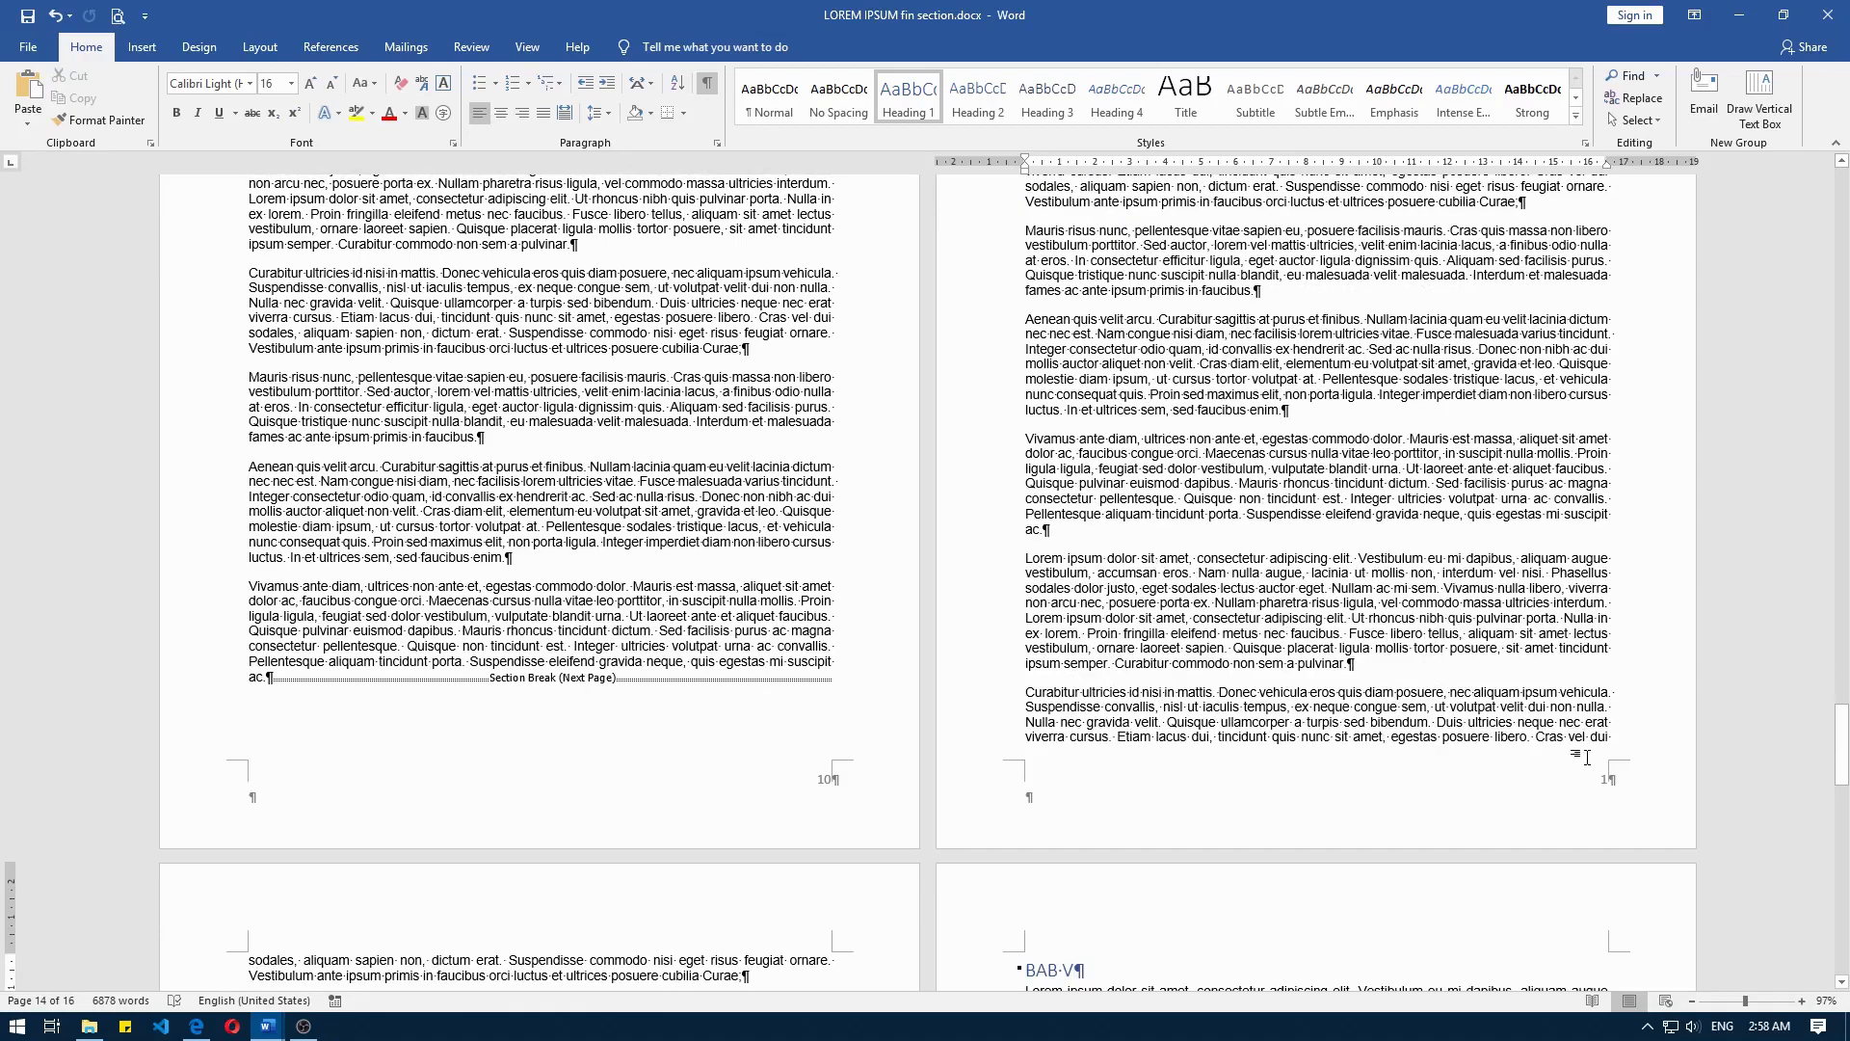
scroll(1622, 792, "down", 20)
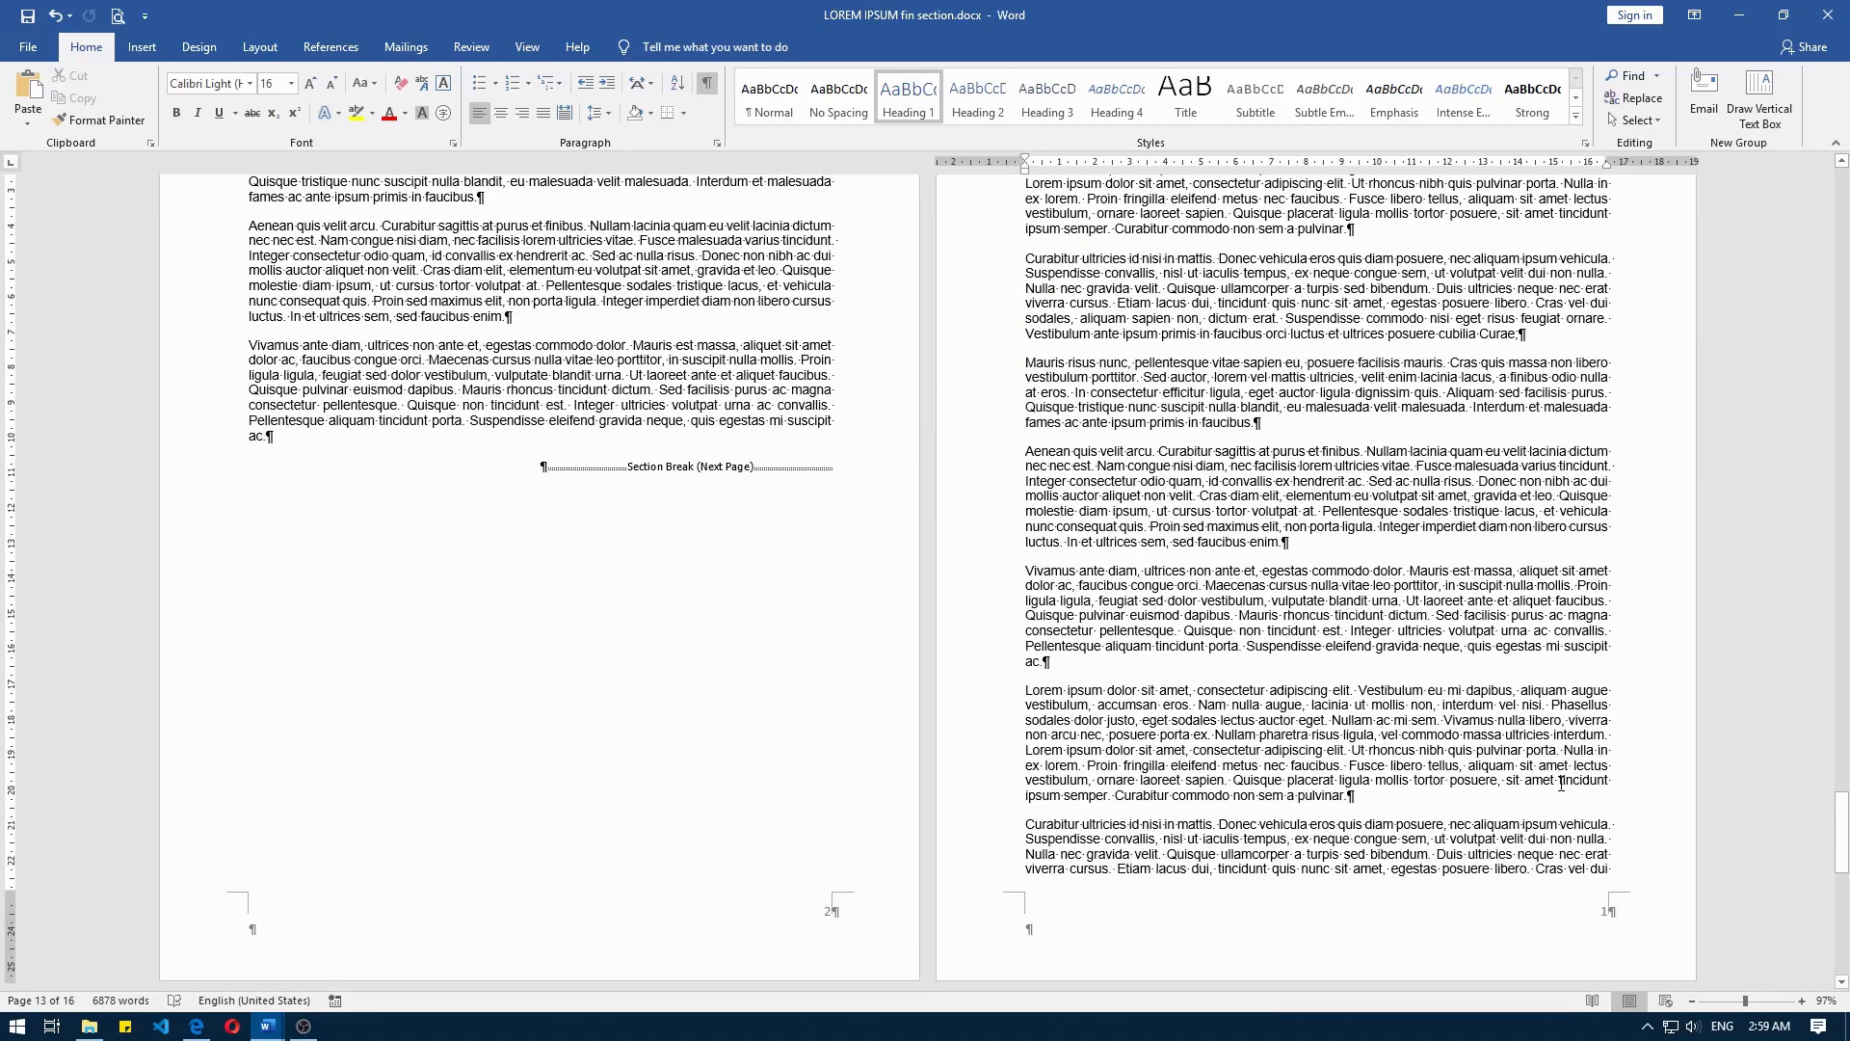
scroll(1561, 783, "up", 5)
scroll(1509, 947, "down", 5)
double_click(1524, 928)
scroll(1465, 867, "down", 5)
scroll(1414, 806, "up", 2)
scroll(1413, 806, "up", 10)
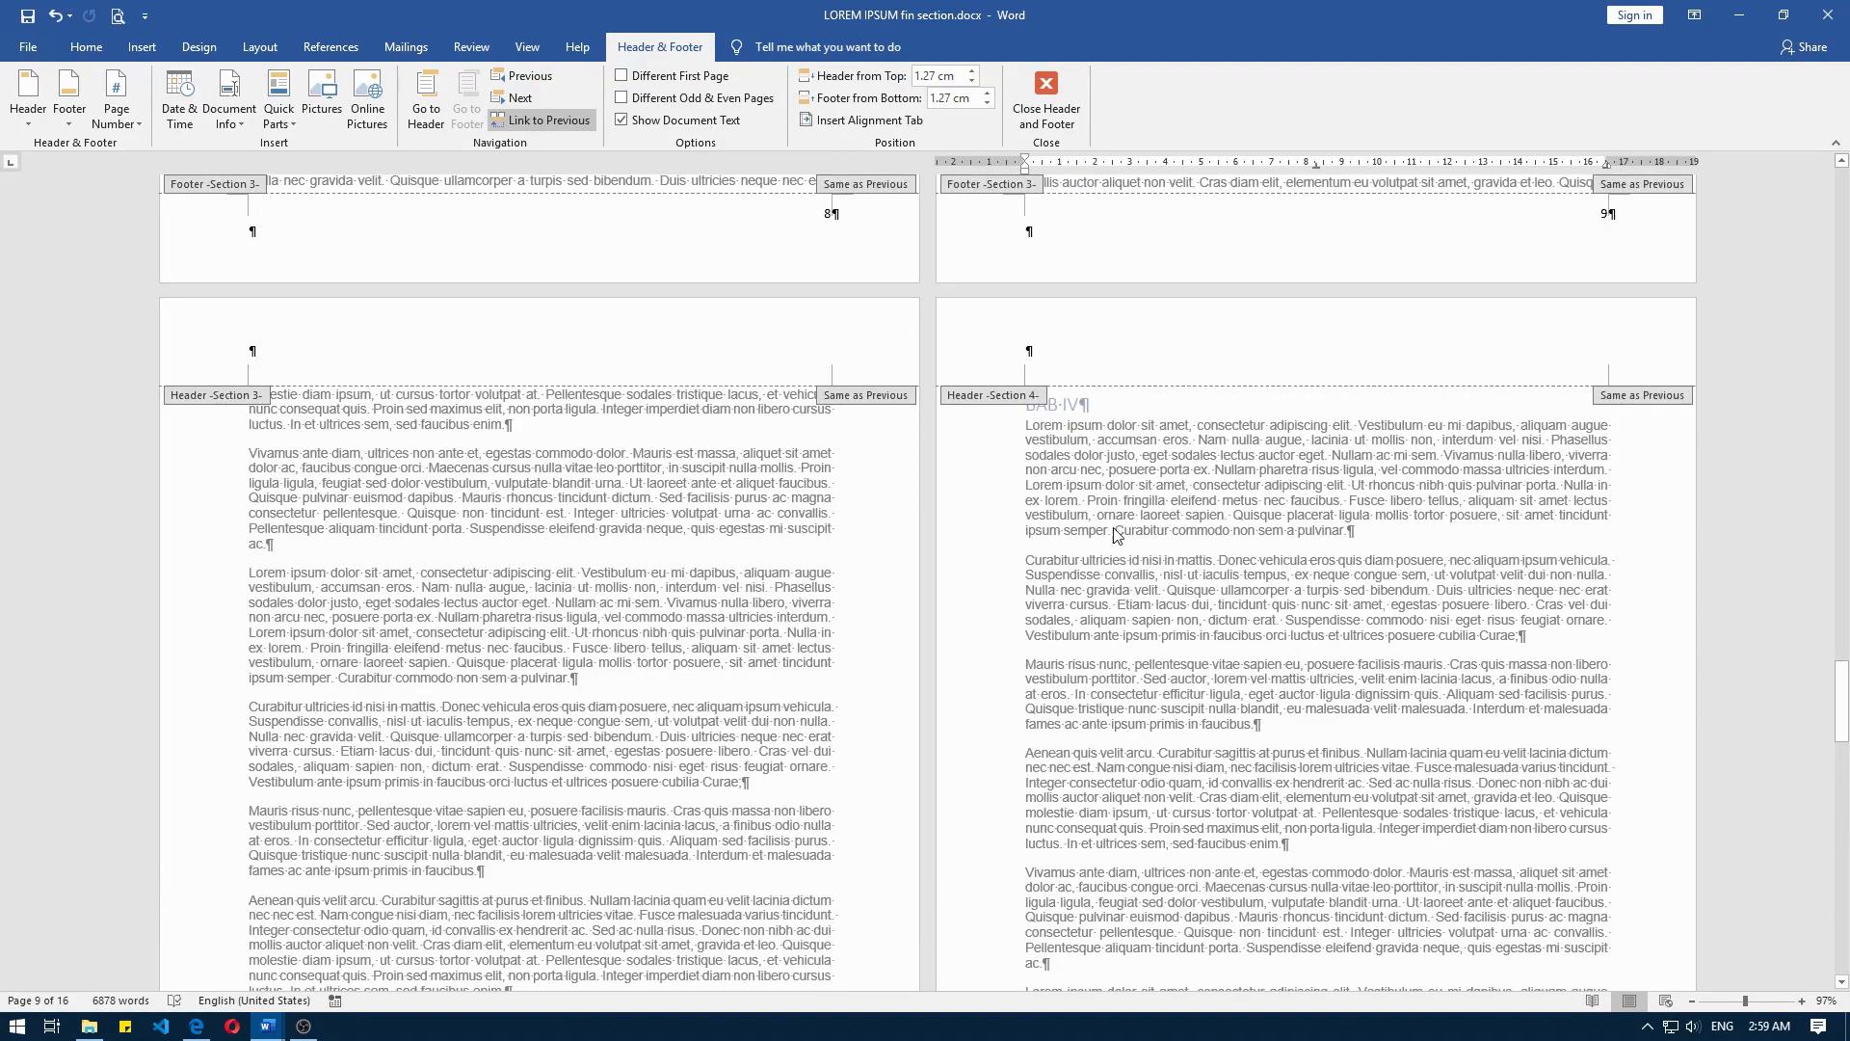
scroll(1096, 472, "down", 8)
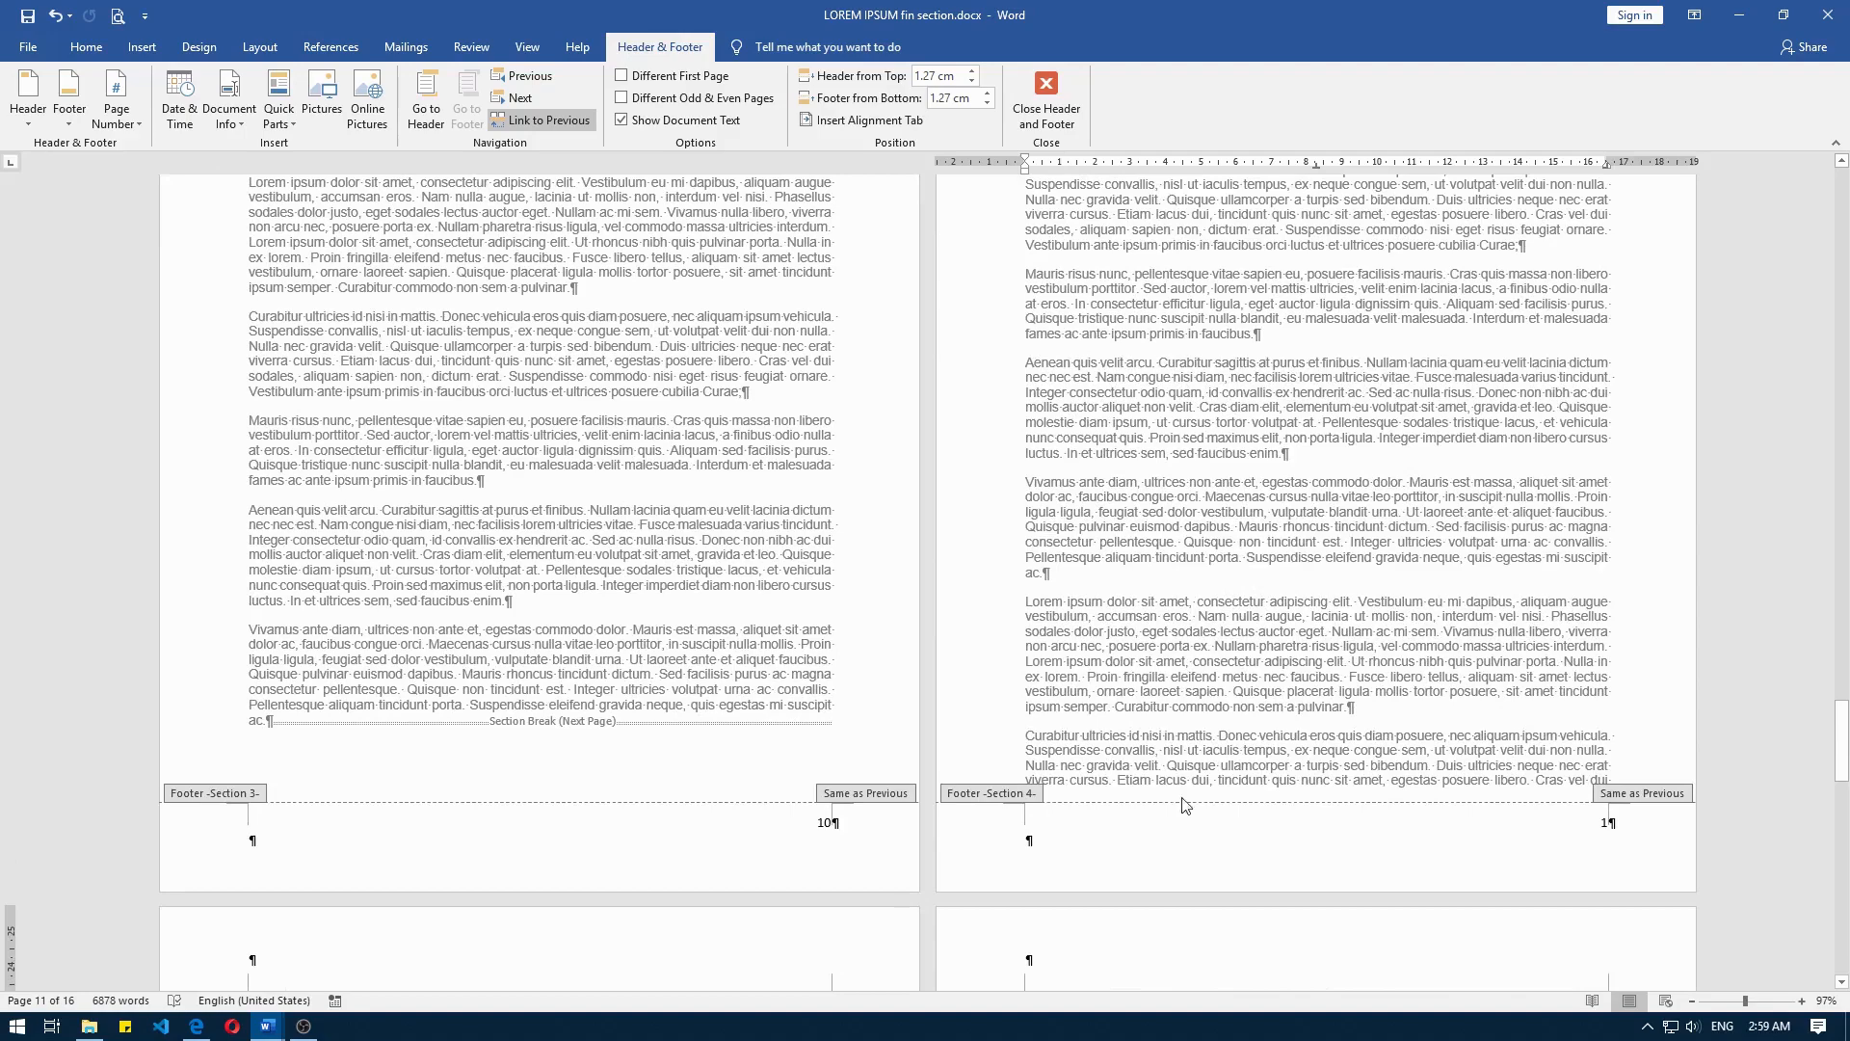
scroll(1185, 806, "down", 7)
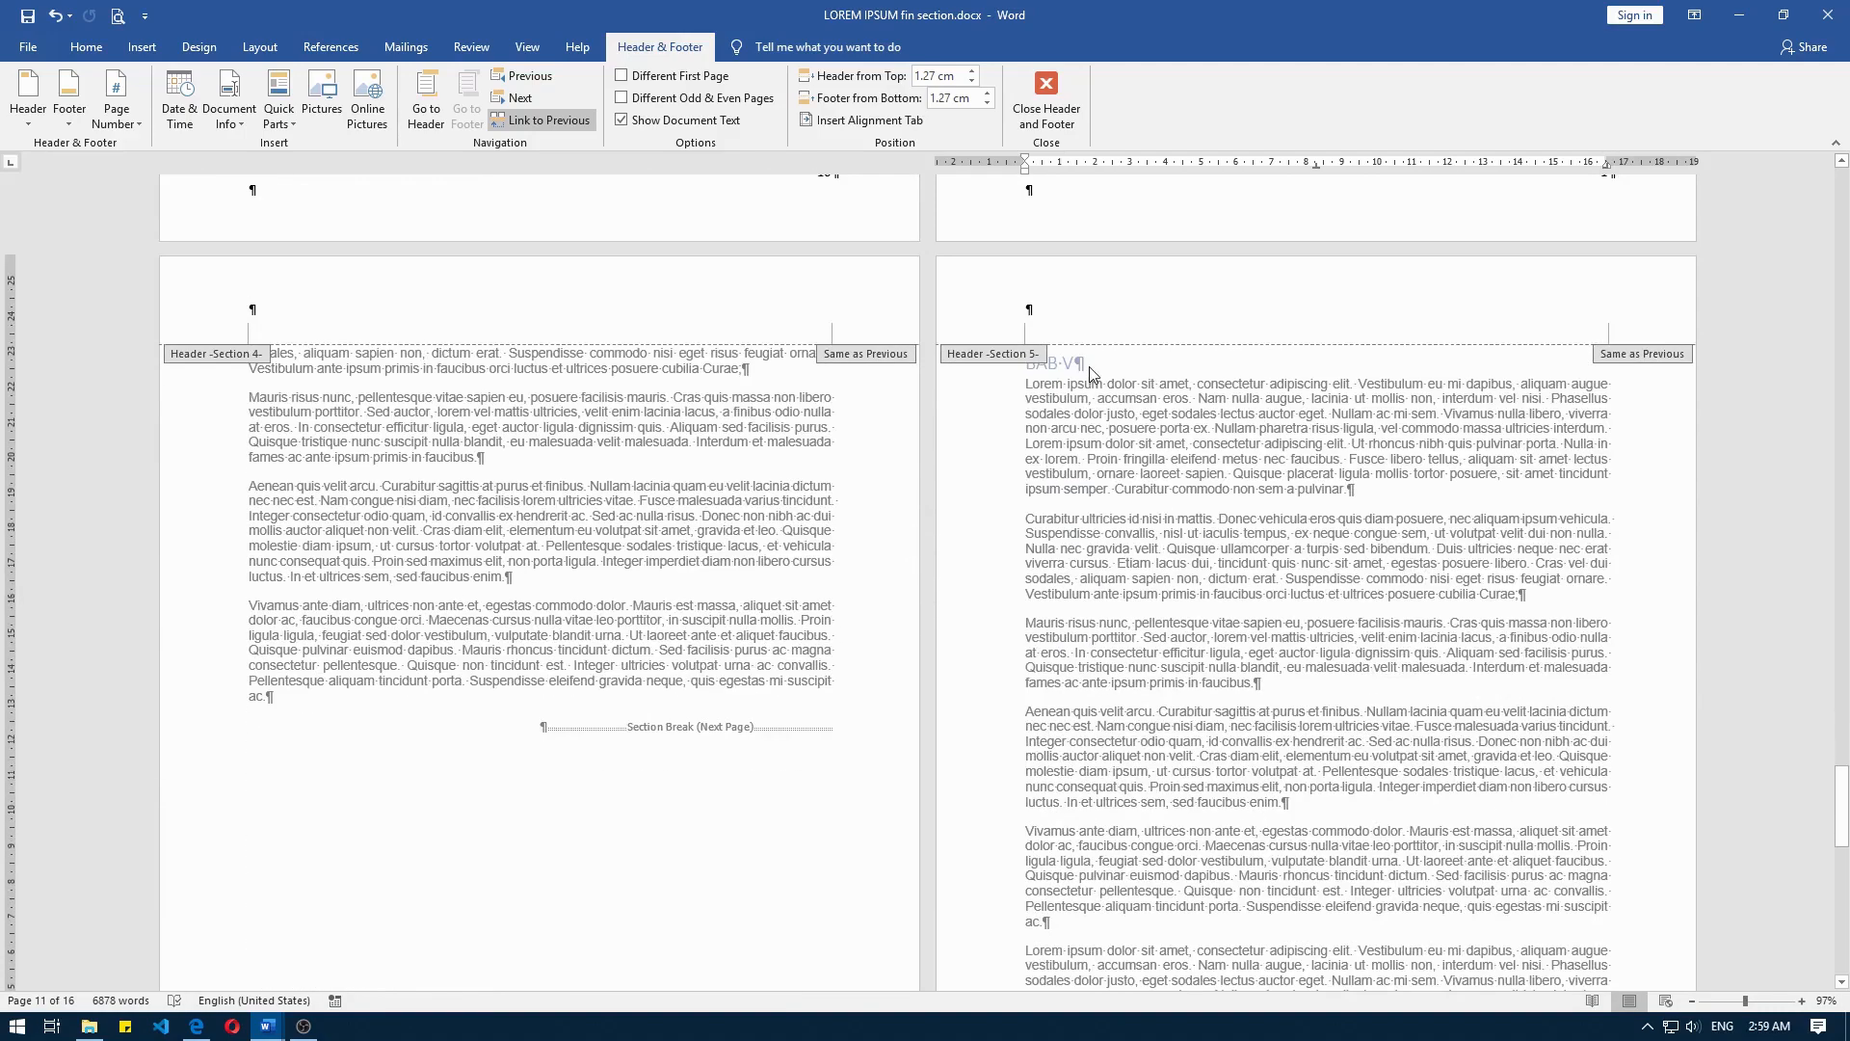
scroll(1099, 386, "down", 3)
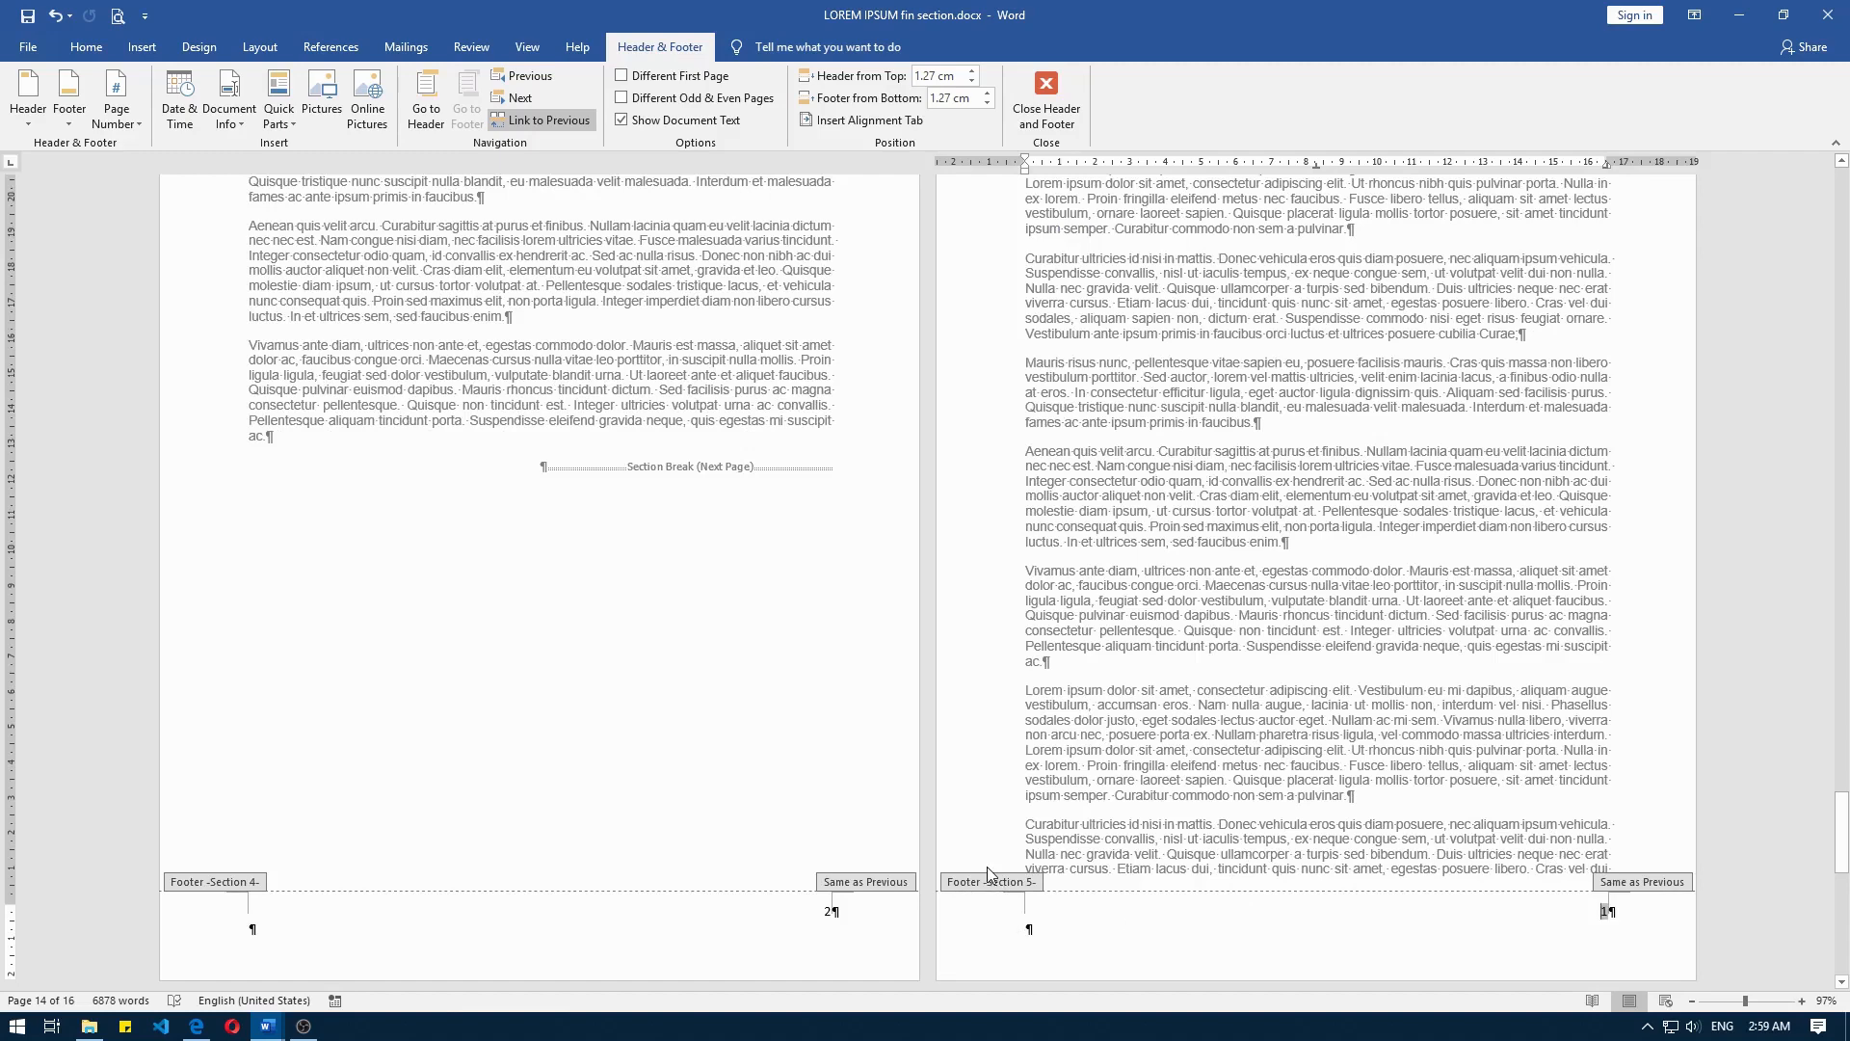
Step: Print from page 1 of section 4 to page 1 of section 5 using the range p1s4-p1s5 to the PDF file ss
left_click(116, 15)
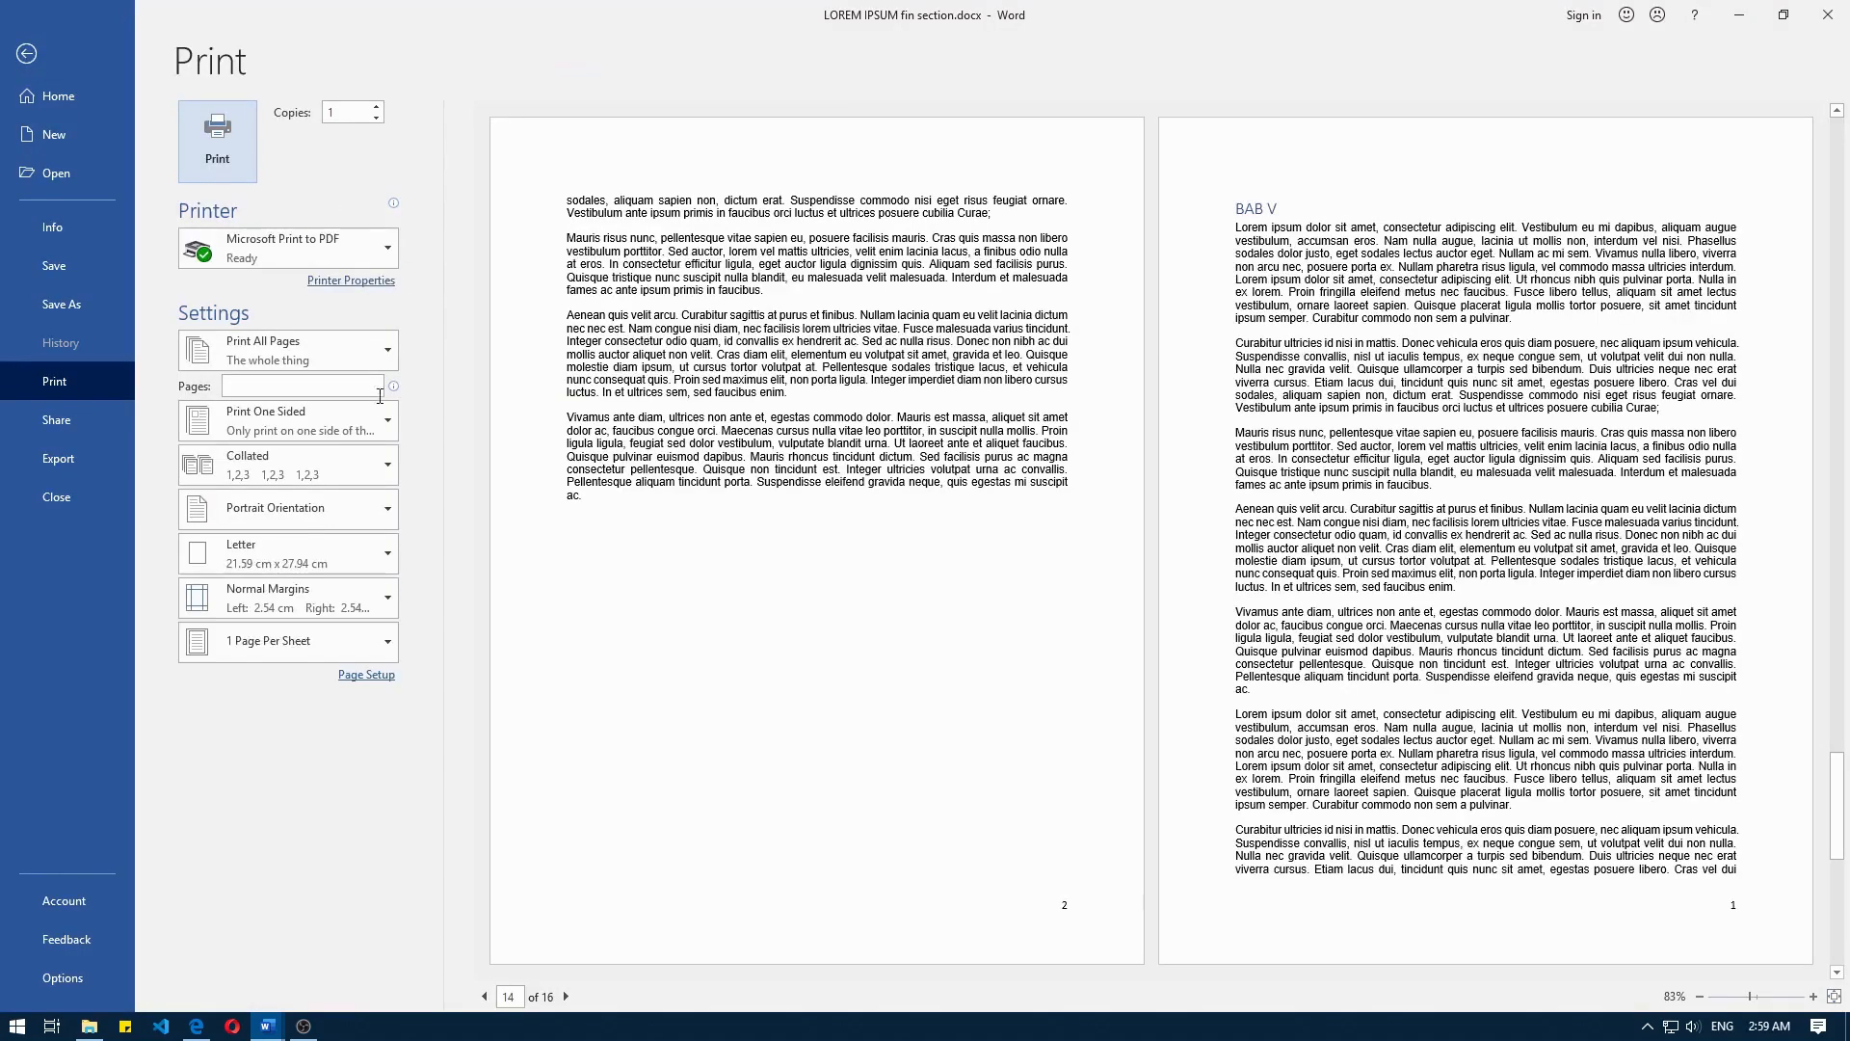
type("p1s4-p1s5")
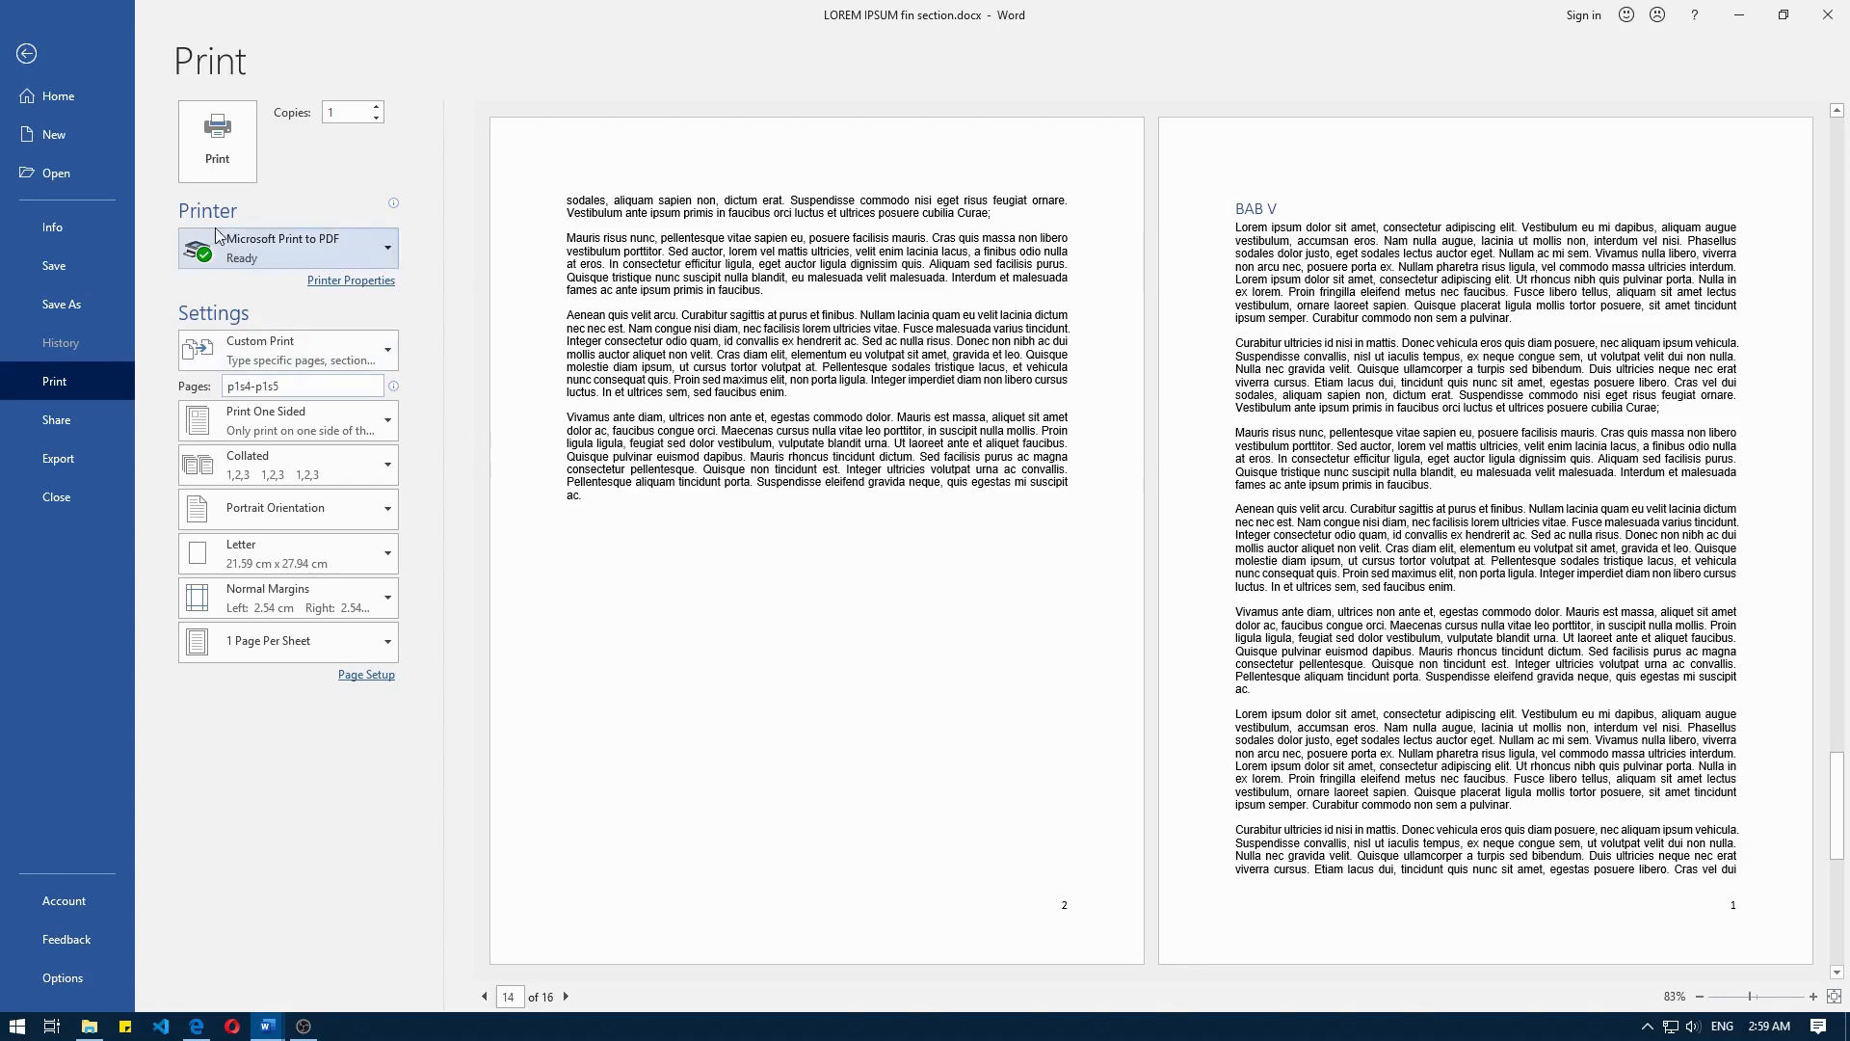
left_click(216, 170)
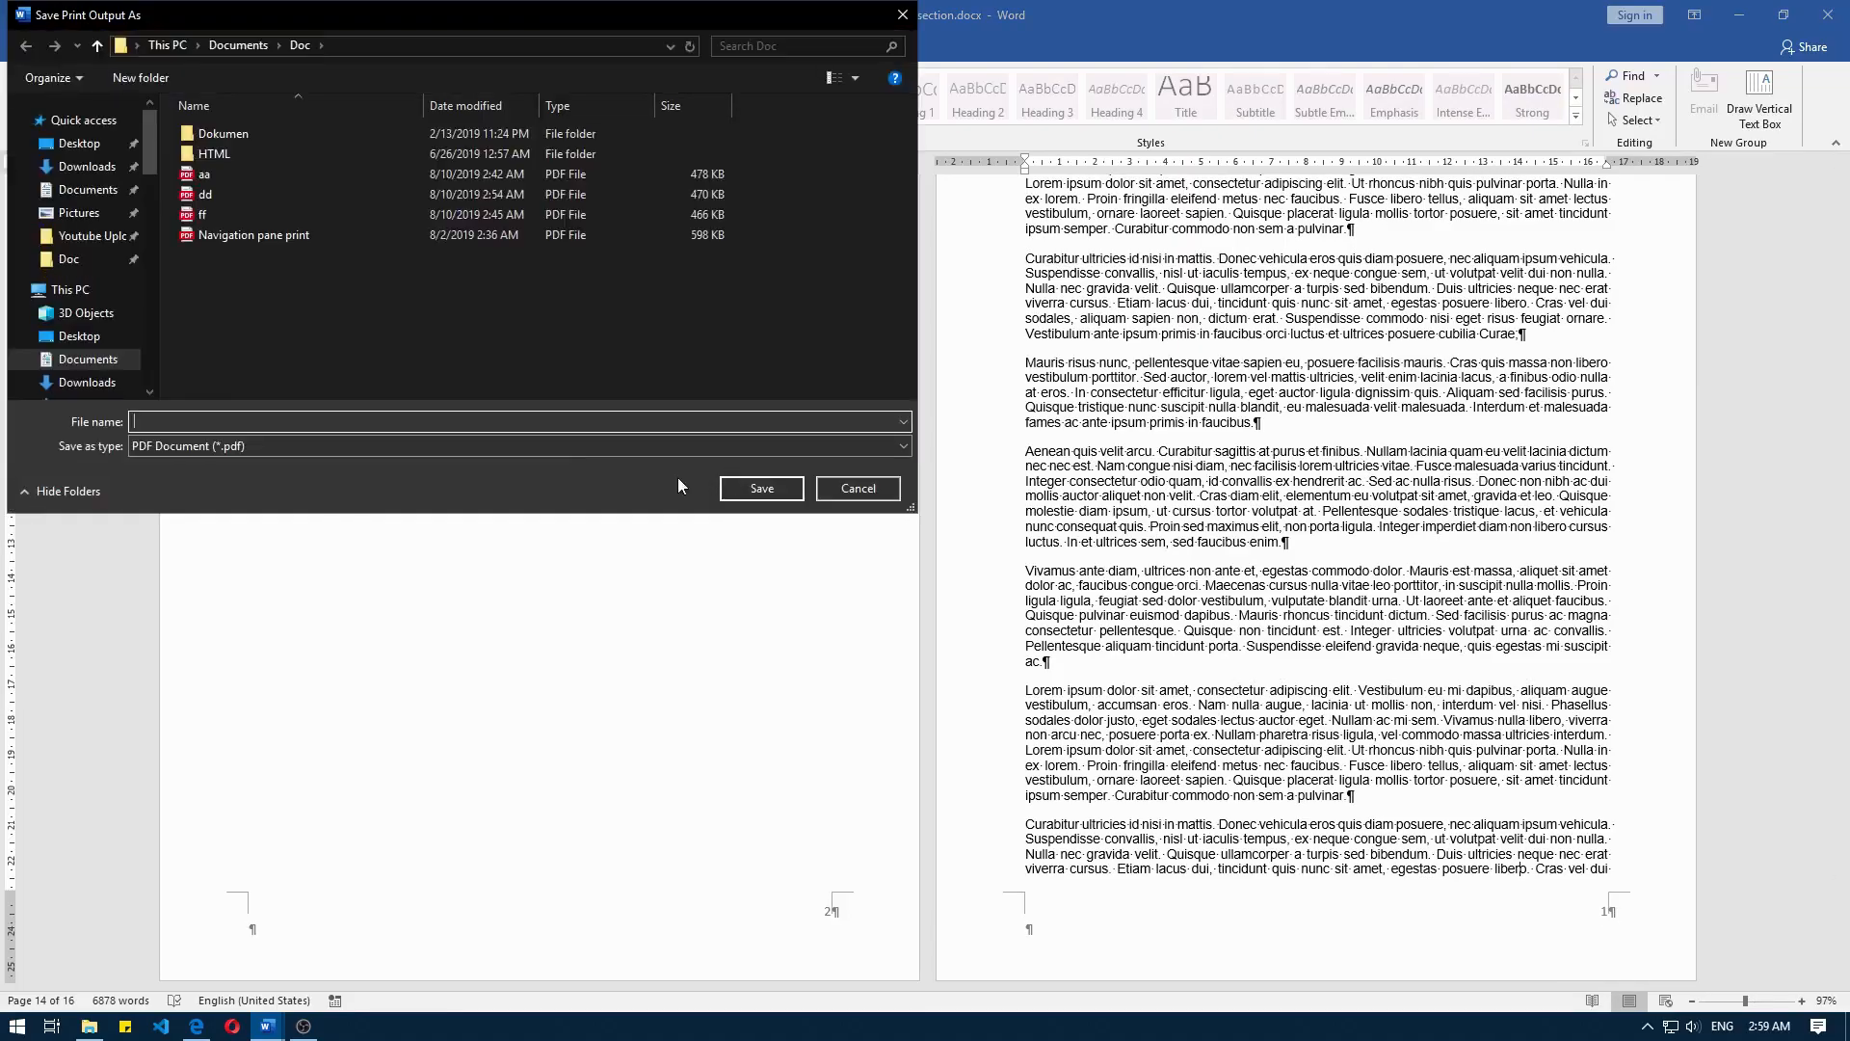
left_click(762, 488)
Step: Open ss.pdf from the Doc folder and look through its pages from BAB IV to BAB V
left_click(89, 1027)
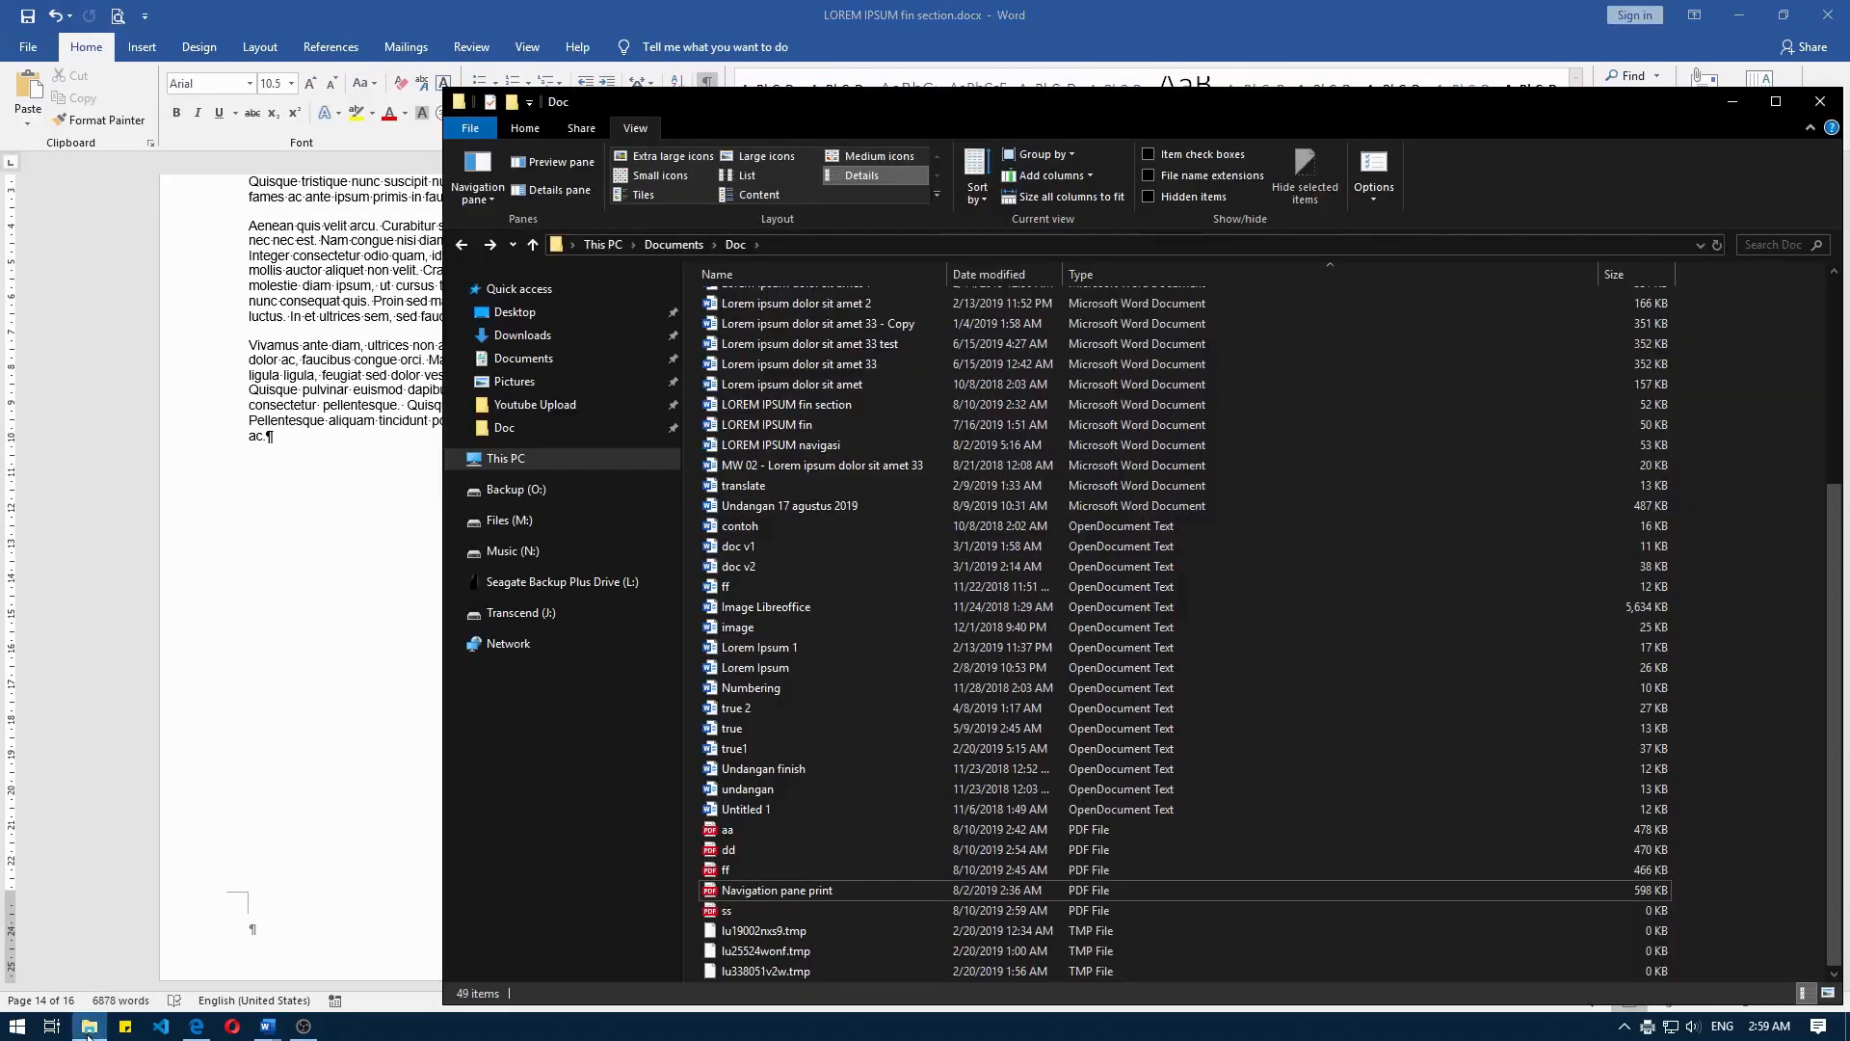
double_click(742, 906)
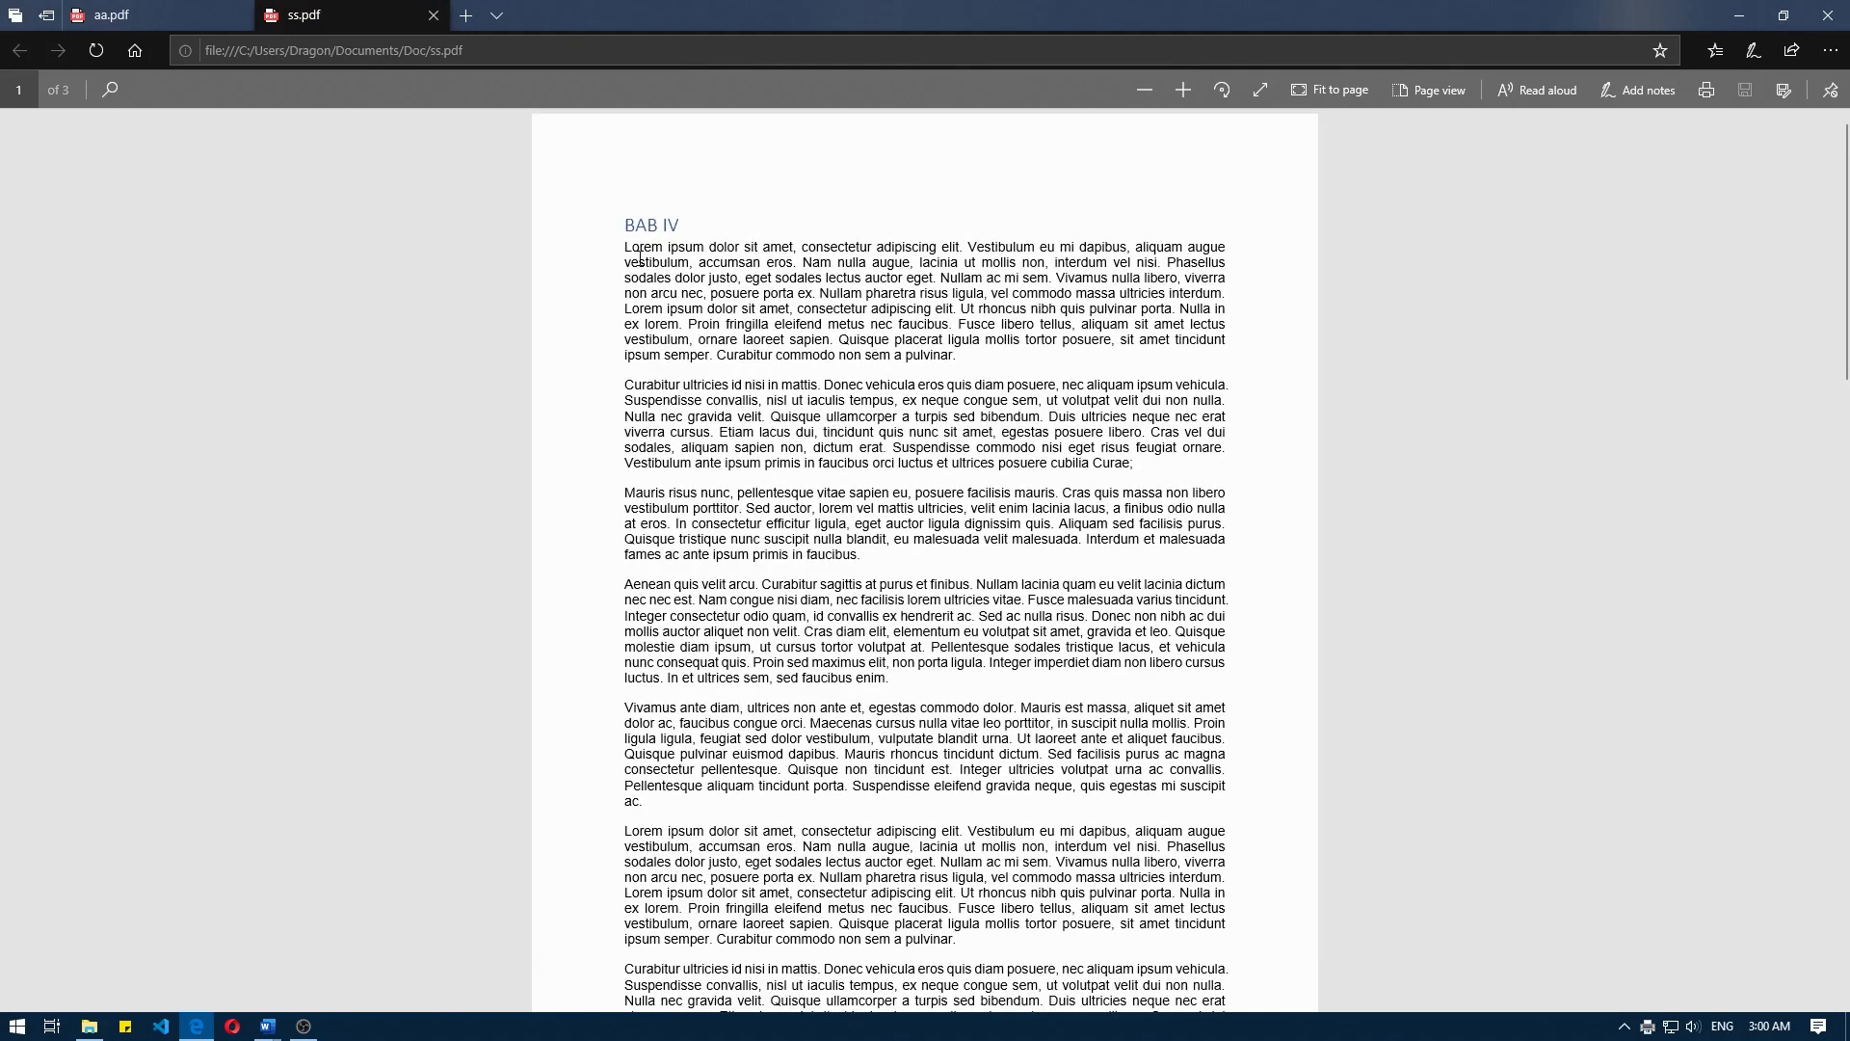
scroll(1211, 640, "down", 4)
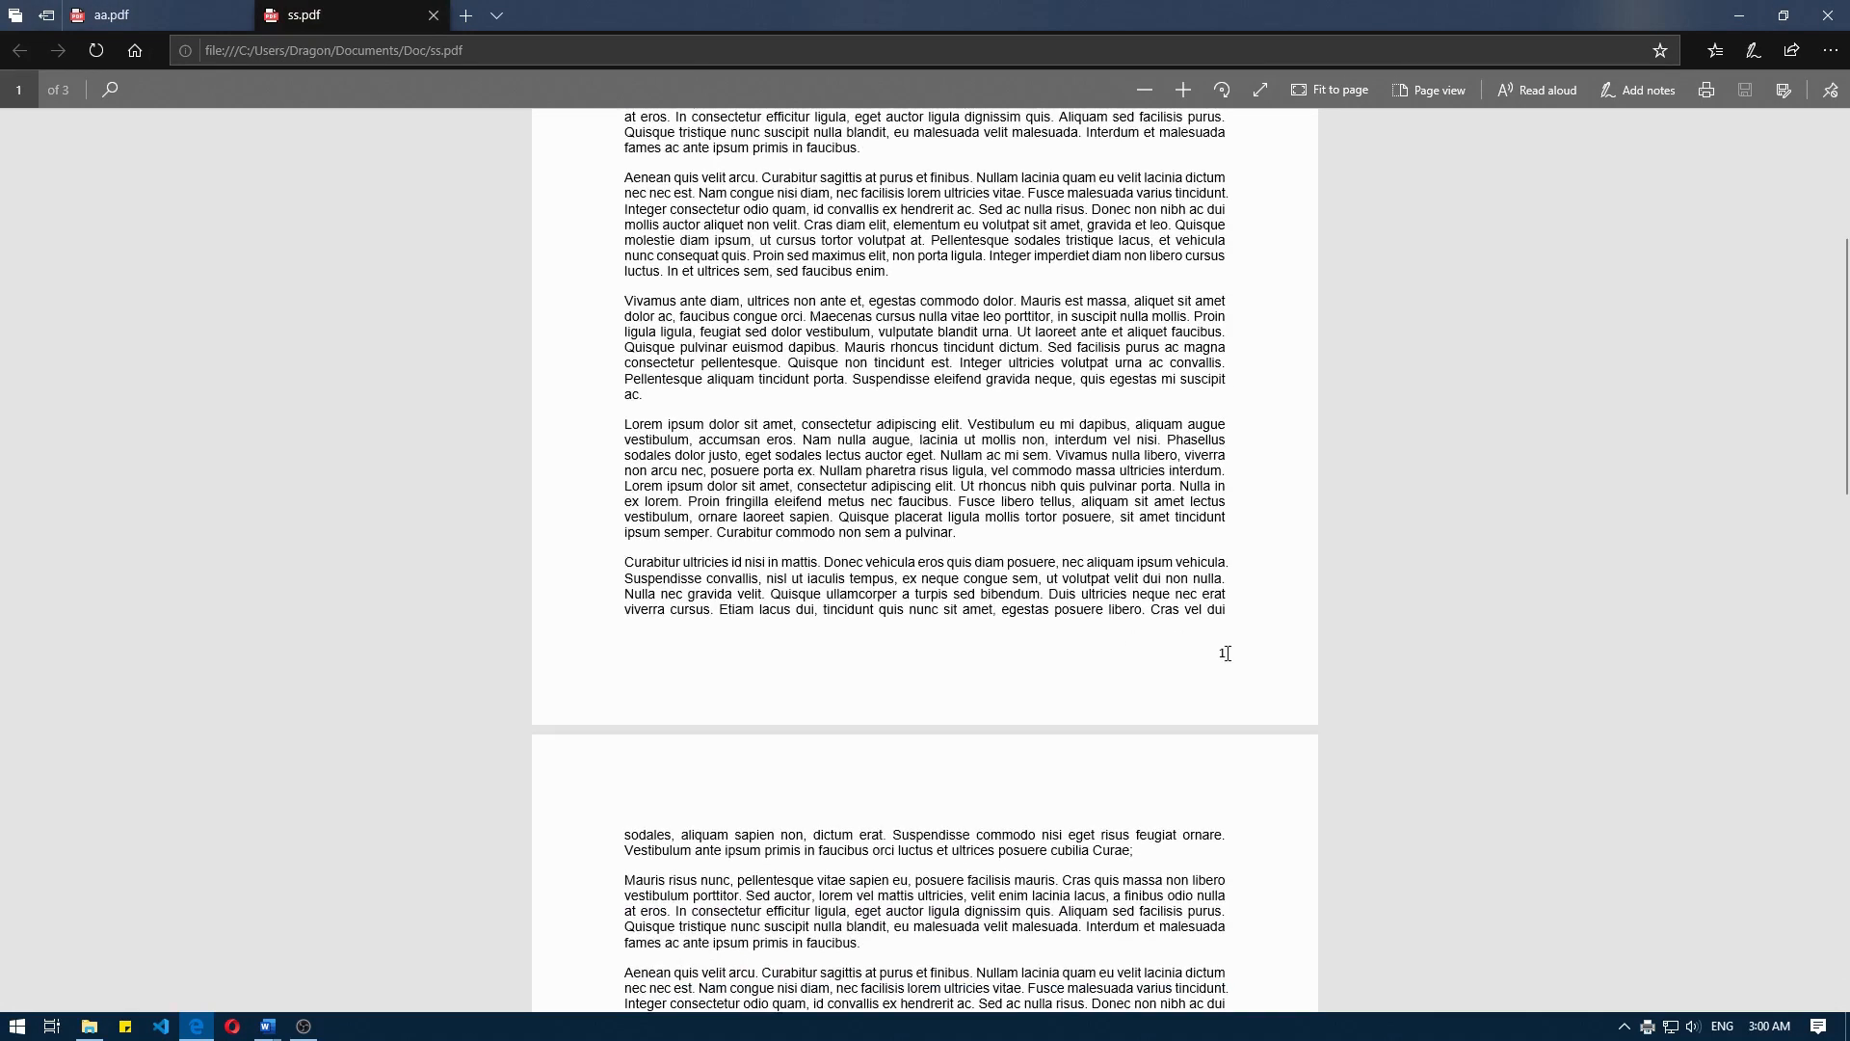
scroll(1222, 647, "down", 15)
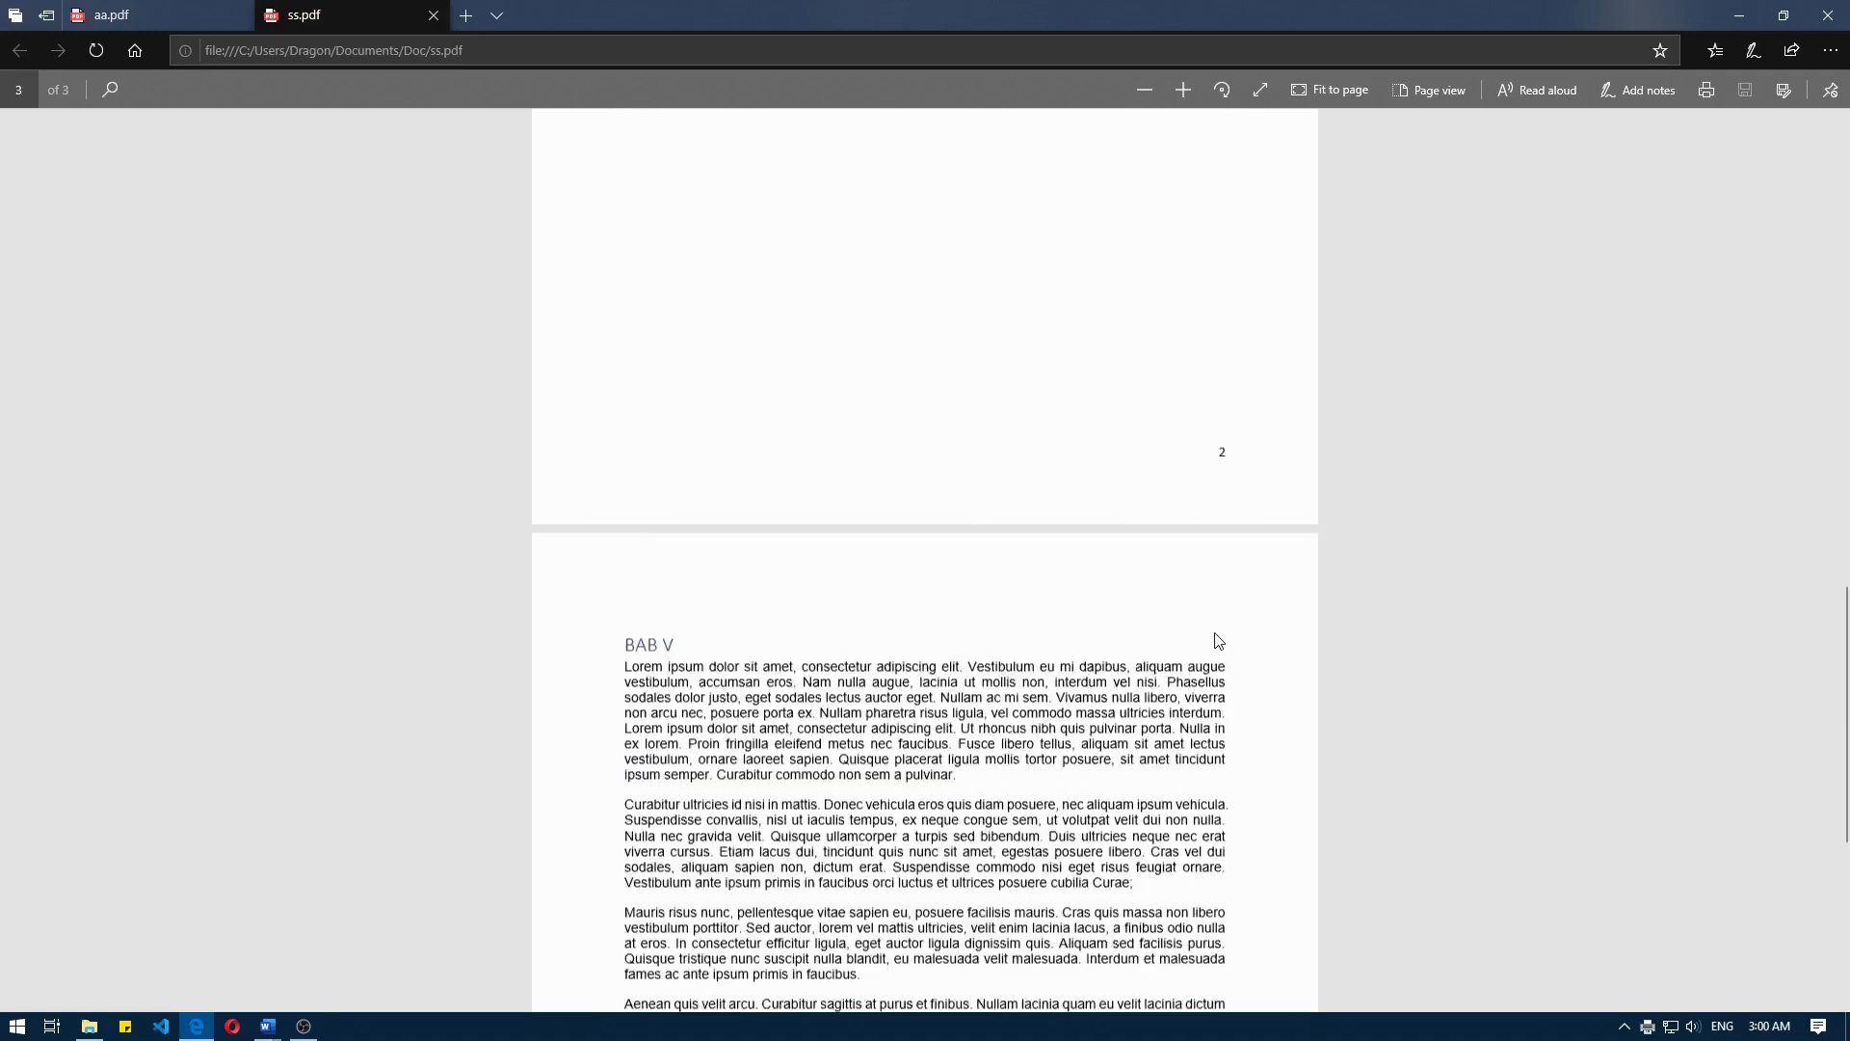
scroll(1195, 640, "down", 1)
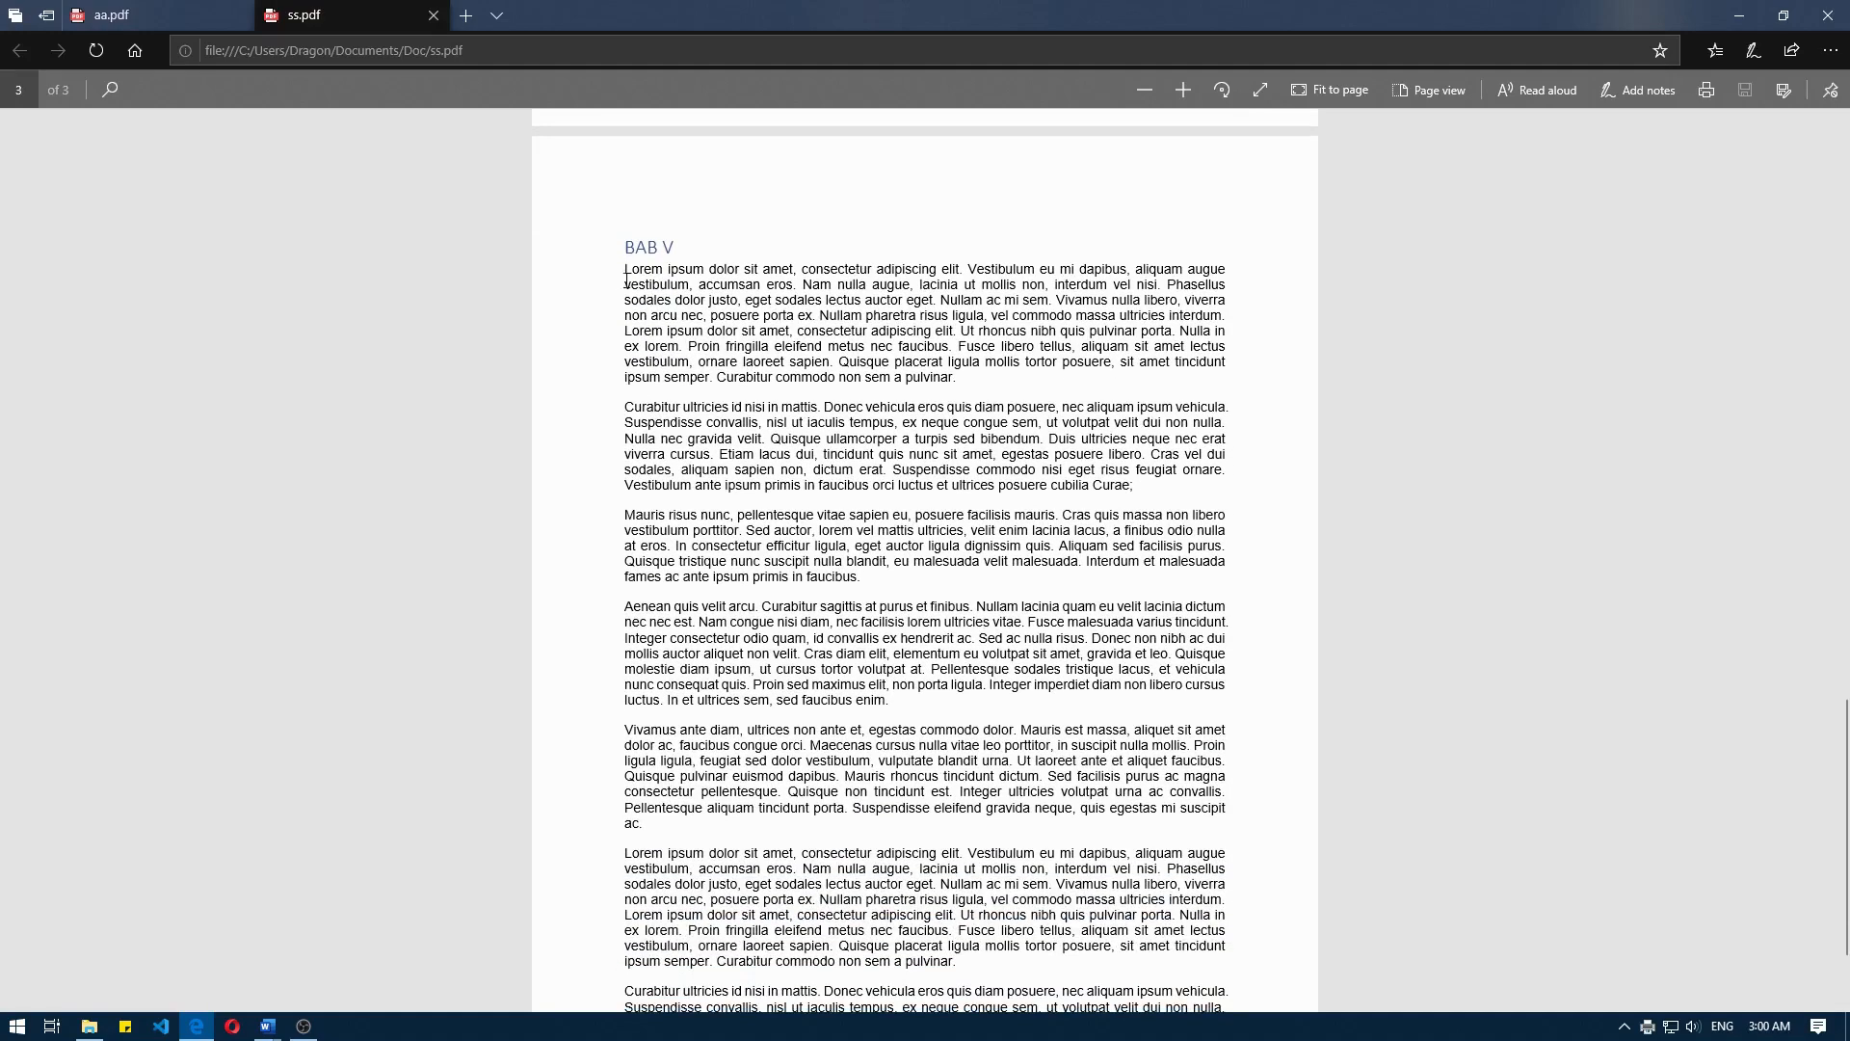
scroll(1243, 751, "down", 1)
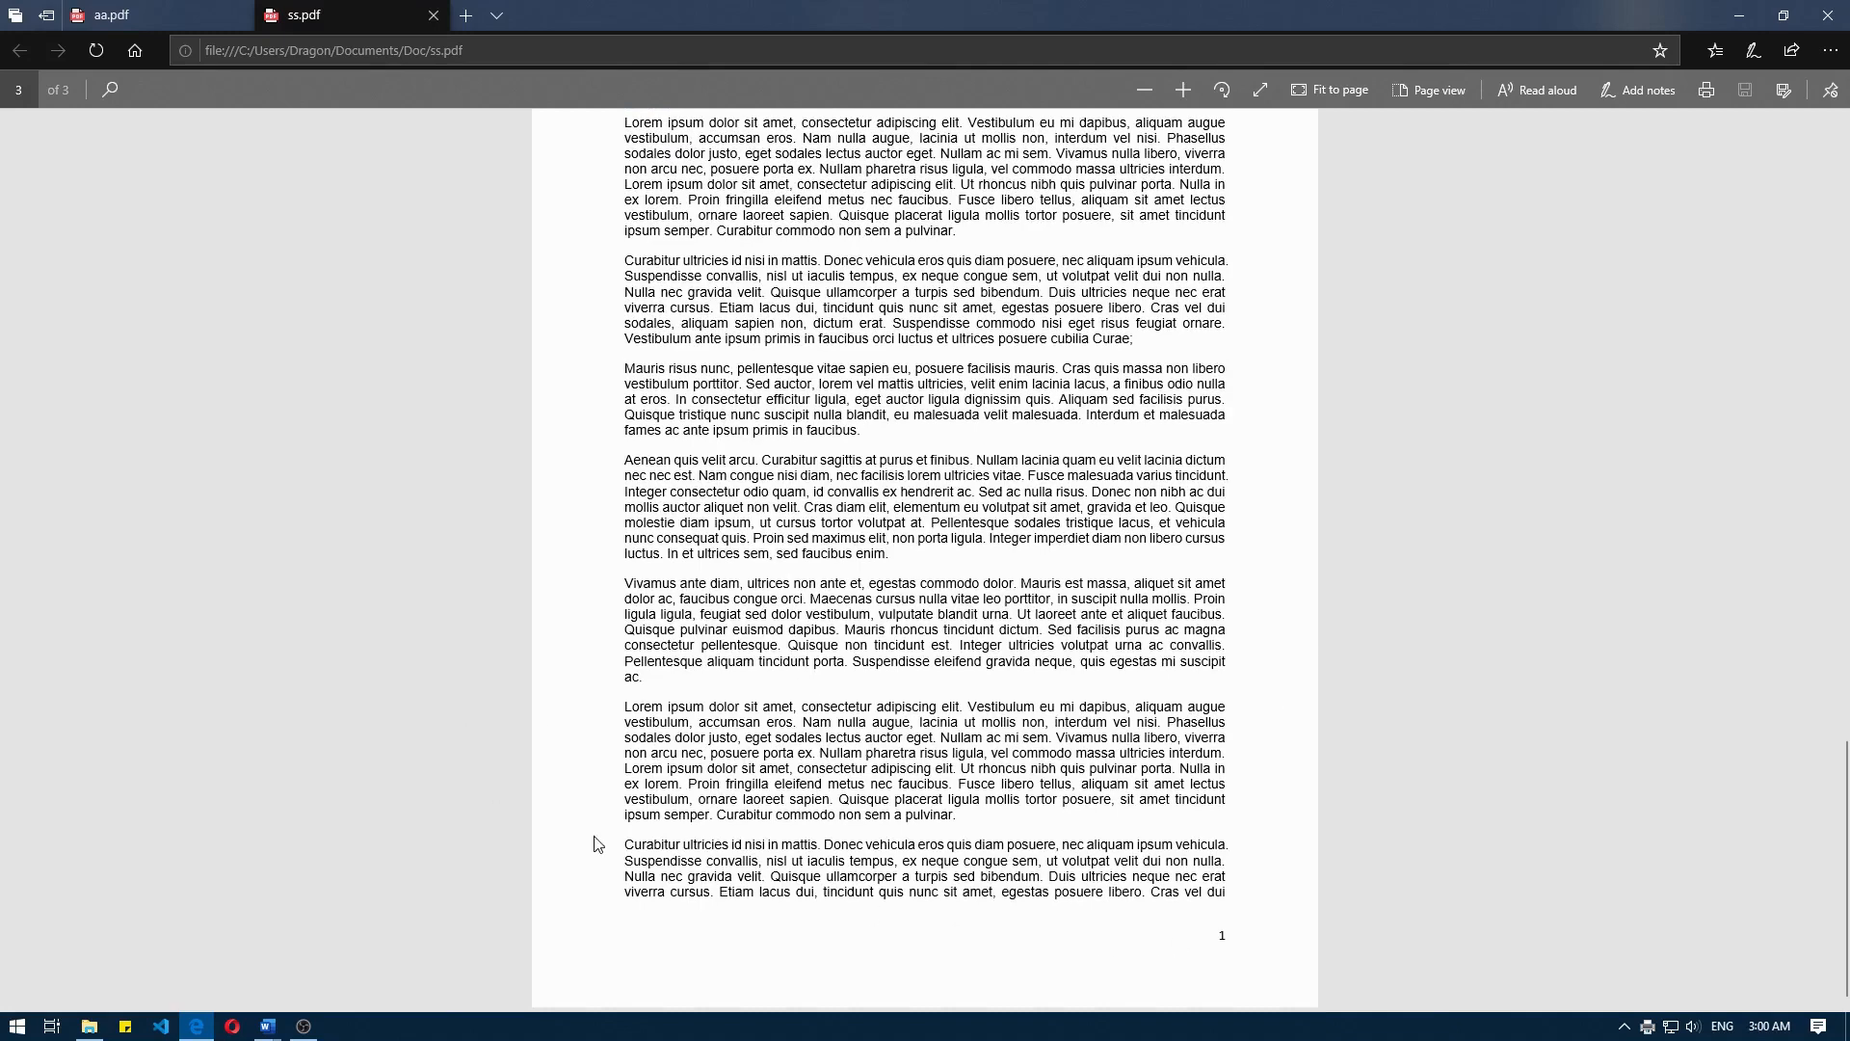
Step: Switch back to LOREM IPSUM fin section.docx and print all of sections 4 to 5 using the range s4-s5 to a PDF named gg
mouse_move(268, 1029)
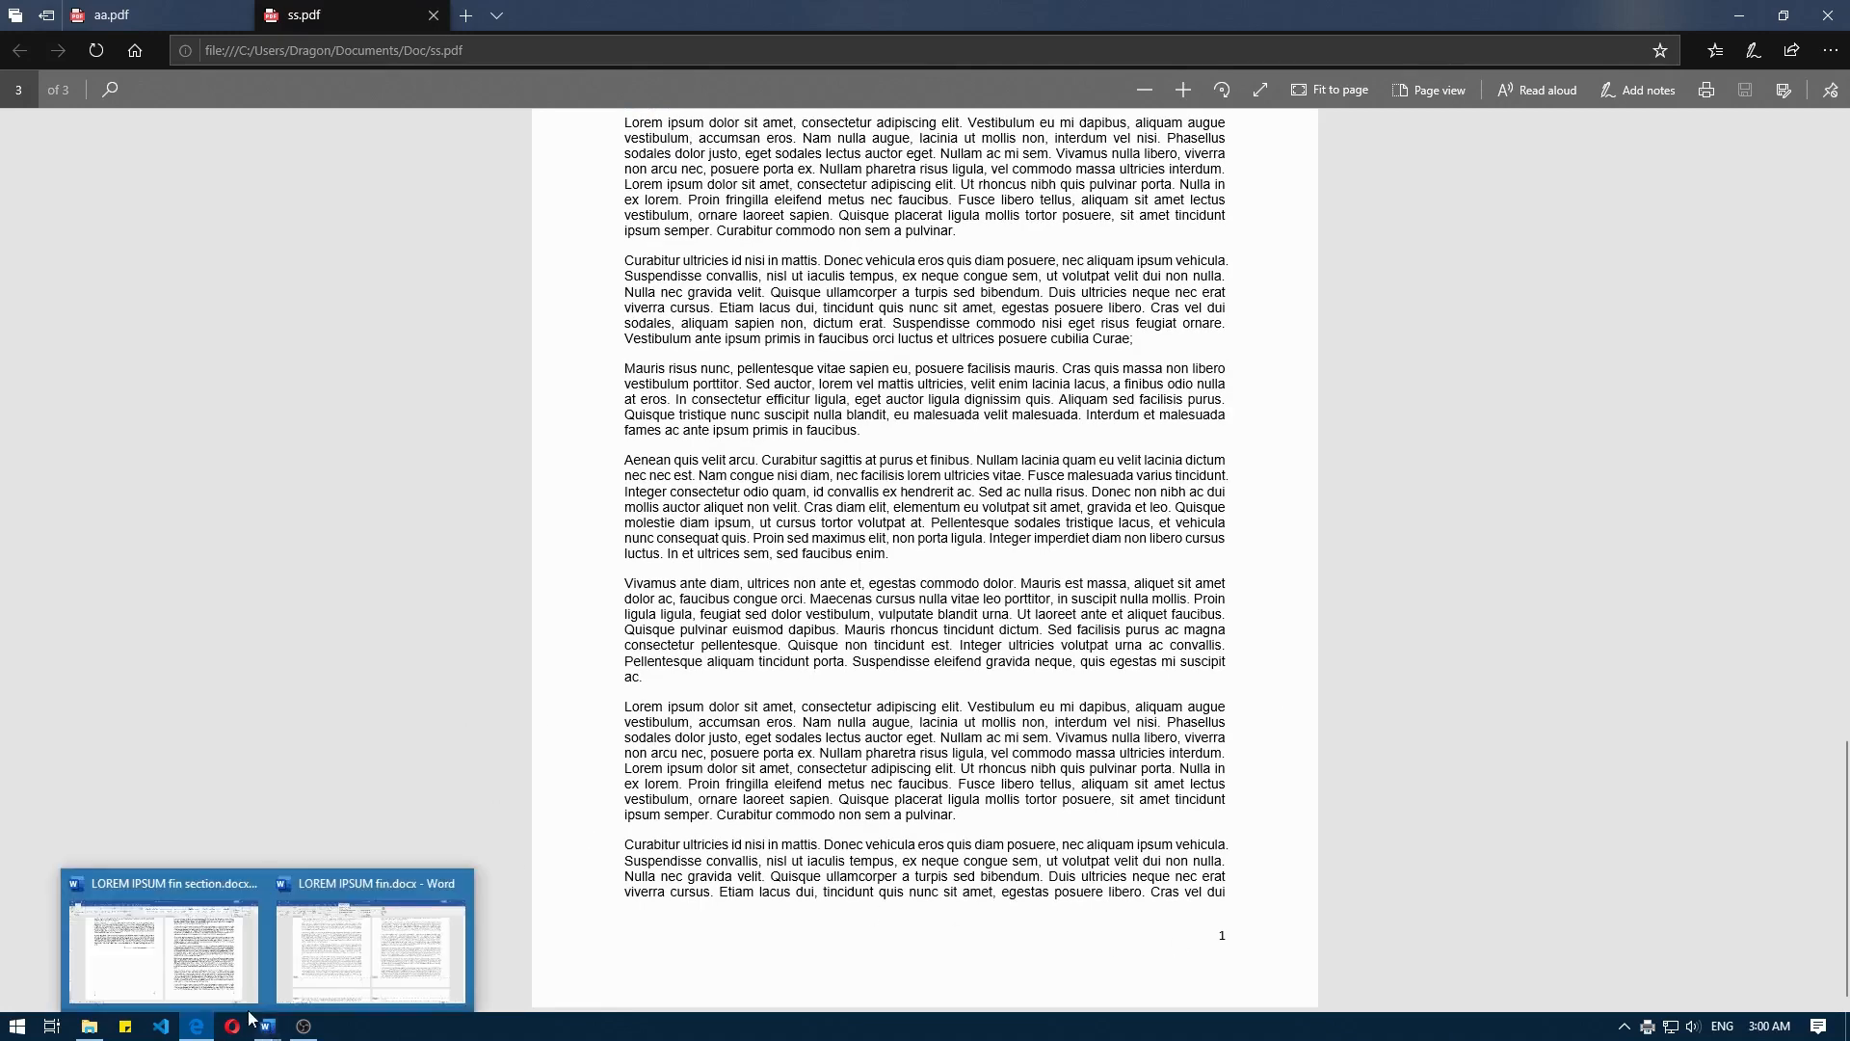
left_click(161, 968)
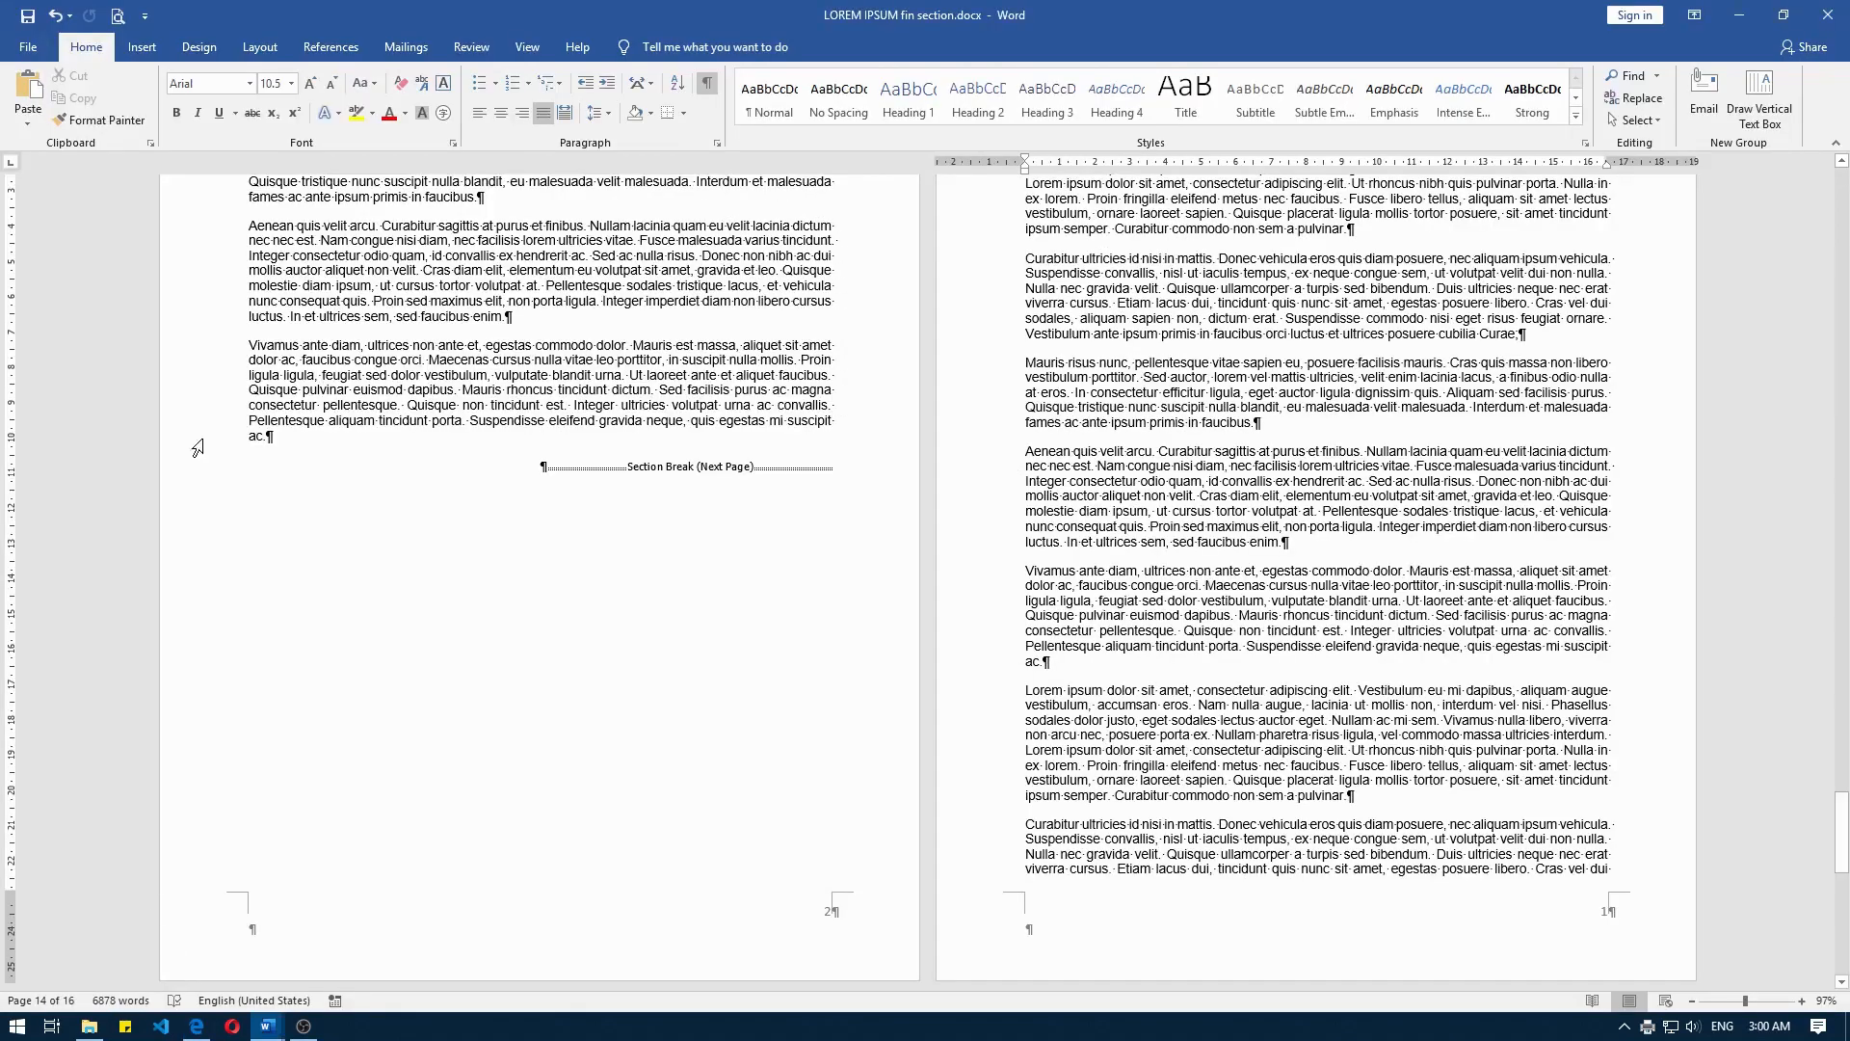
left_click(116, 16)
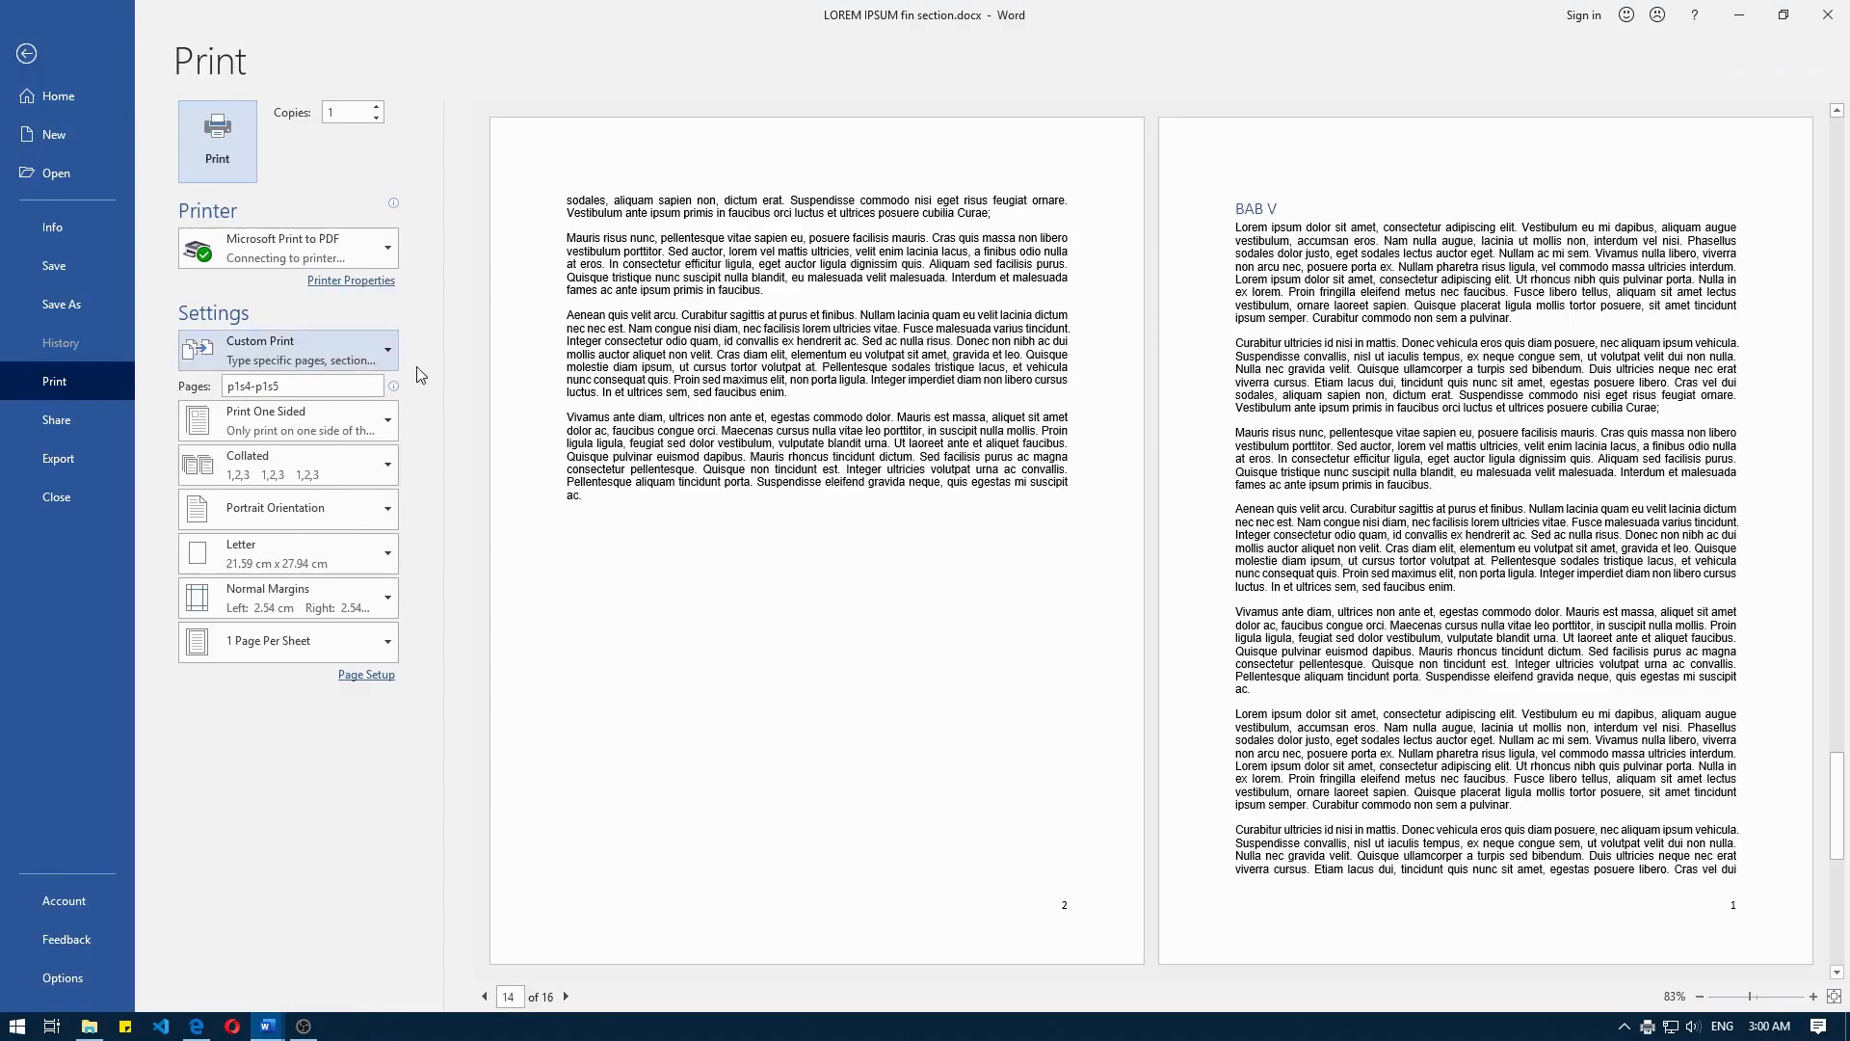
left_click(299, 390)
left_click(300, 389)
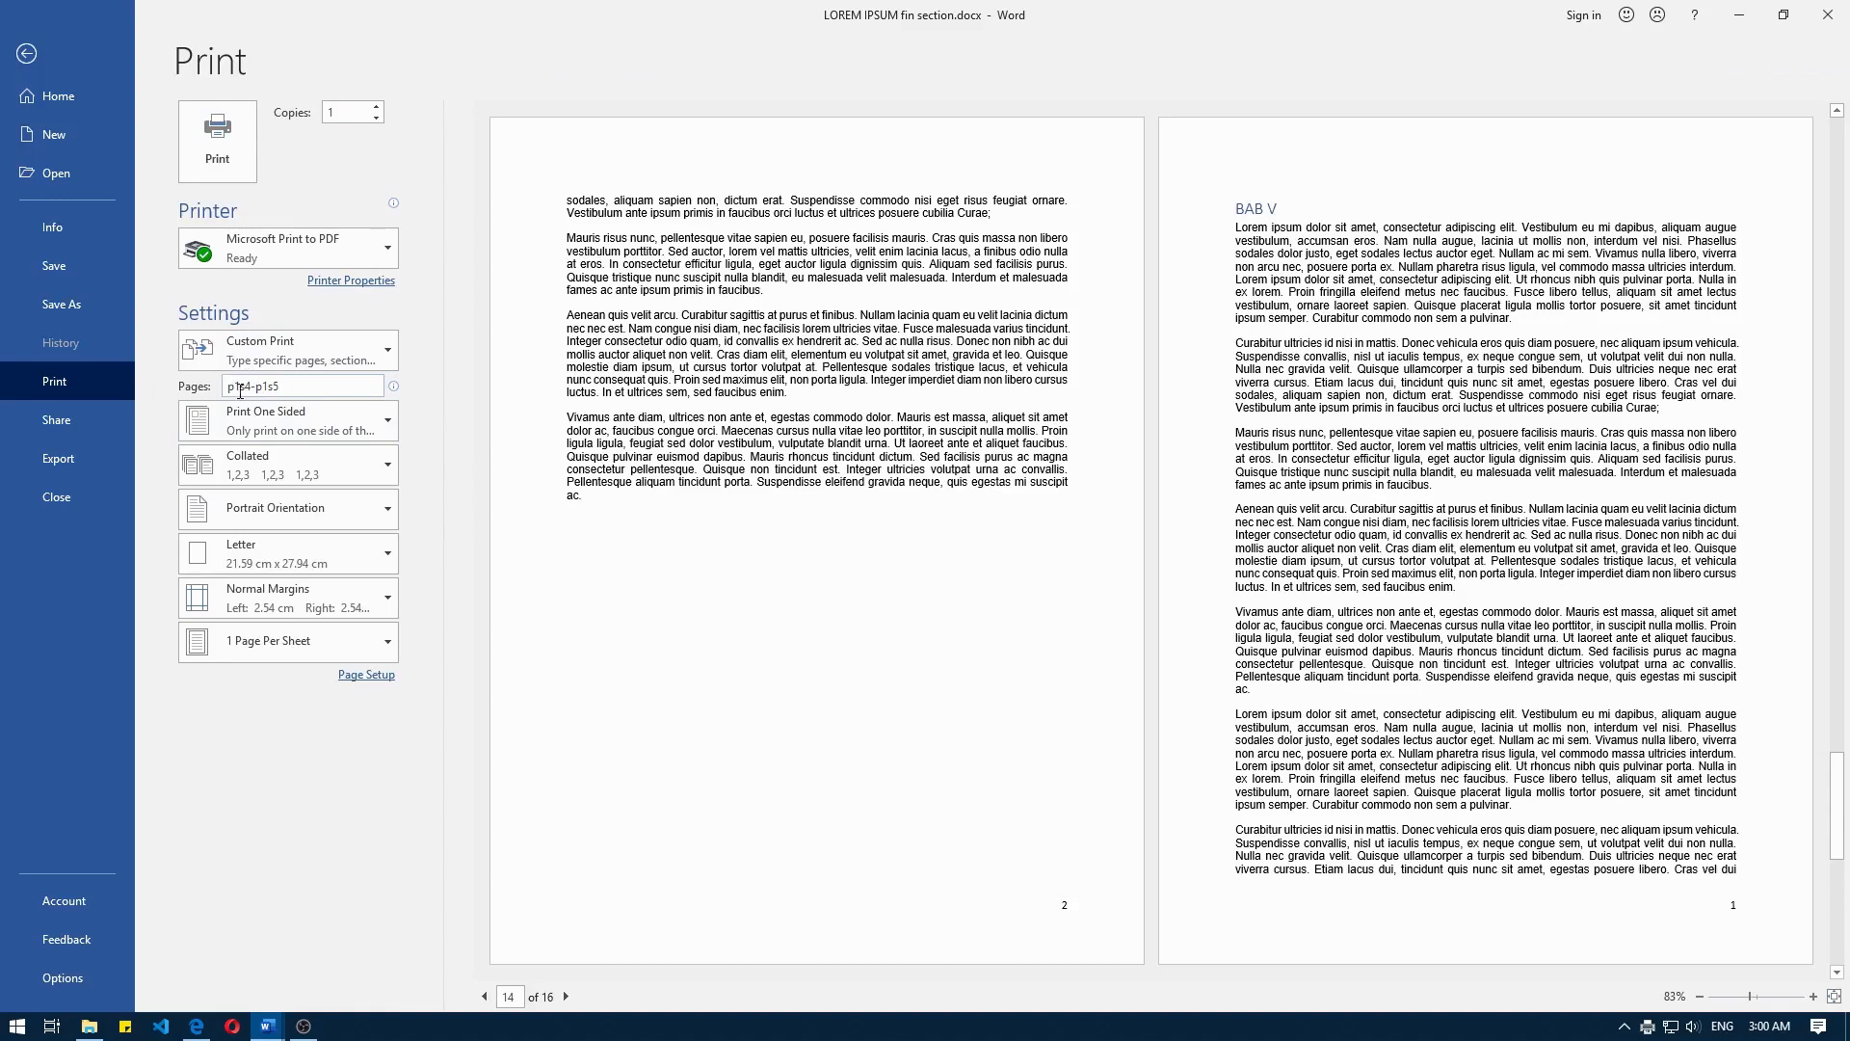
key("BackSpace")
key("BackSpace")
key("BackSpace")
key("BackSpace")
left_click(239, 146)
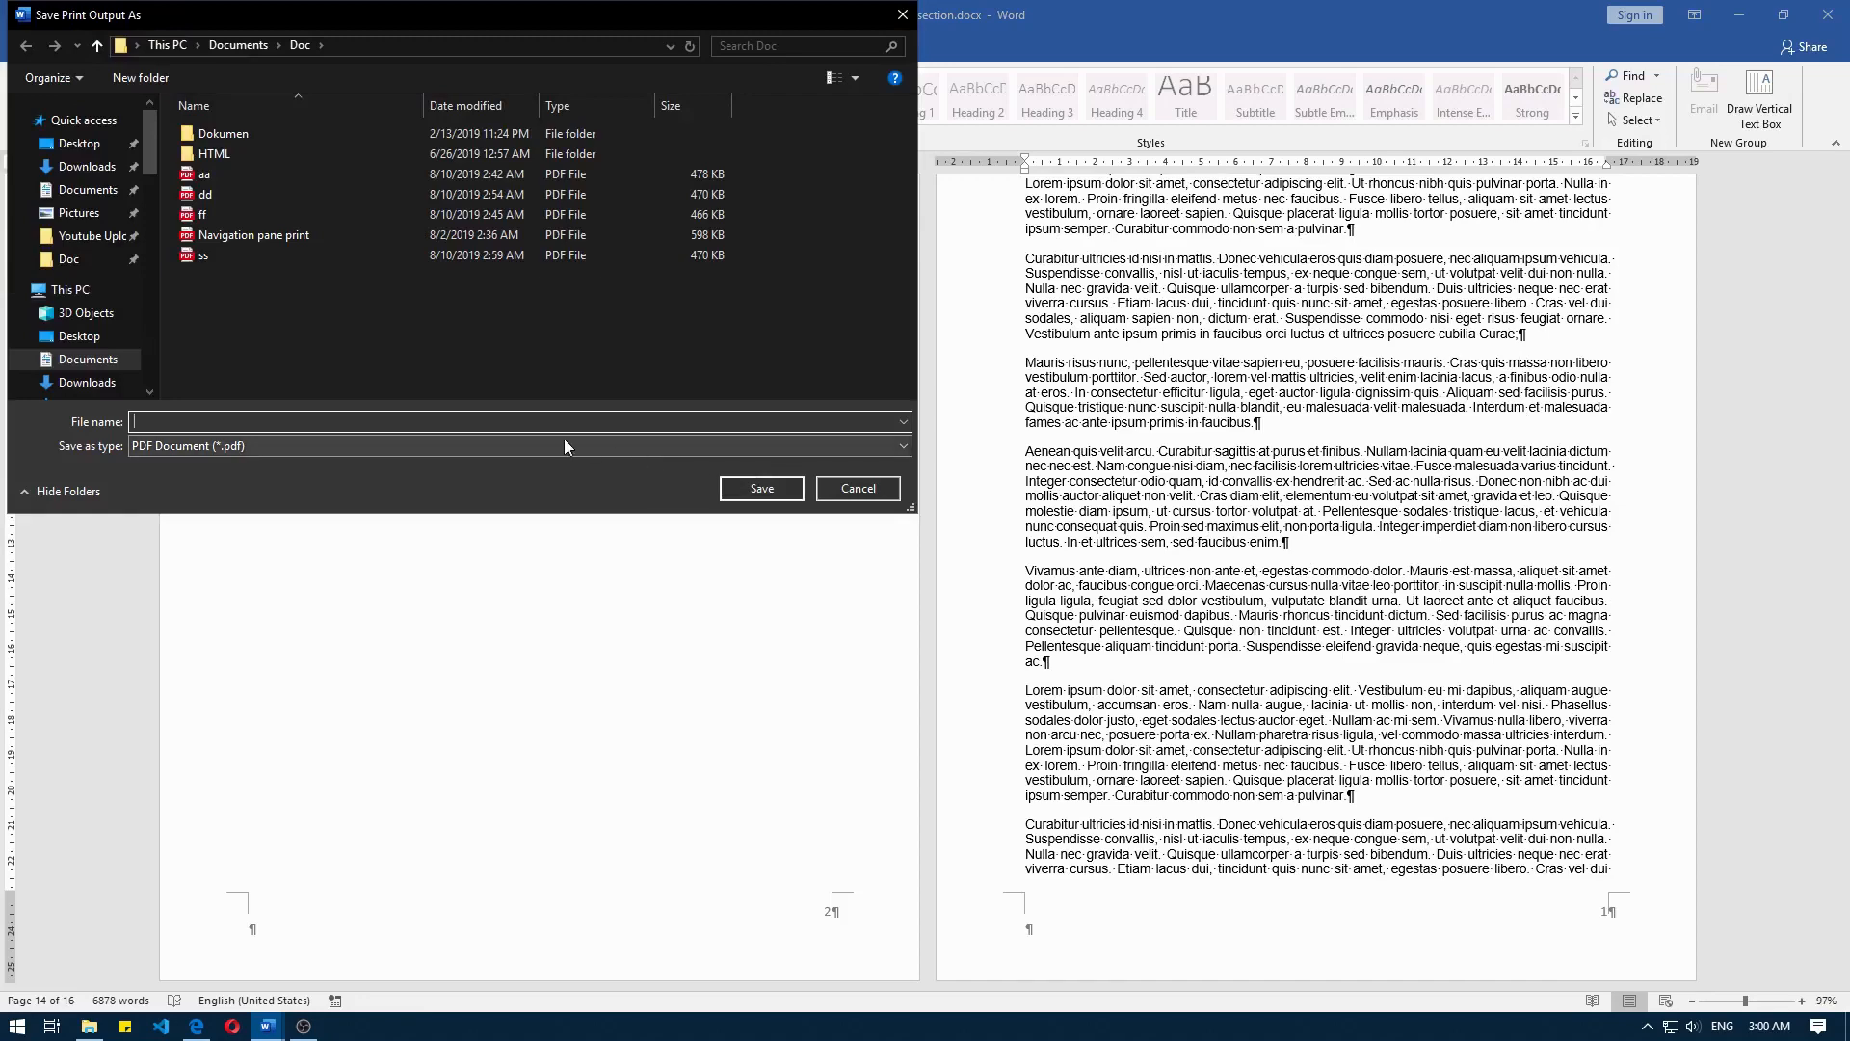
type("gg")
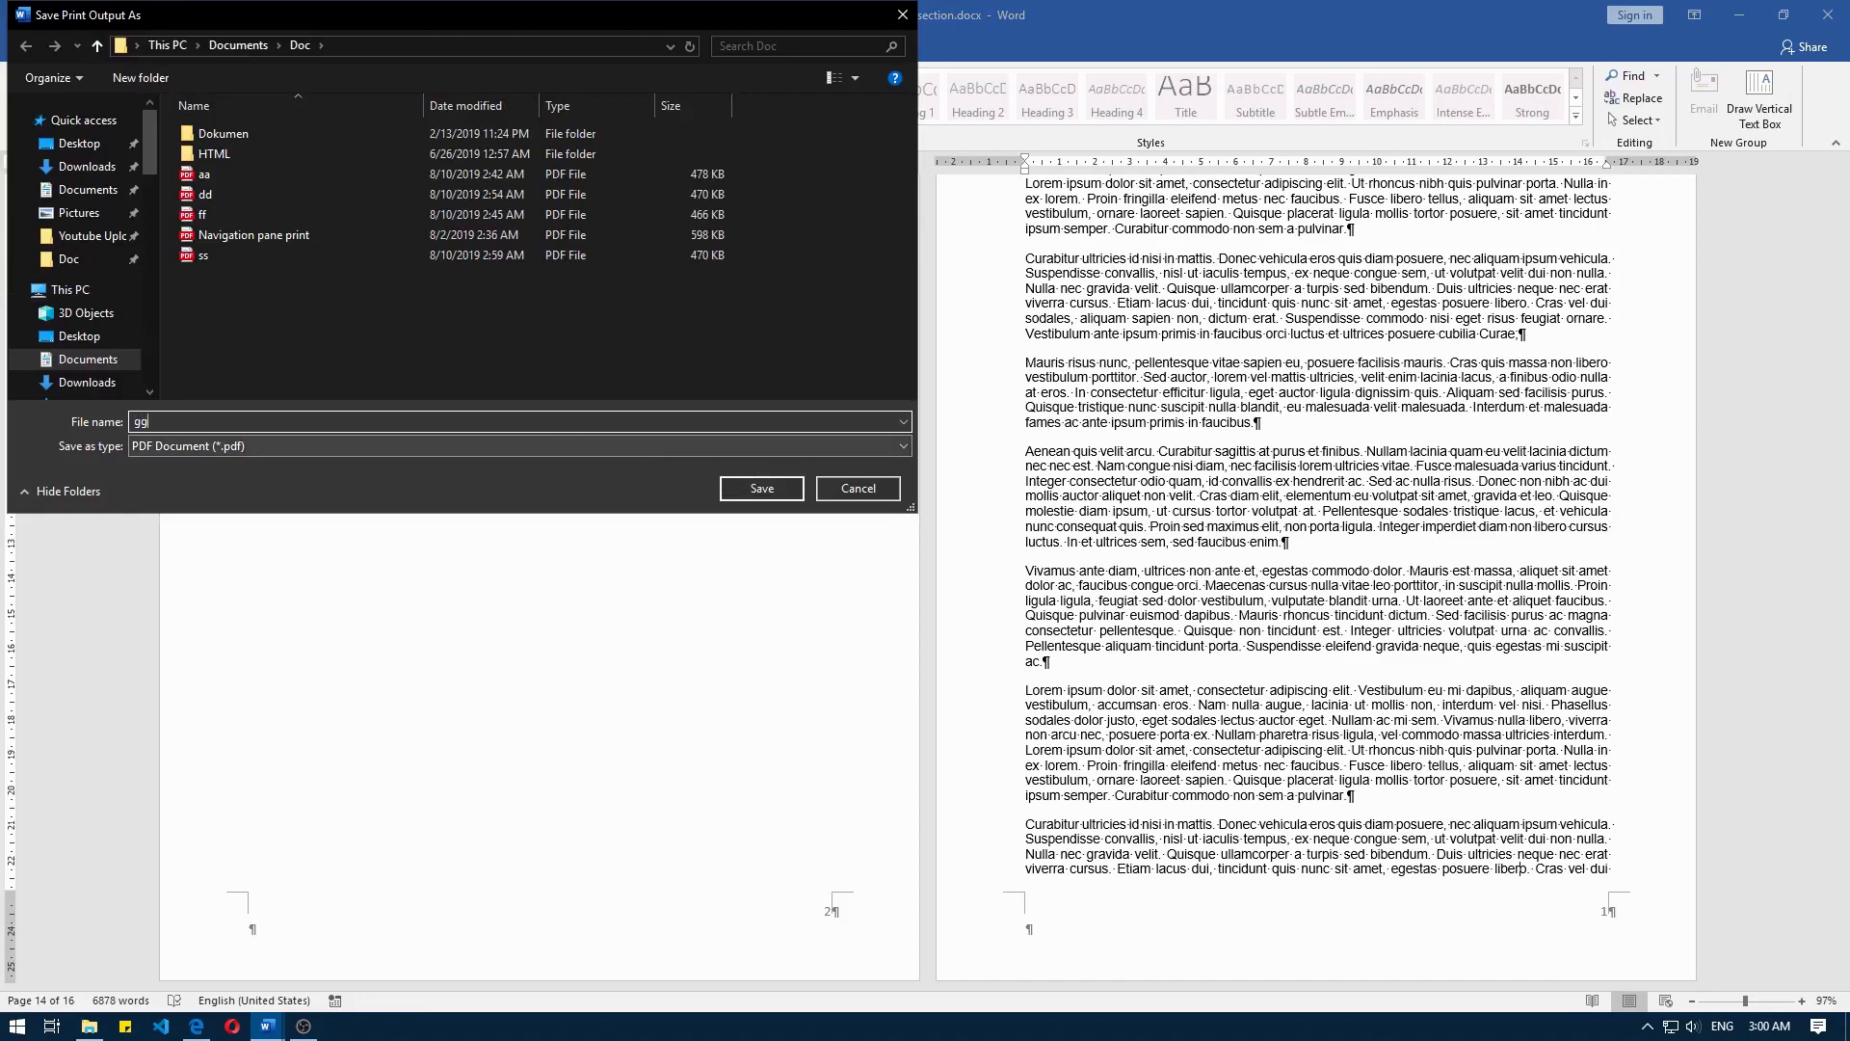
left_click(724, 497)
Step: Open gg.pdf from the Doc folder and look through its pages from first to last
left_click(88, 1025)
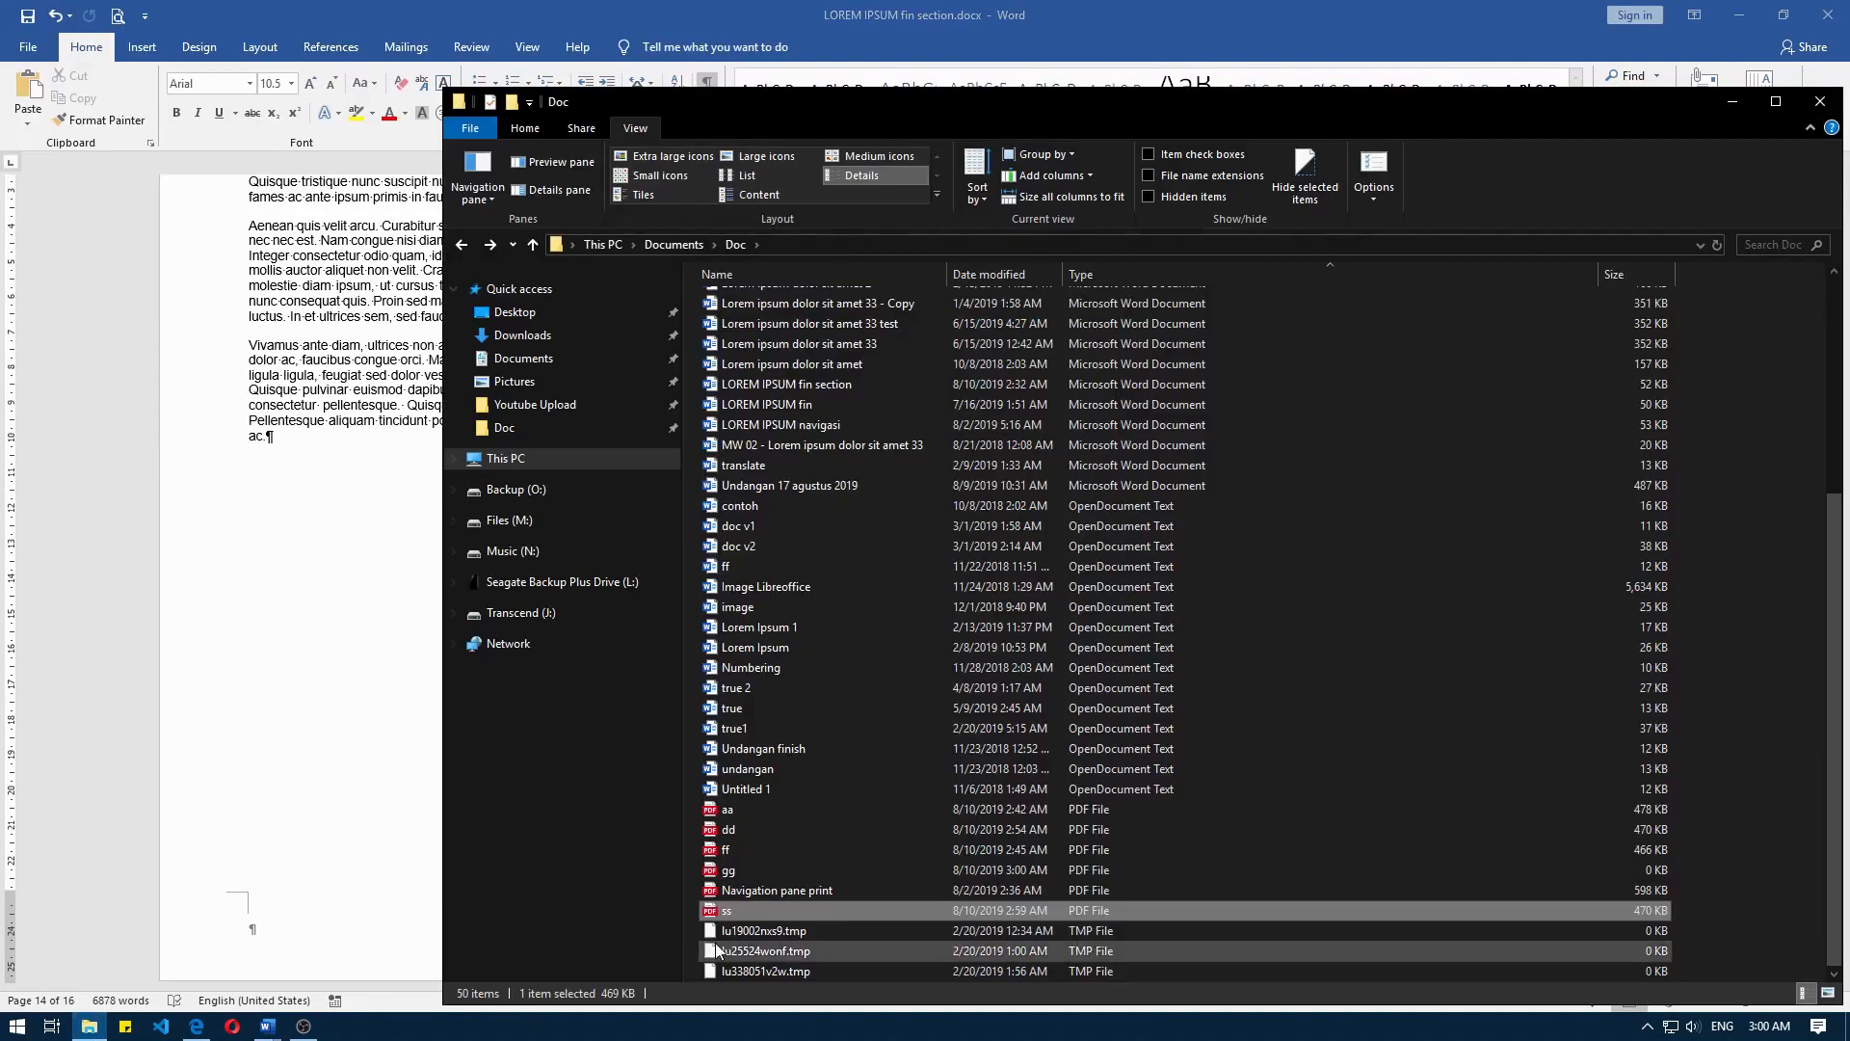
double_click(759, 870)
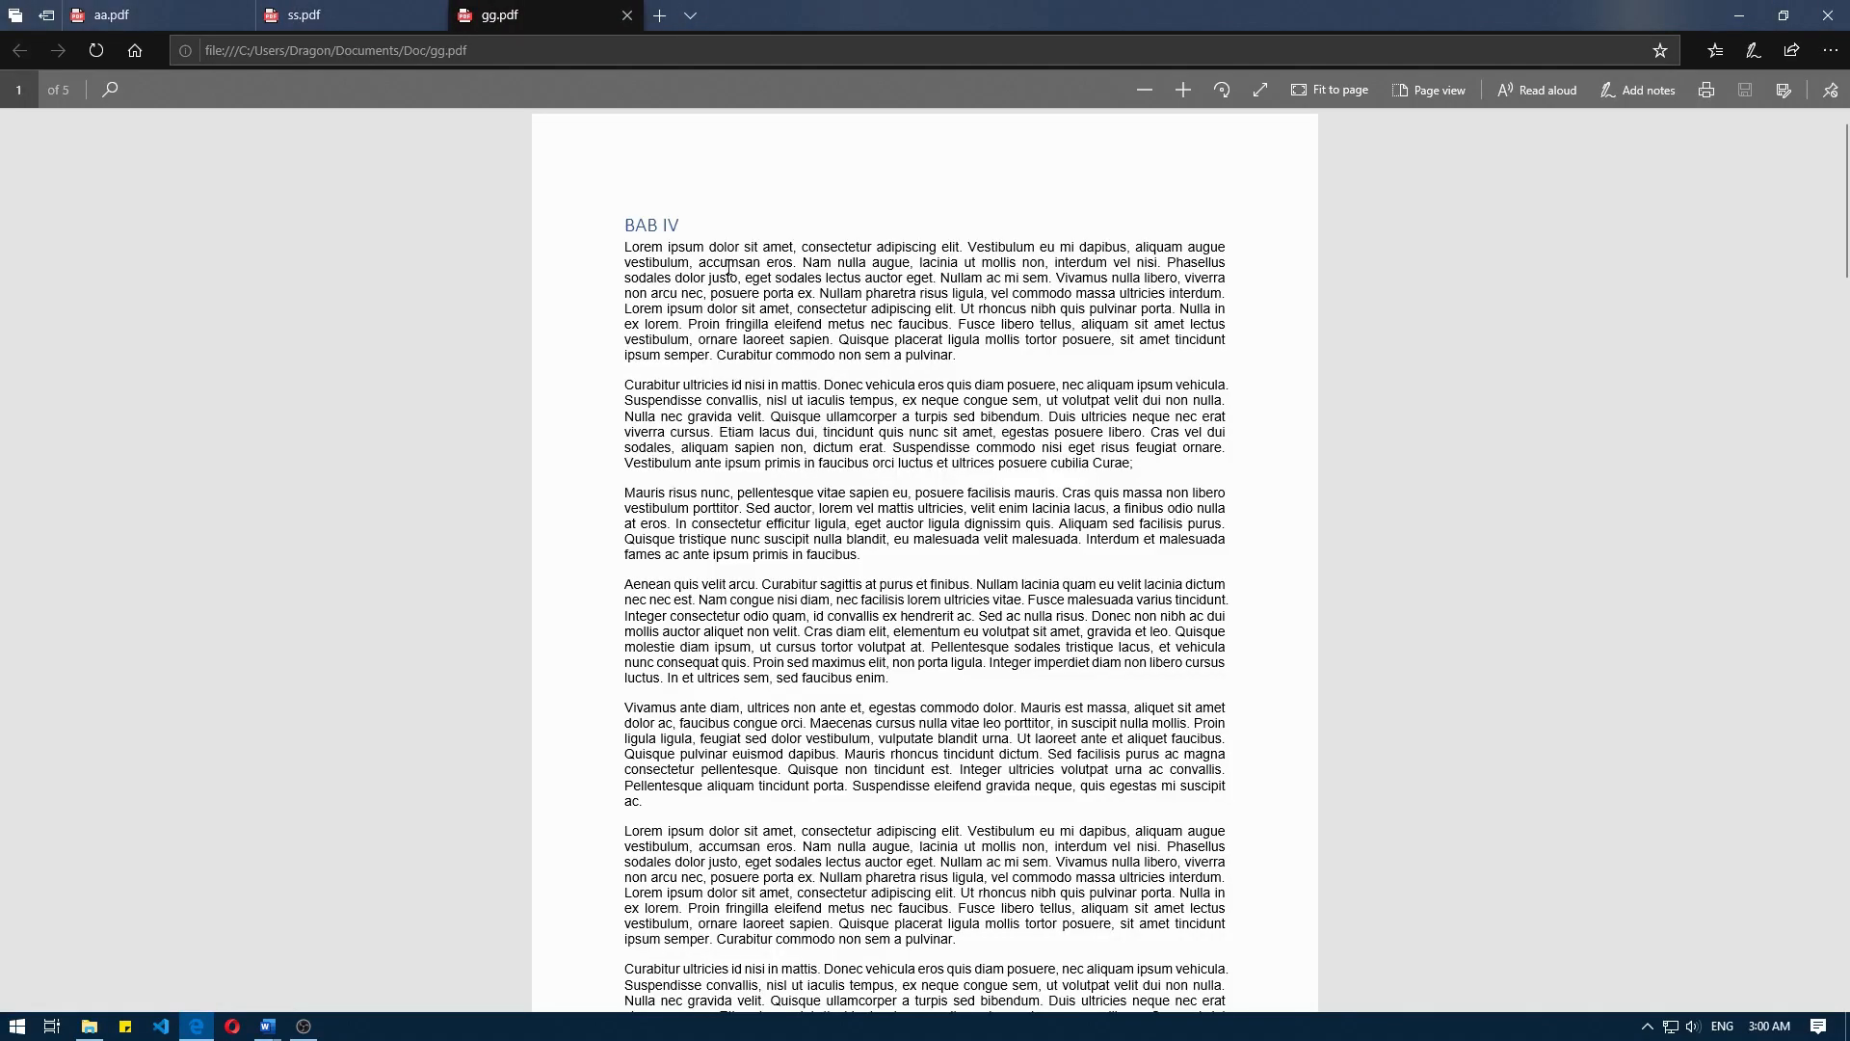
scroll(1066, 670, "down", 4)
scroll(1108, 646, "down", 14)
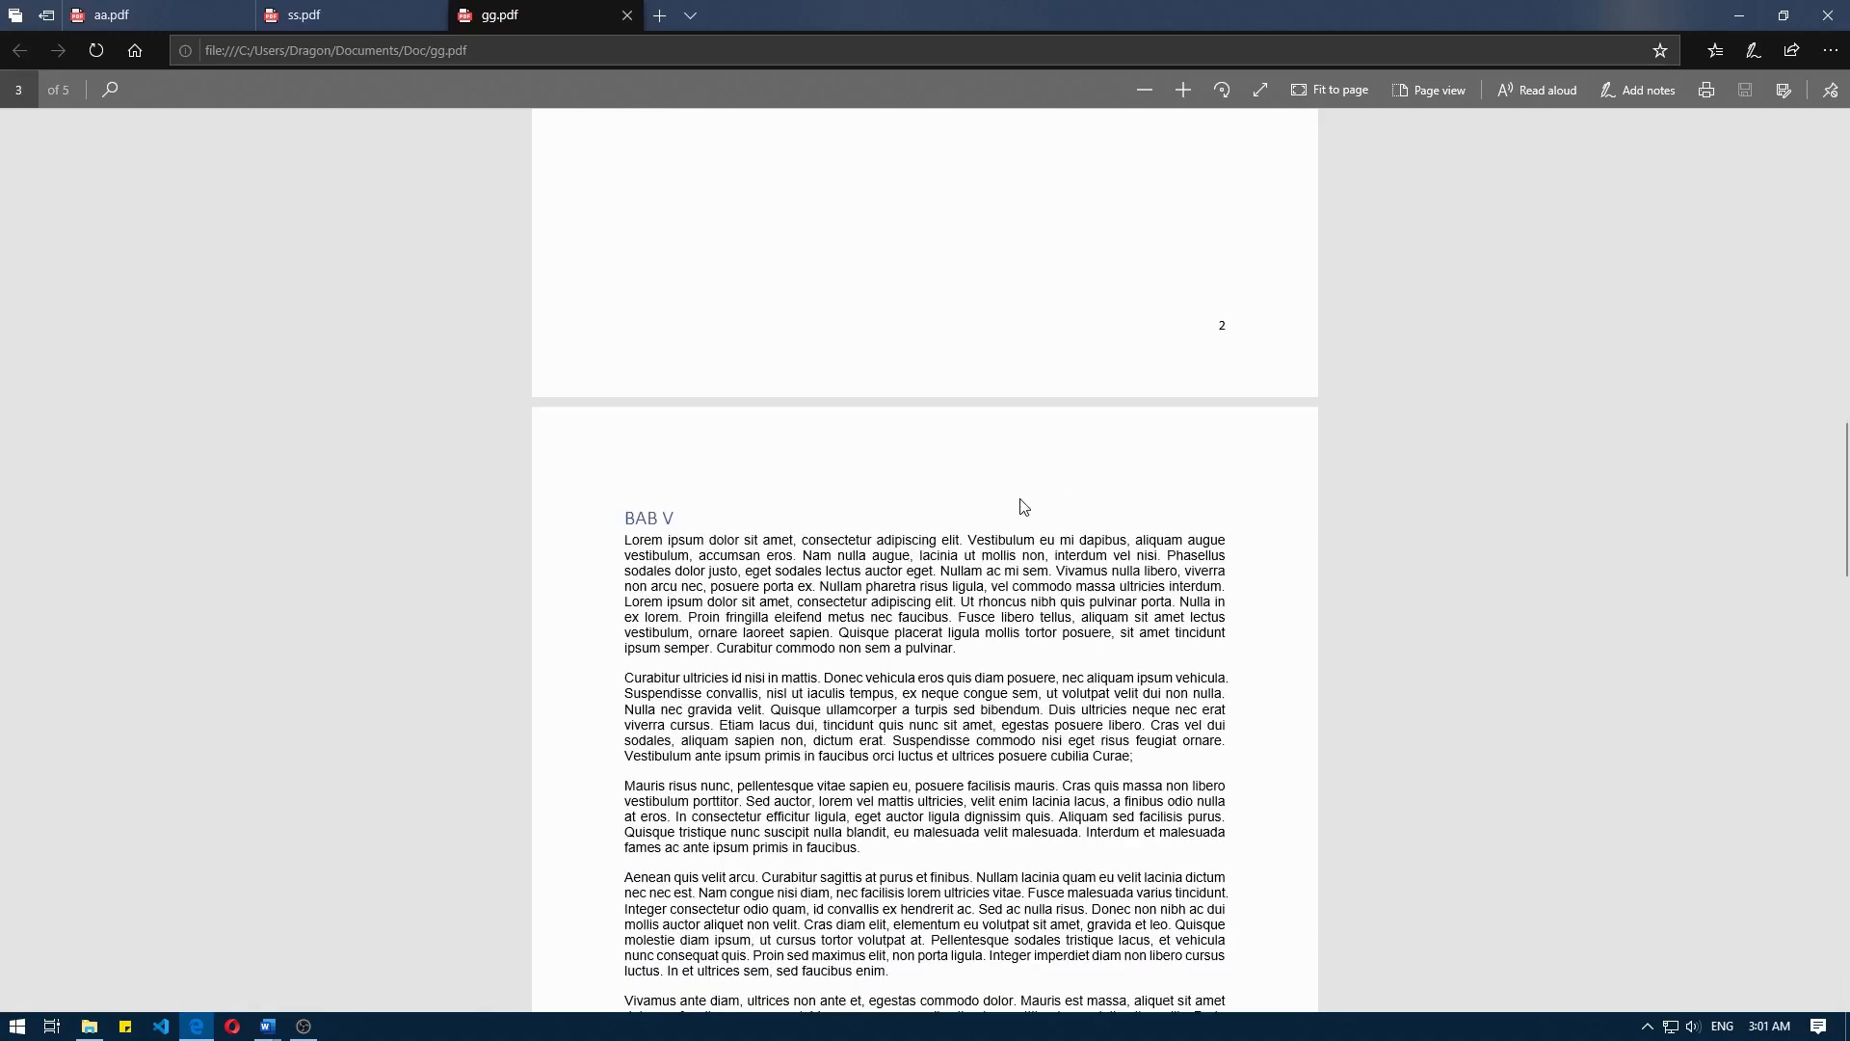
scroll(1022, 496, "down", 3)
scroll(1010, 774, "down", 12)
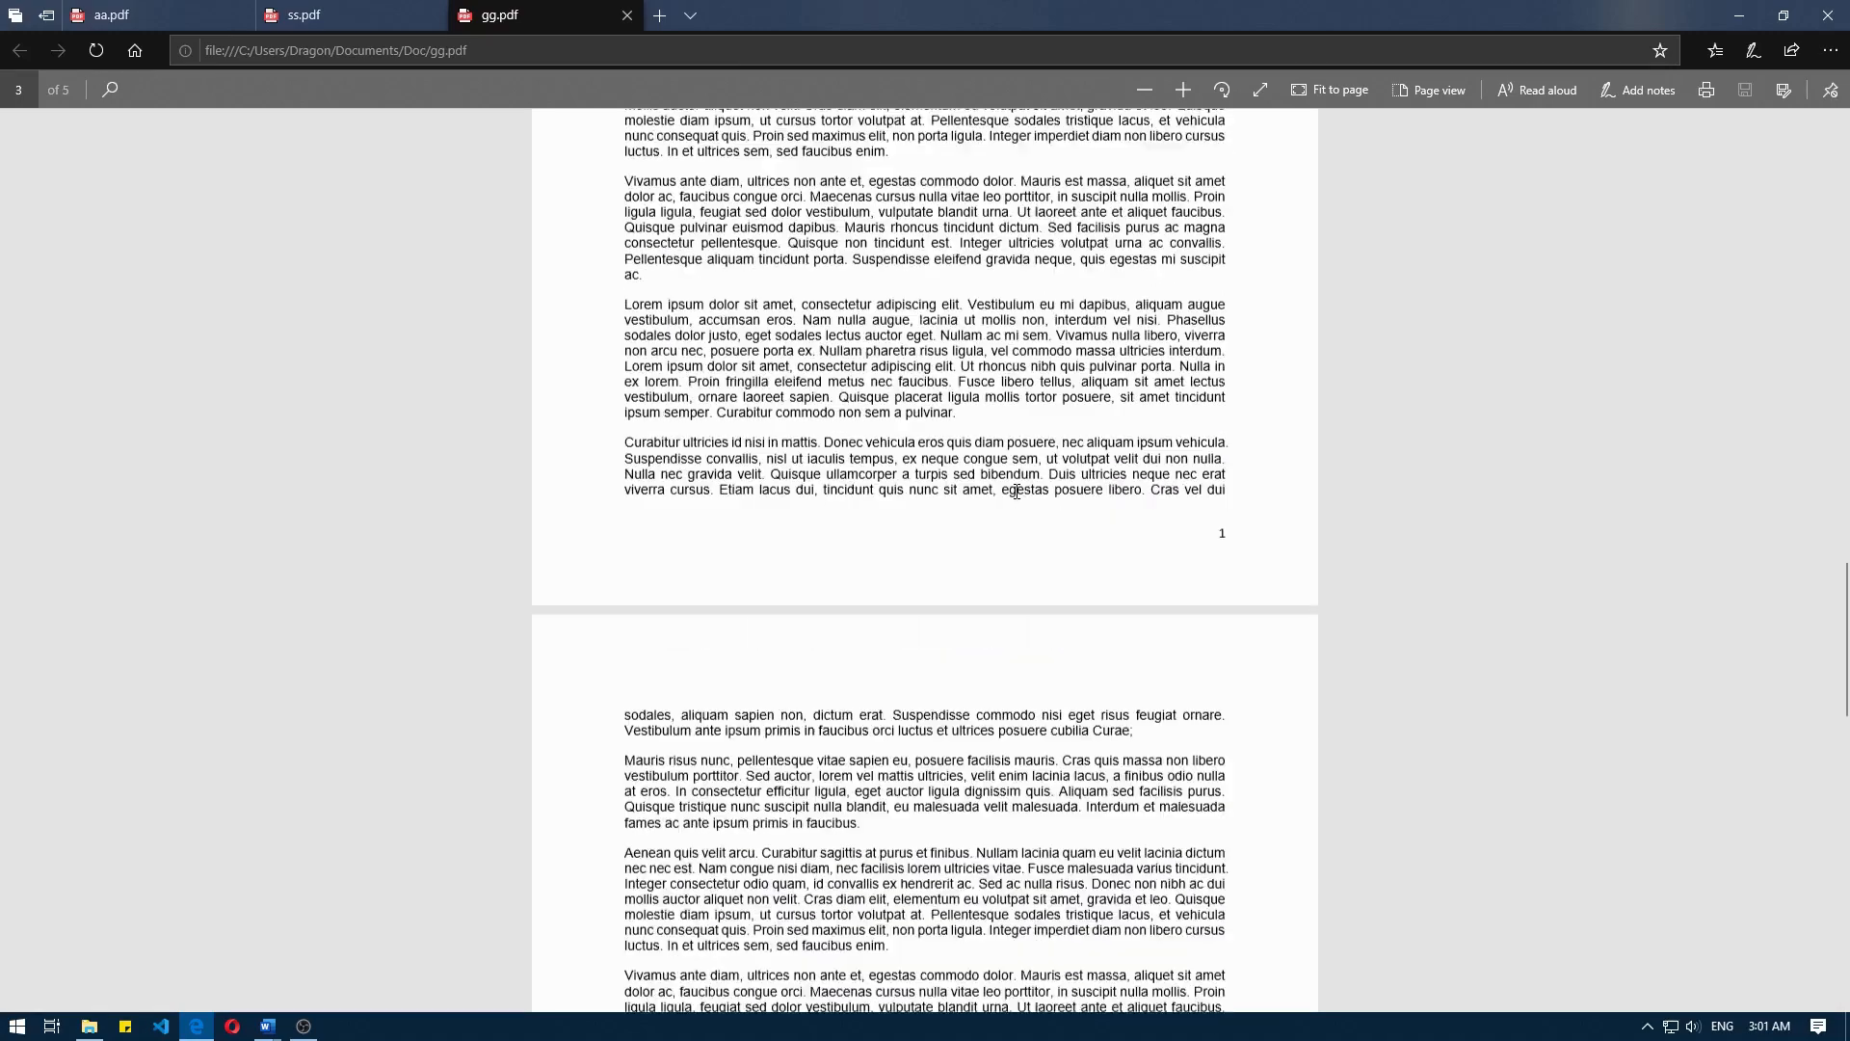
scroll(1010, 773, "down", 9)
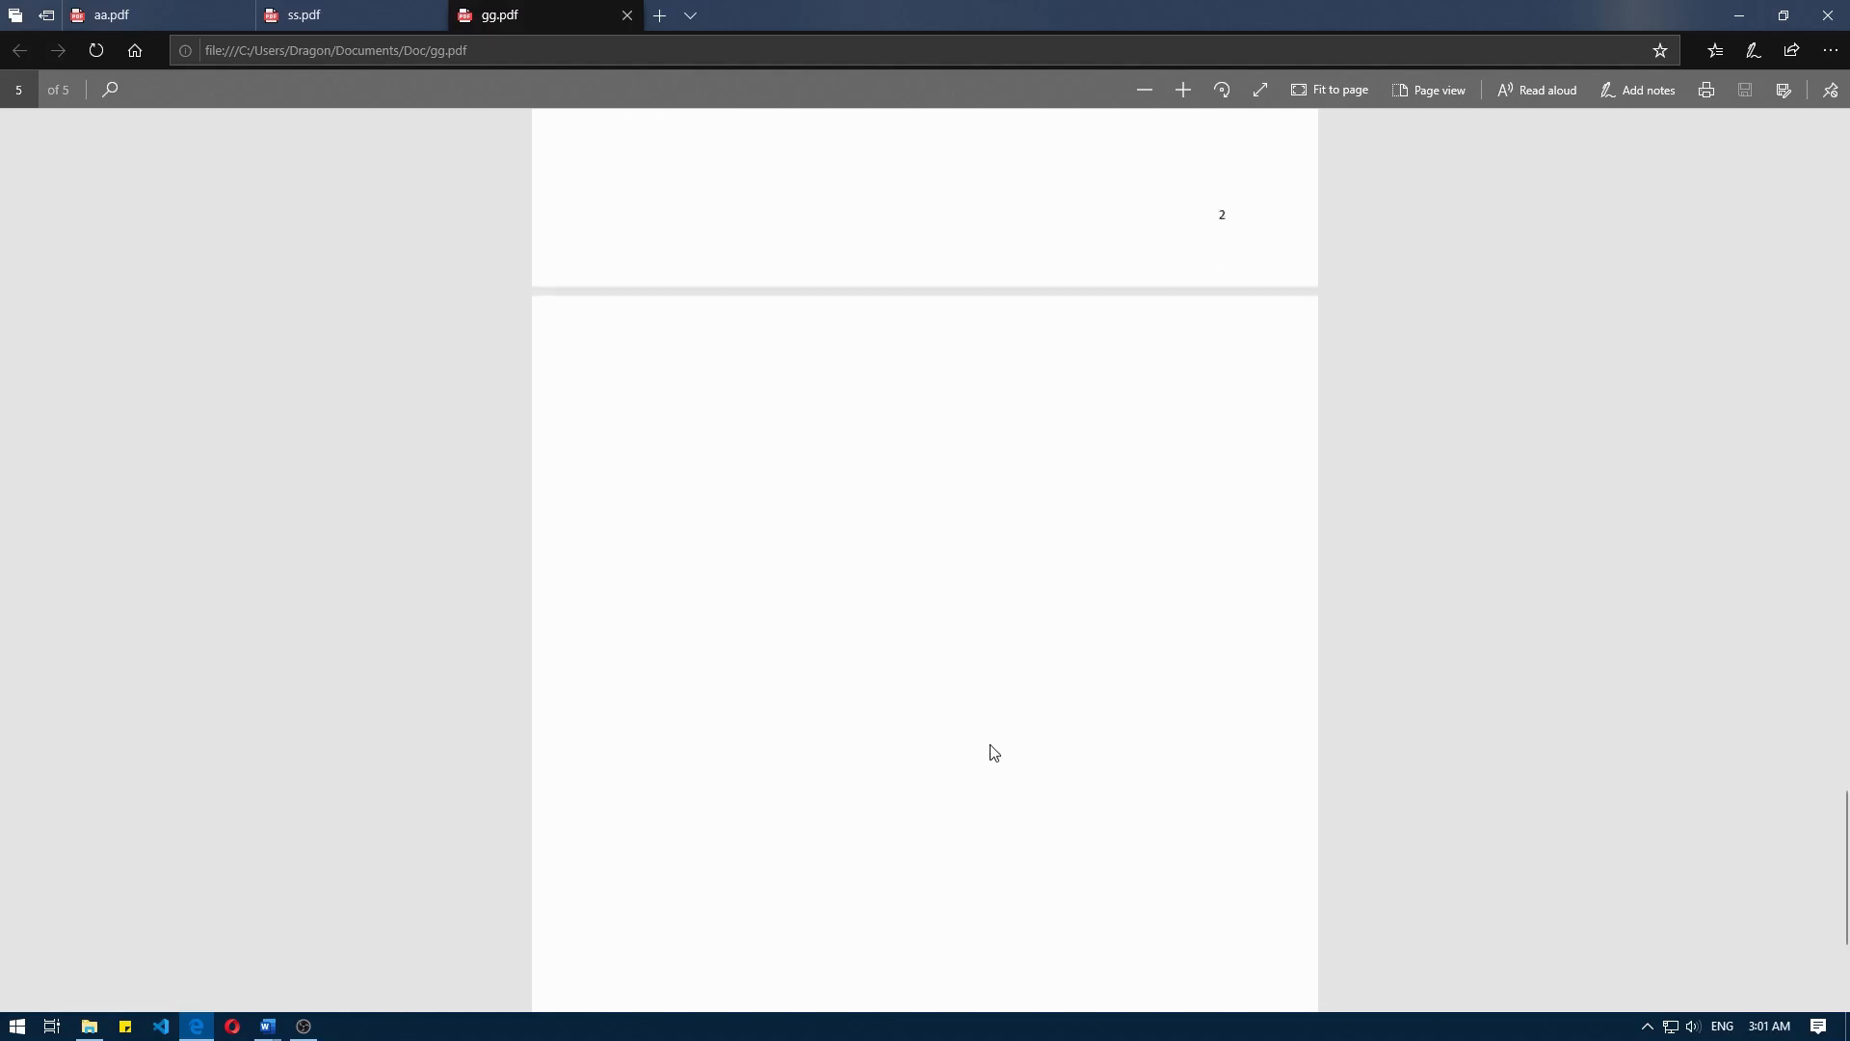